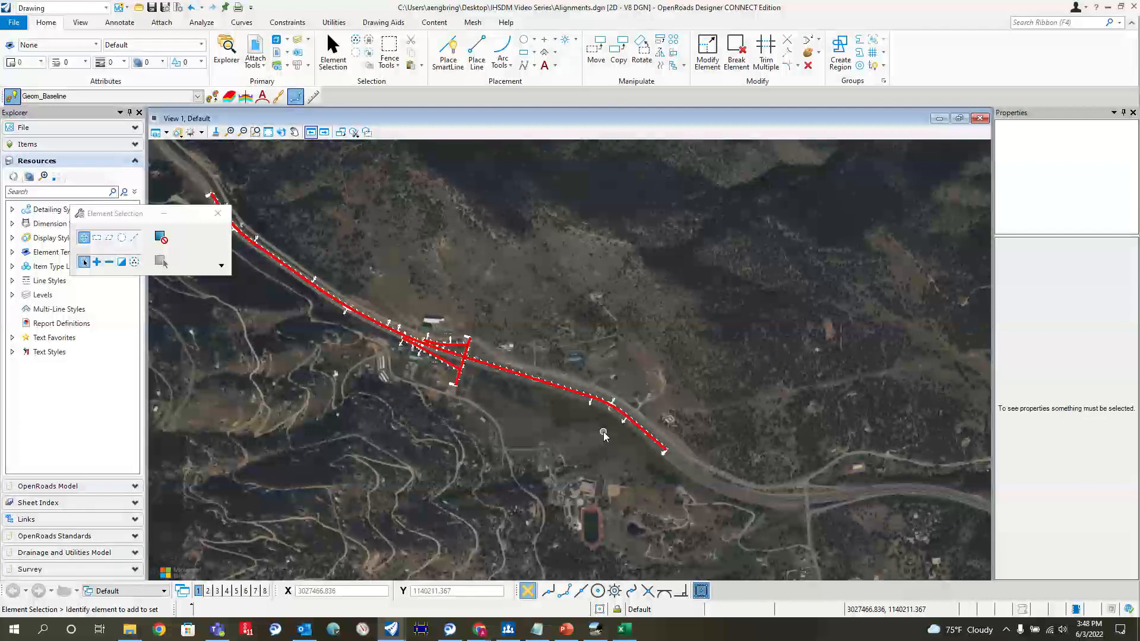
Step: Examine the mainline alignment and the traffic volume labels placed beside it east of the crossroad
scroll(604, 433, "up", 1)
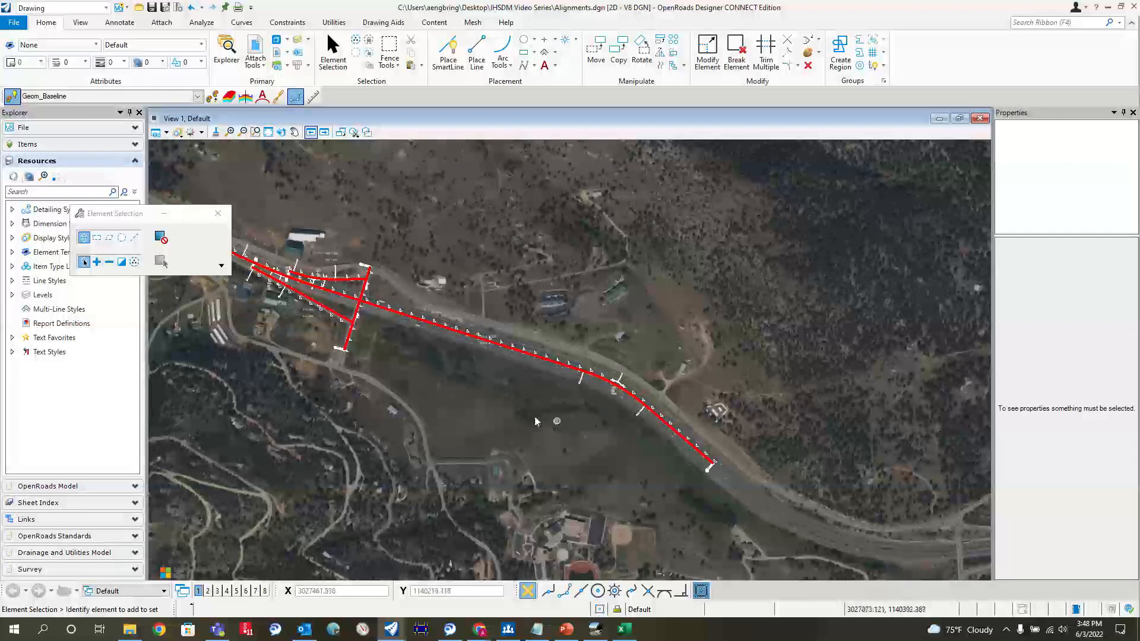
scroll(469, 372, "up", 2)
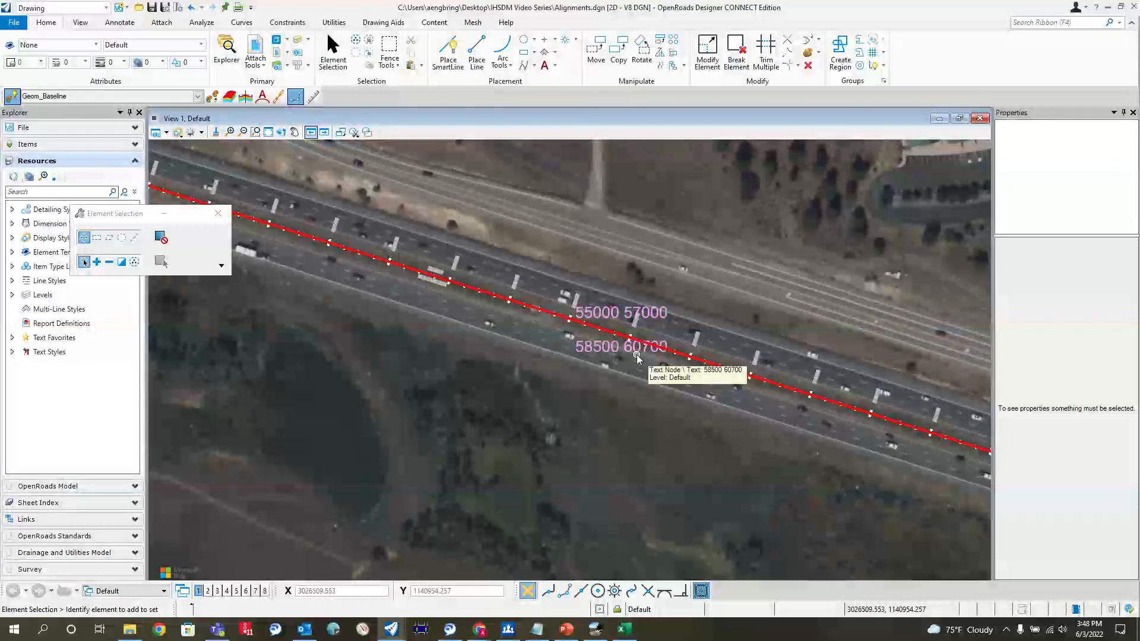
scroll(637, 357, "down", 2)
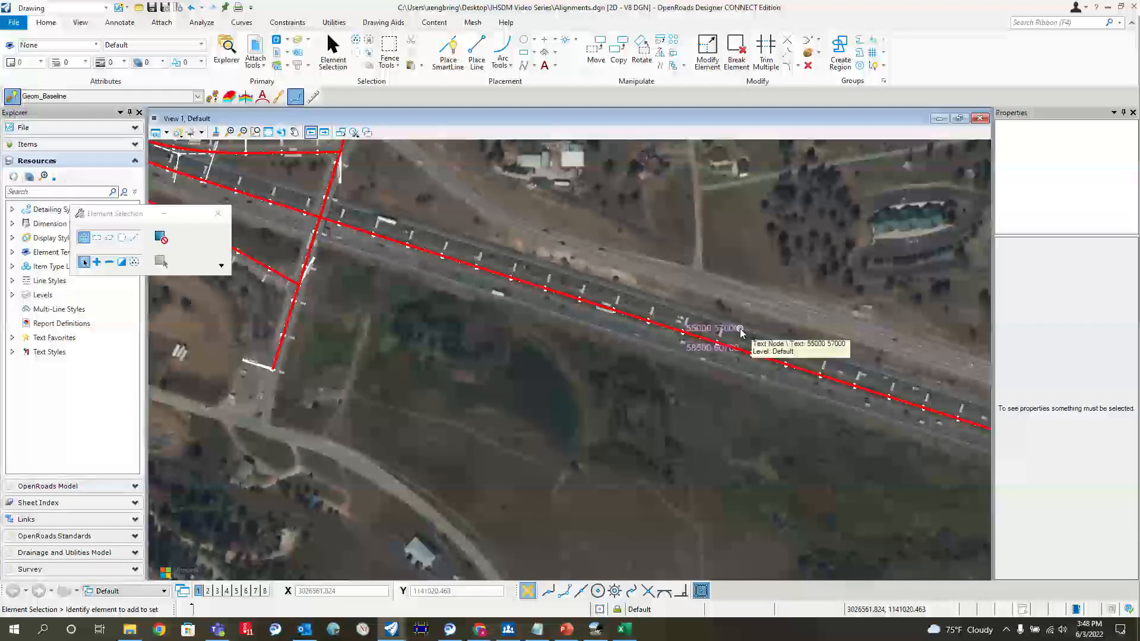
scroll(741, 333, "down", 2)
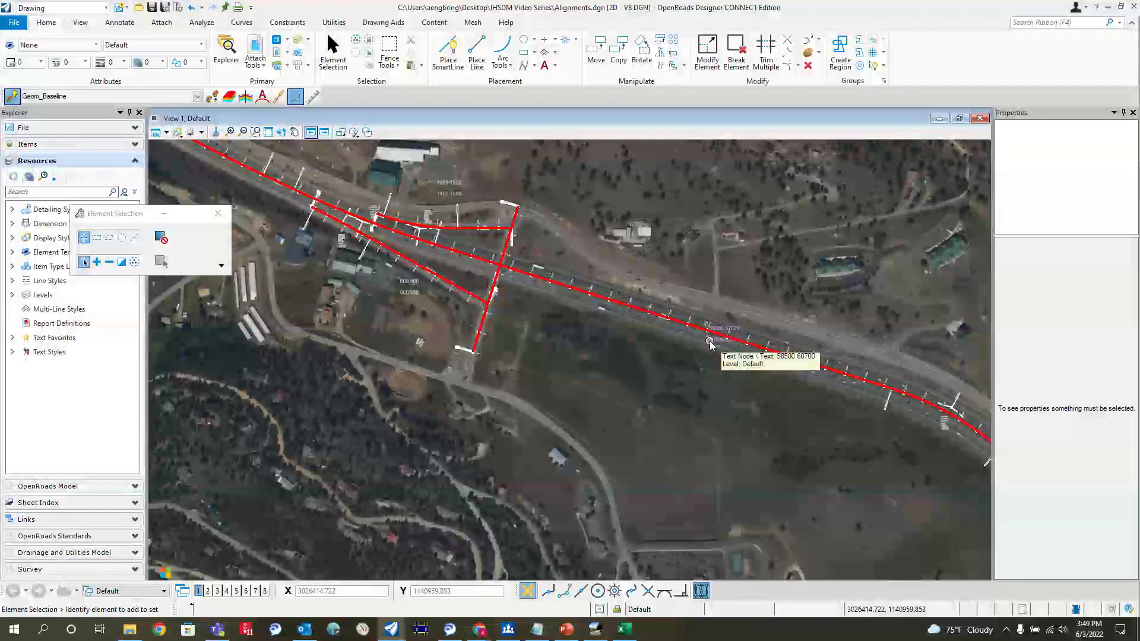
scroll(712, 346, "down", 1)
scroll(712, 346, "up", 1)
scroll(694, 332, "down", 1)
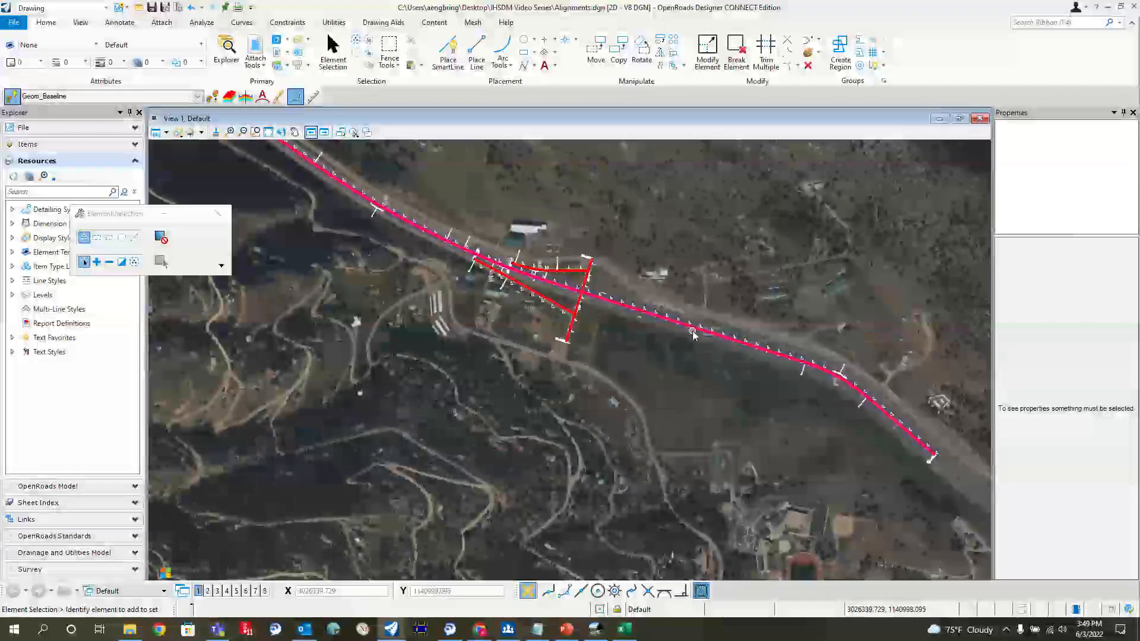
scroll(707, 351, "up", 2)
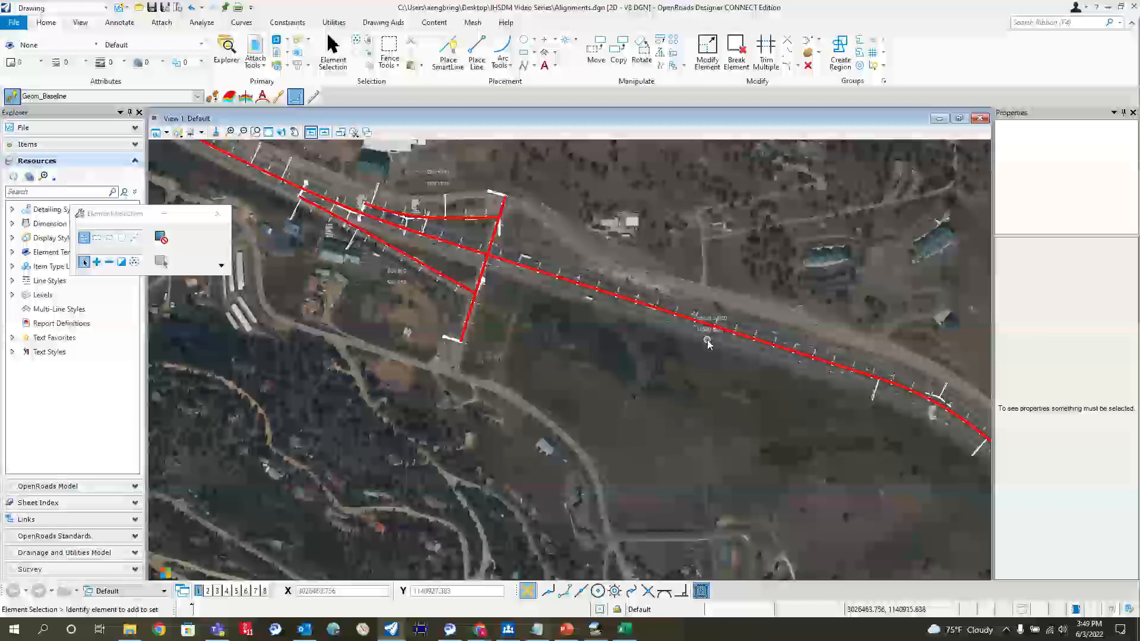
scroll(707, 350, "down", 2)
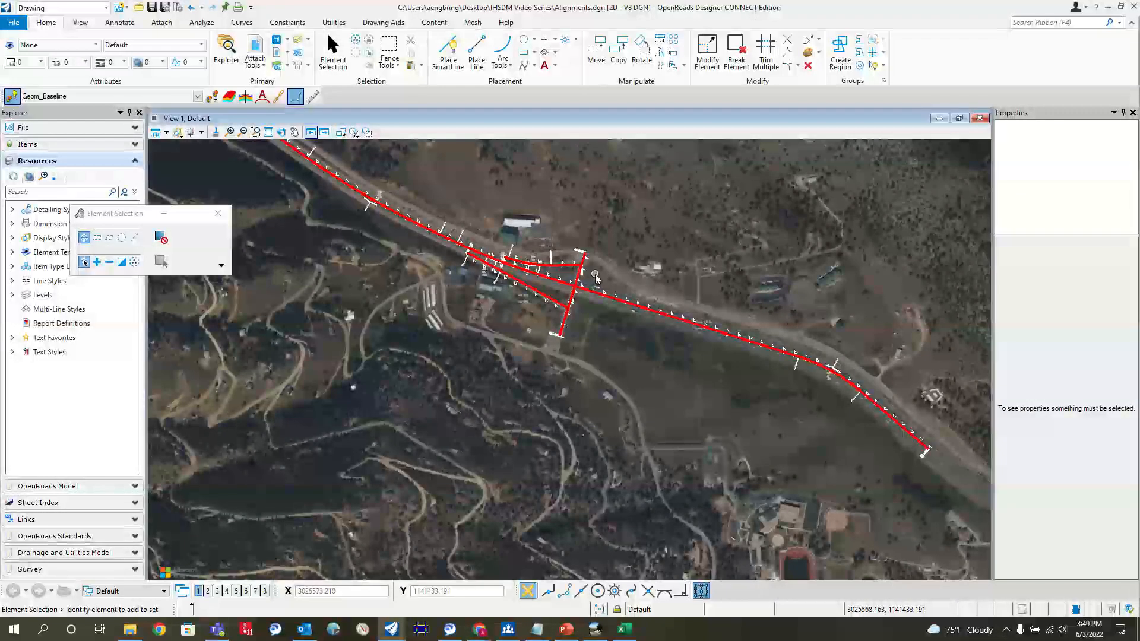
scroll(683, 331, "up", 2)
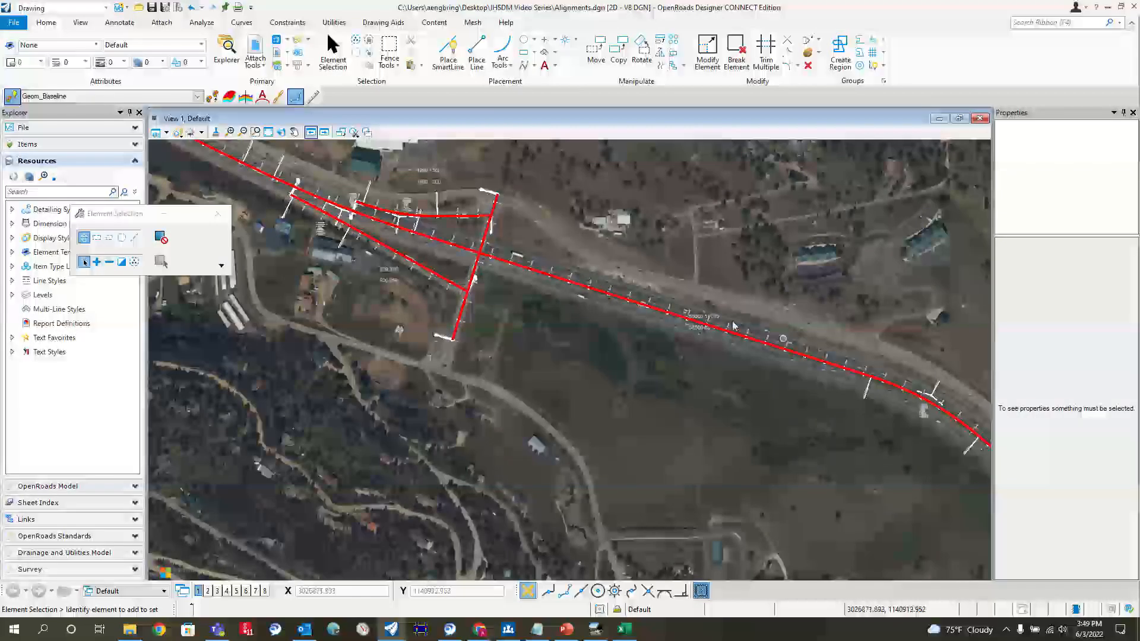
scroll(796, 388, "down", 2)
Step: Examine the traffic volume labels beside the on-ramp and off-ramp alignments near the interchange
scroll(562, 301, "up", 2)
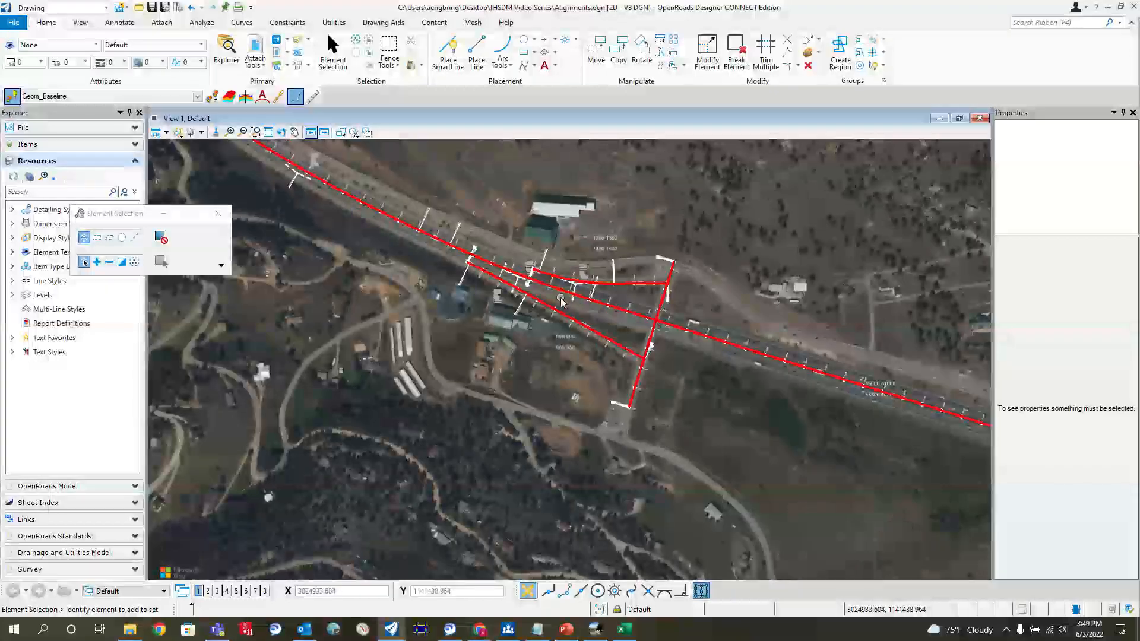
scroll(560, 297, "up", 2)
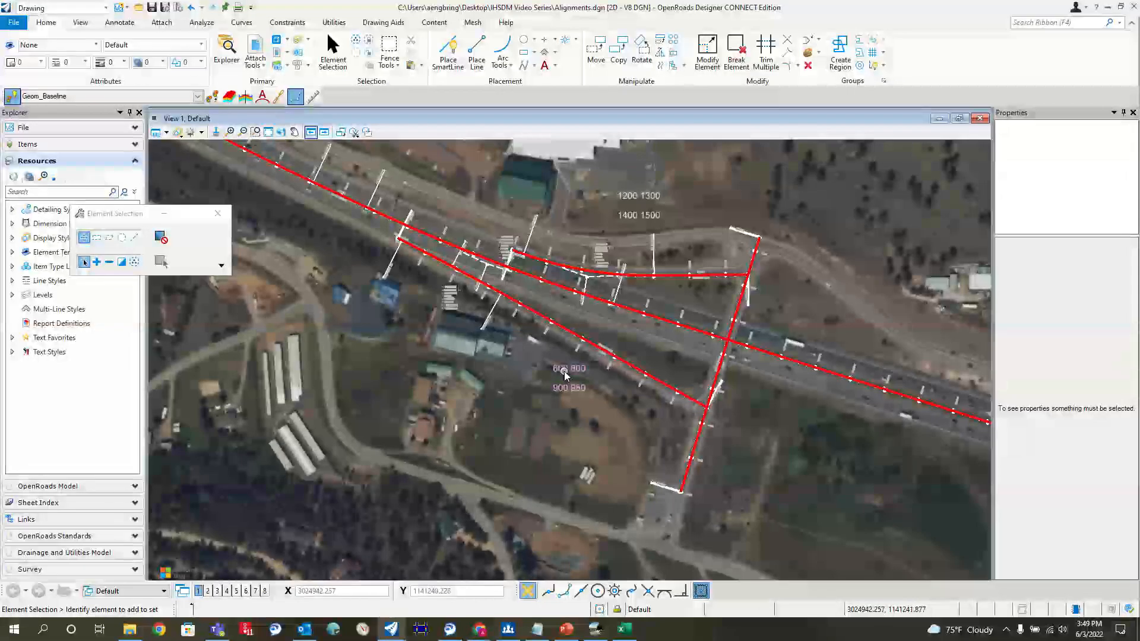
mouse_move(562, 375)
scroll(562, 375, "up", 3)
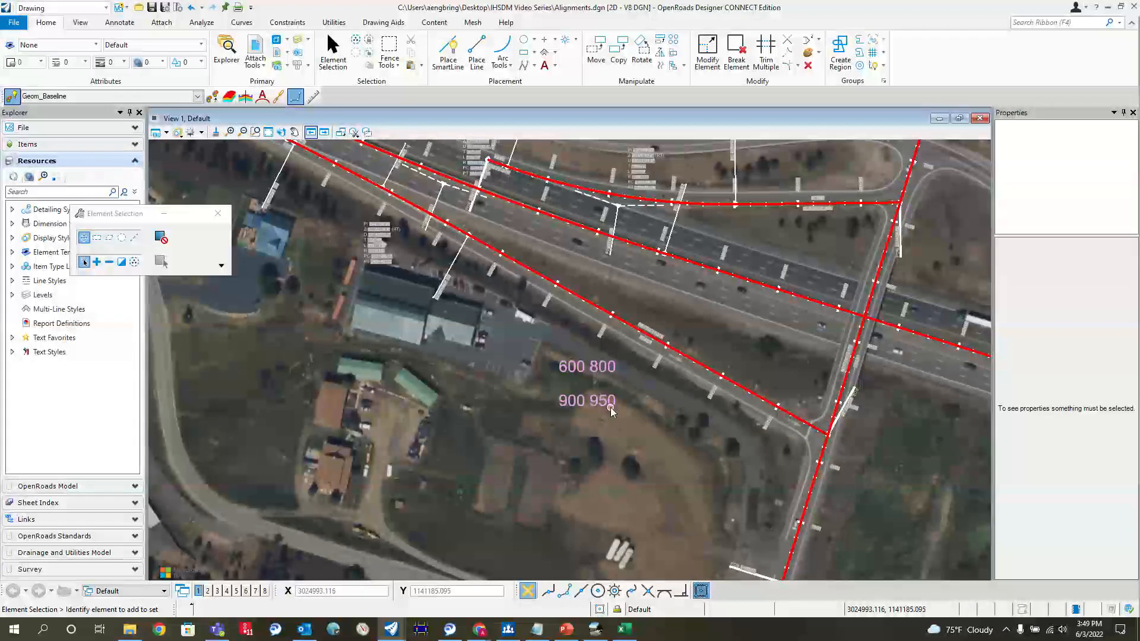
scroll(600, 407, "down", 2)
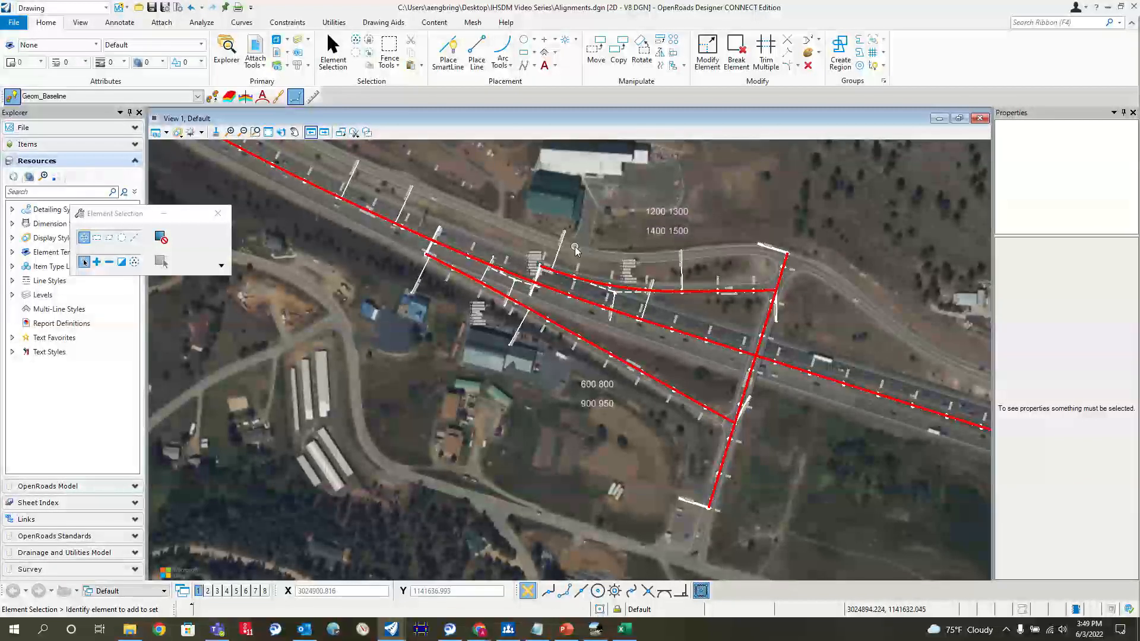
scroll(586, 251, "down", 2)
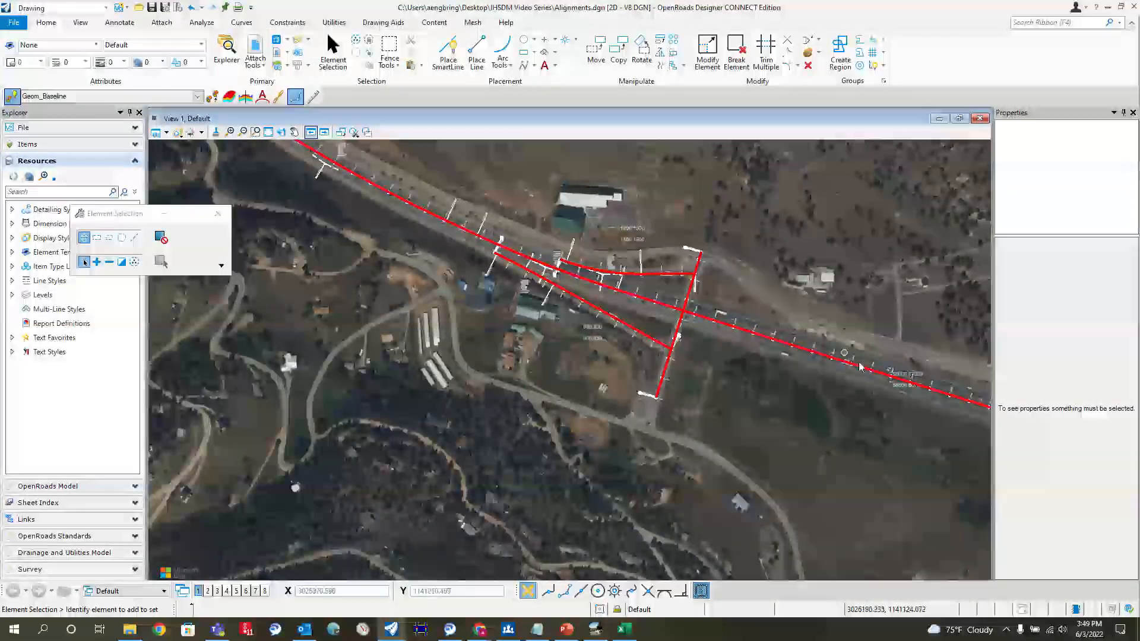
scroll(552, 303, "down", 2)
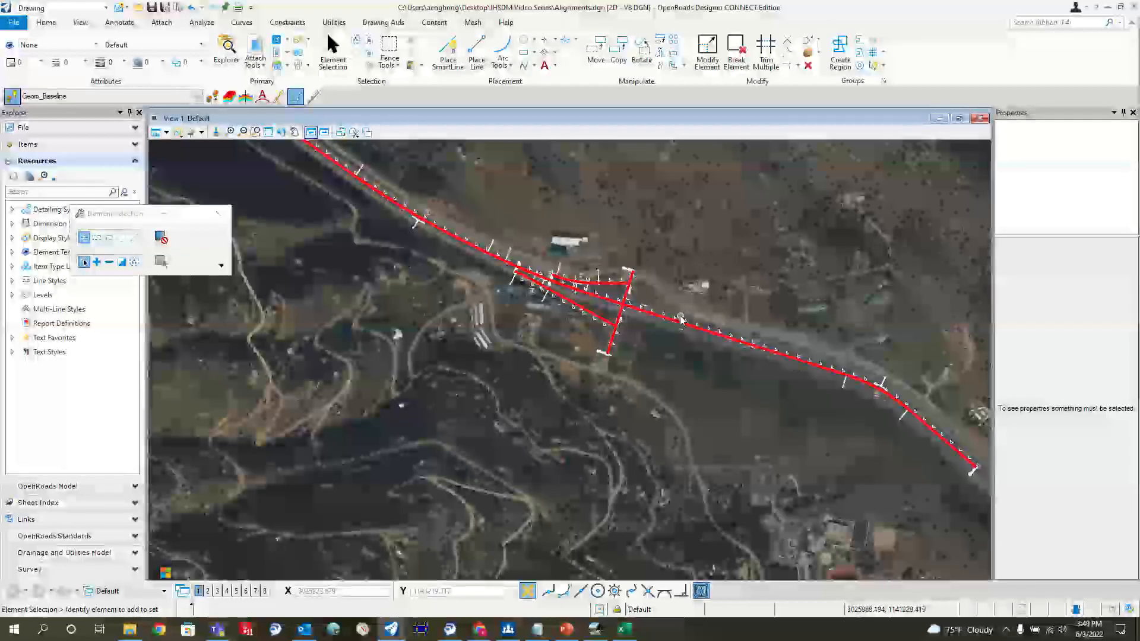
Step: Examine the station labels at the mainline's beginning point and at the on-ramp gore
scroll(592, 282, "down", 3)
scroll(812, 388, "up", 3)
scroll(811, 388, "up", 2)
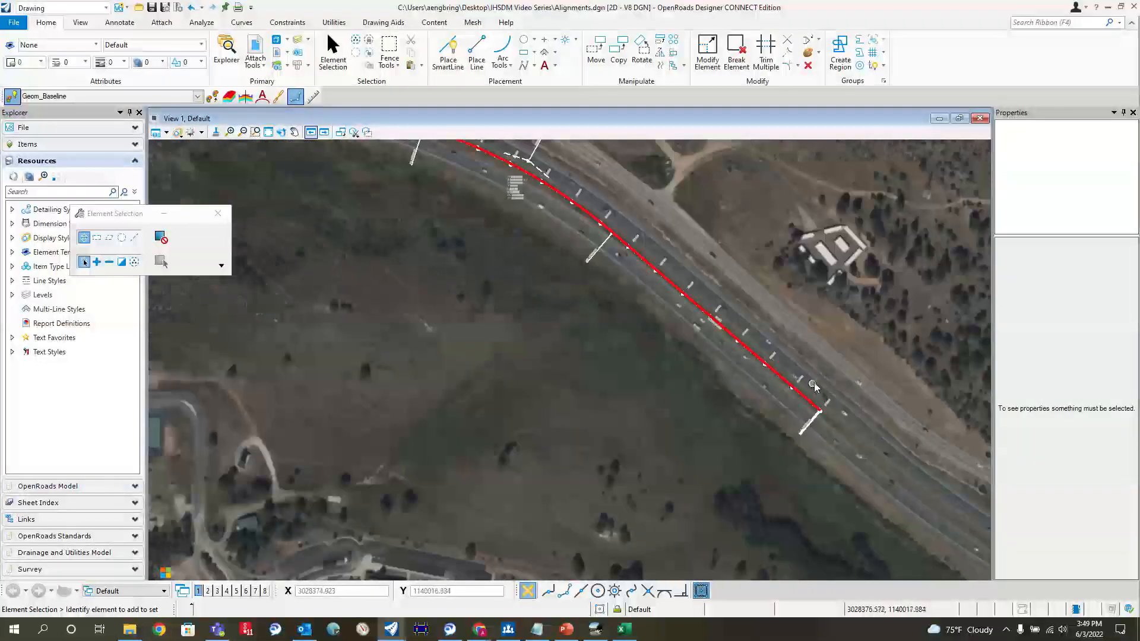
scroll(834, 407, "down", 2)
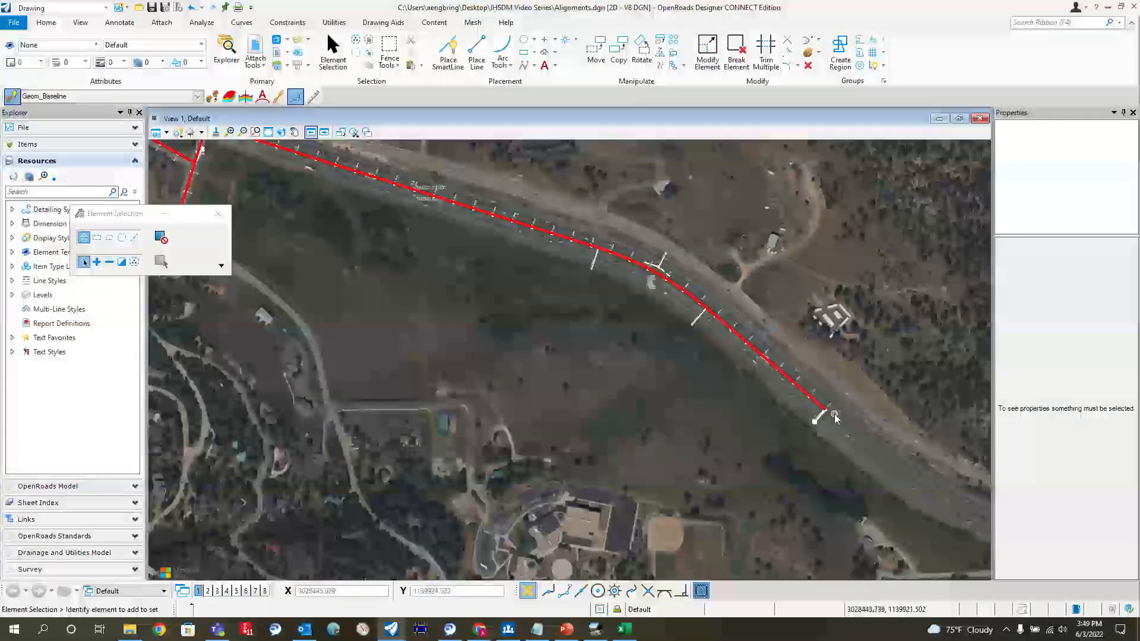
scroll(842, 419, "down", 1)
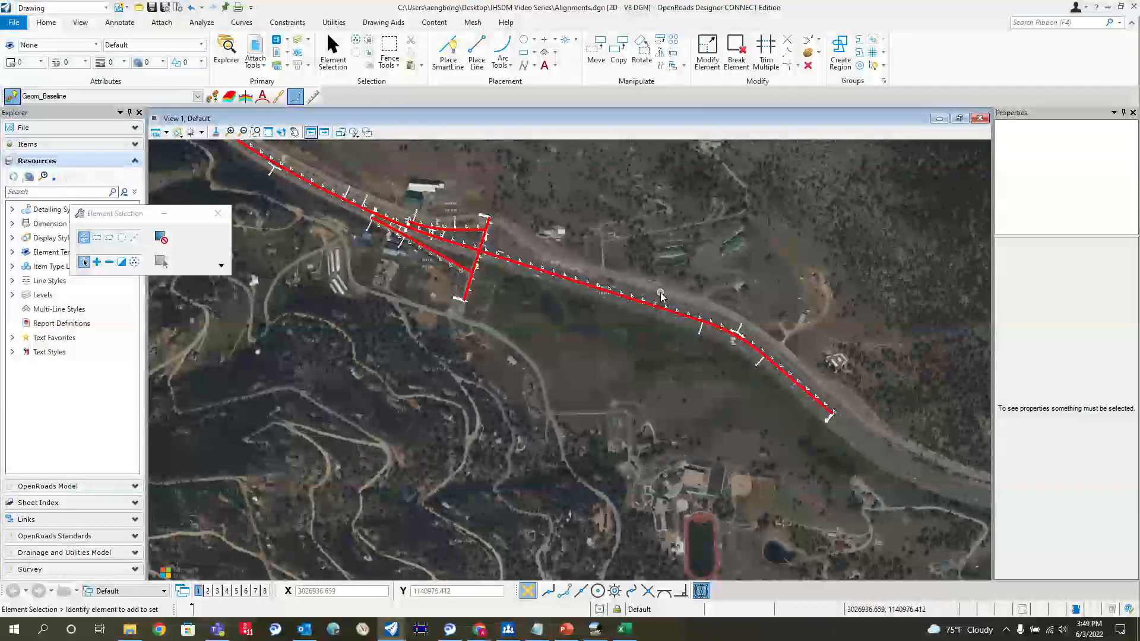
scroll(753, 349, "up", 2)
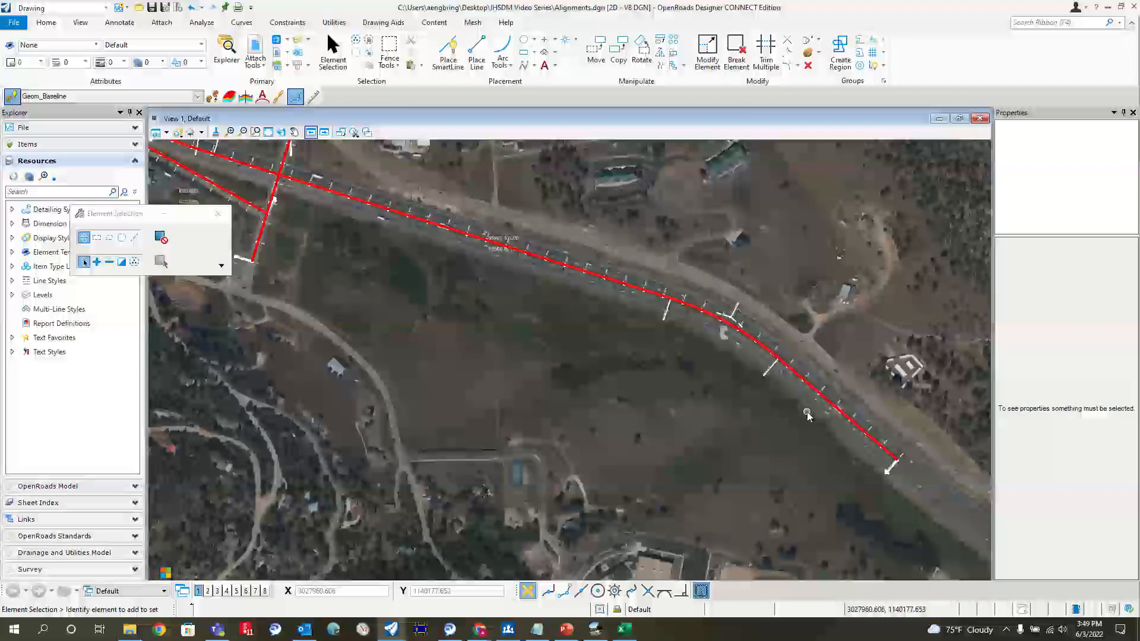
scroll(887, 452, "up", 3)
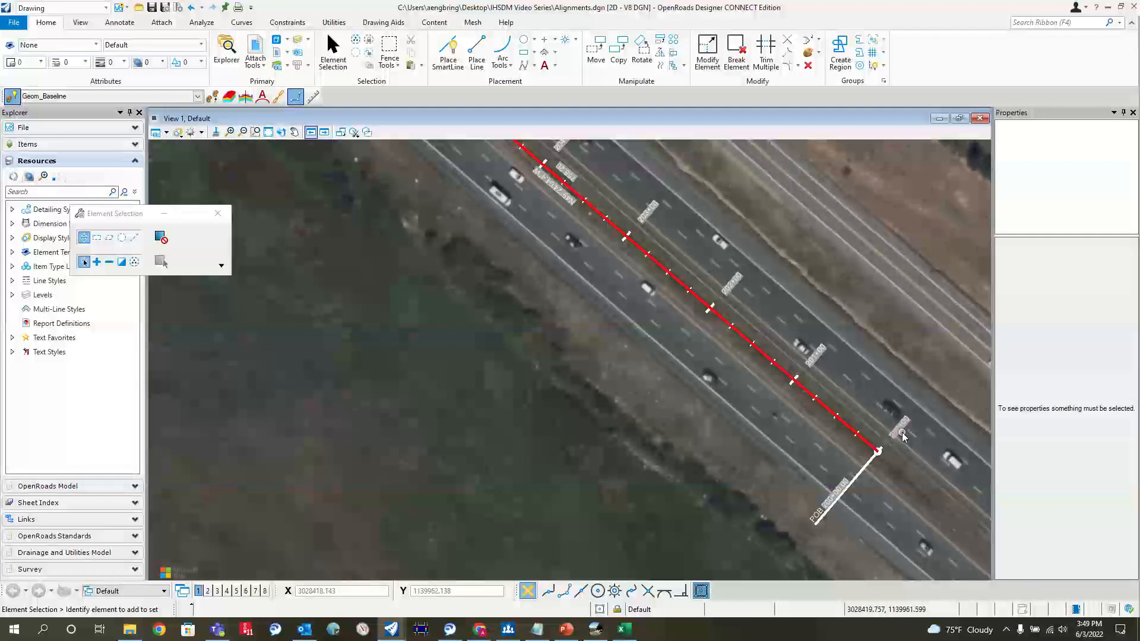
scroll(913, 445, "down", 6)
scroll(538, 255, "up", 5)
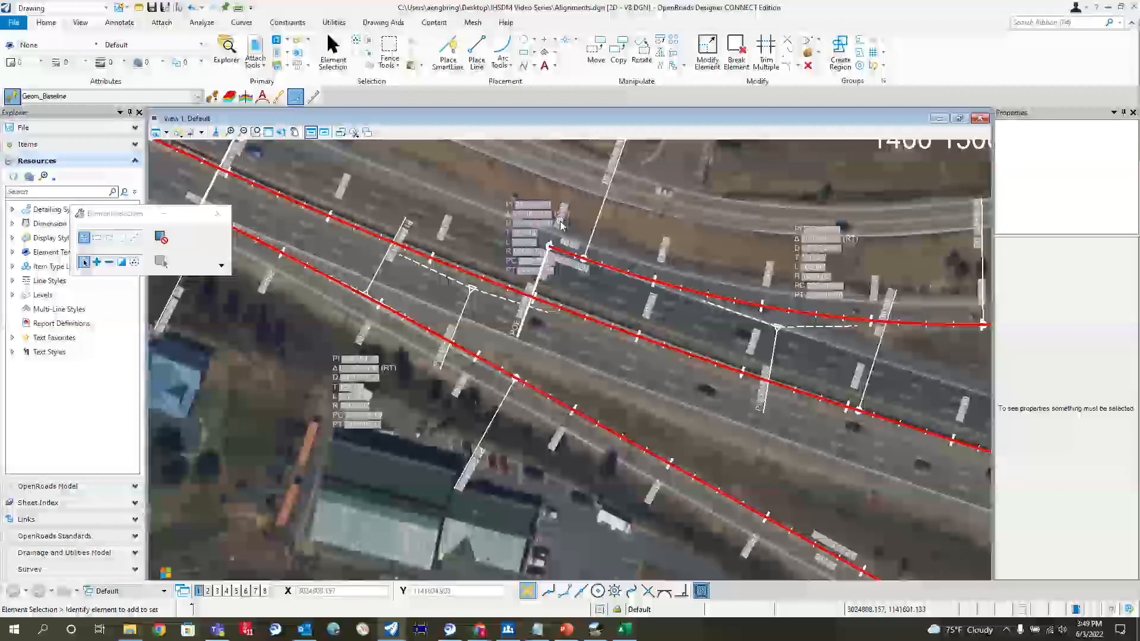
scroll(563, 233, "down", 4)
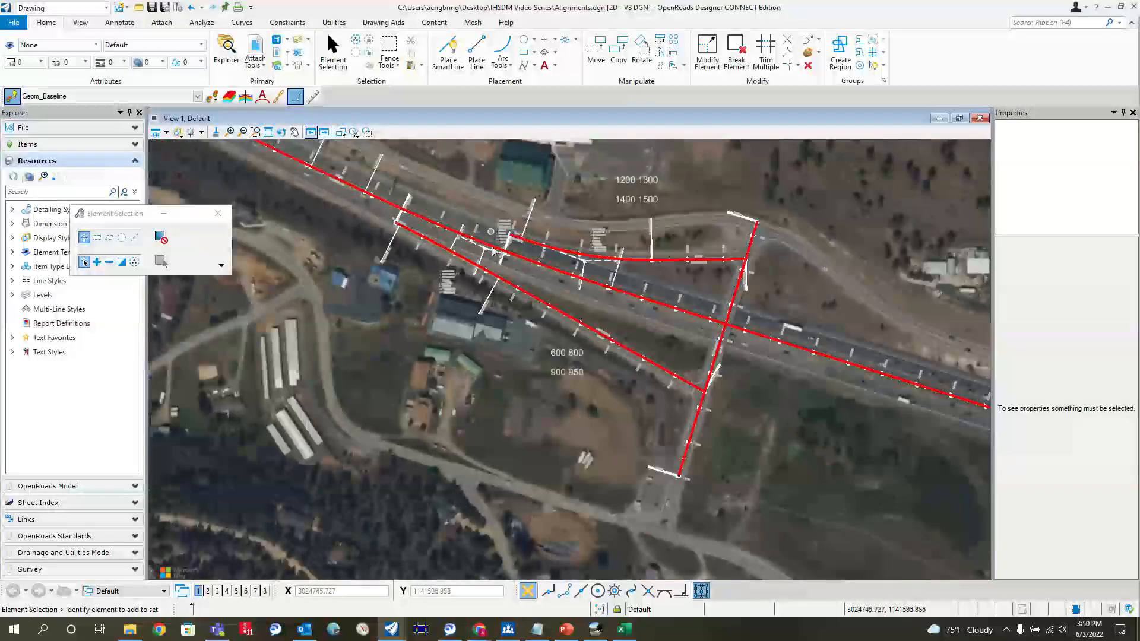
Step: Switch to Excel and enter the first segment's stations, 200+00 in A1 and 240+00 in B1
left_click(618, 632)
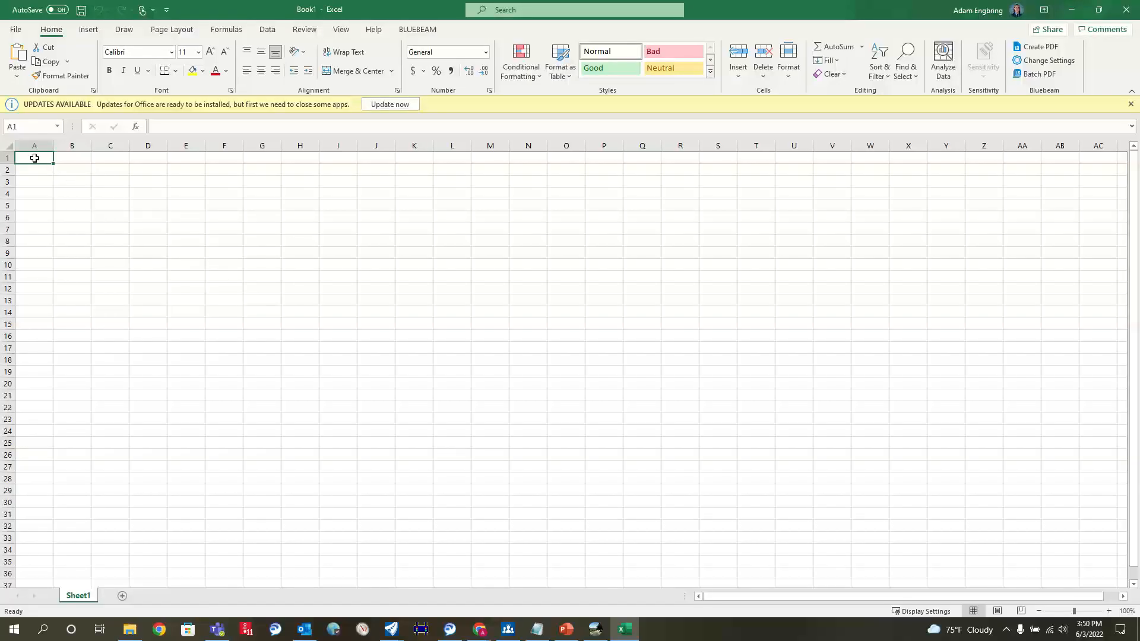
type("200+00")
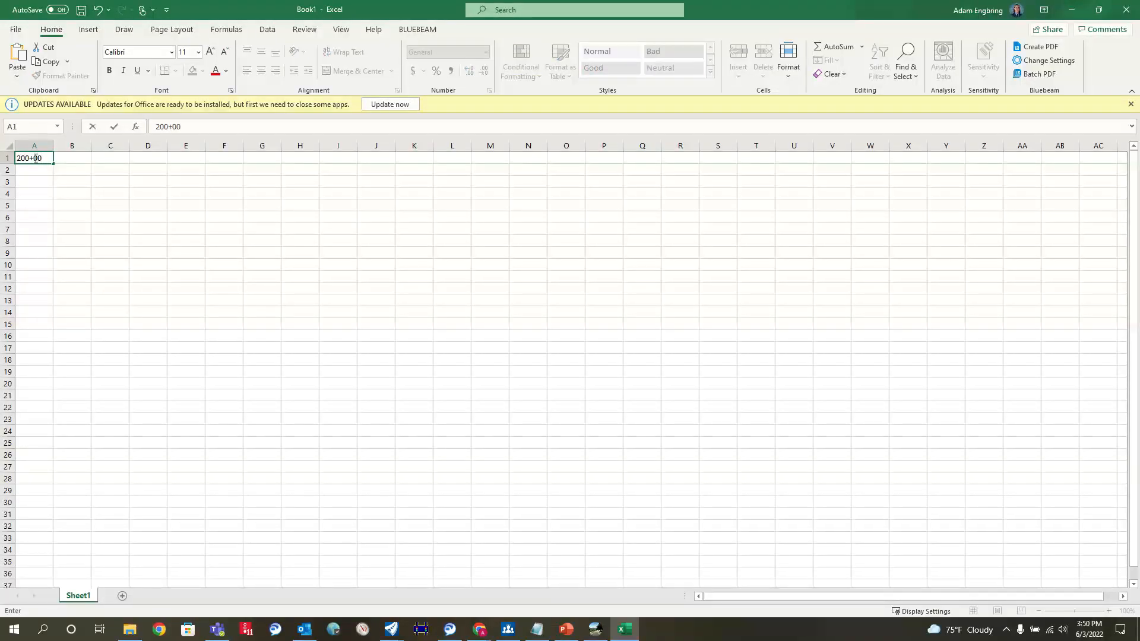
key("Tab")
type("240+")
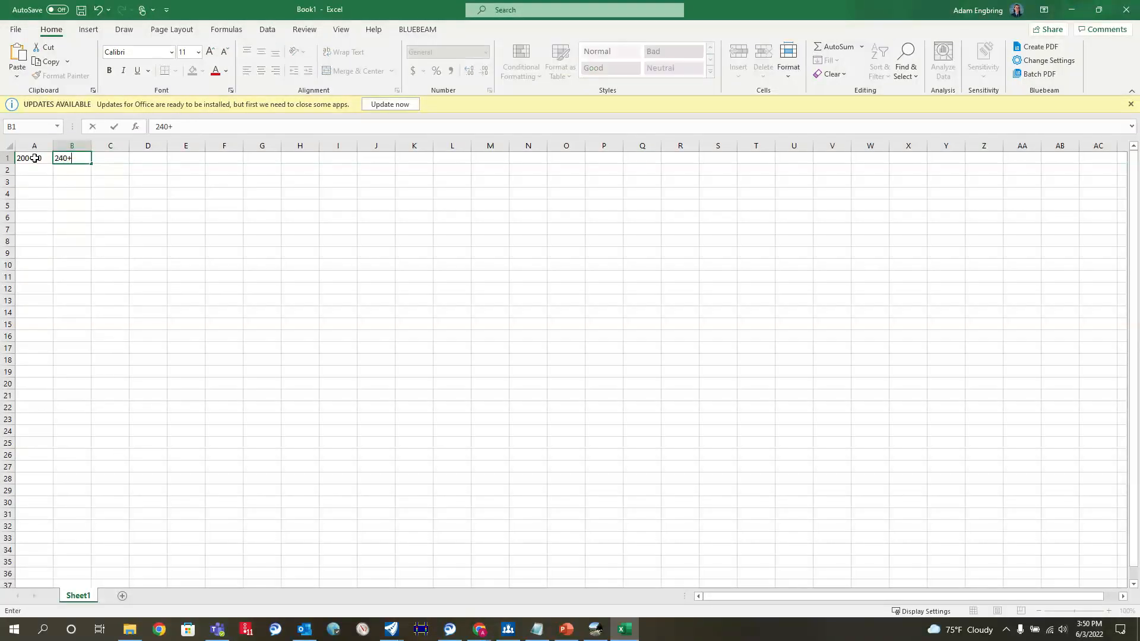
key("Tab")
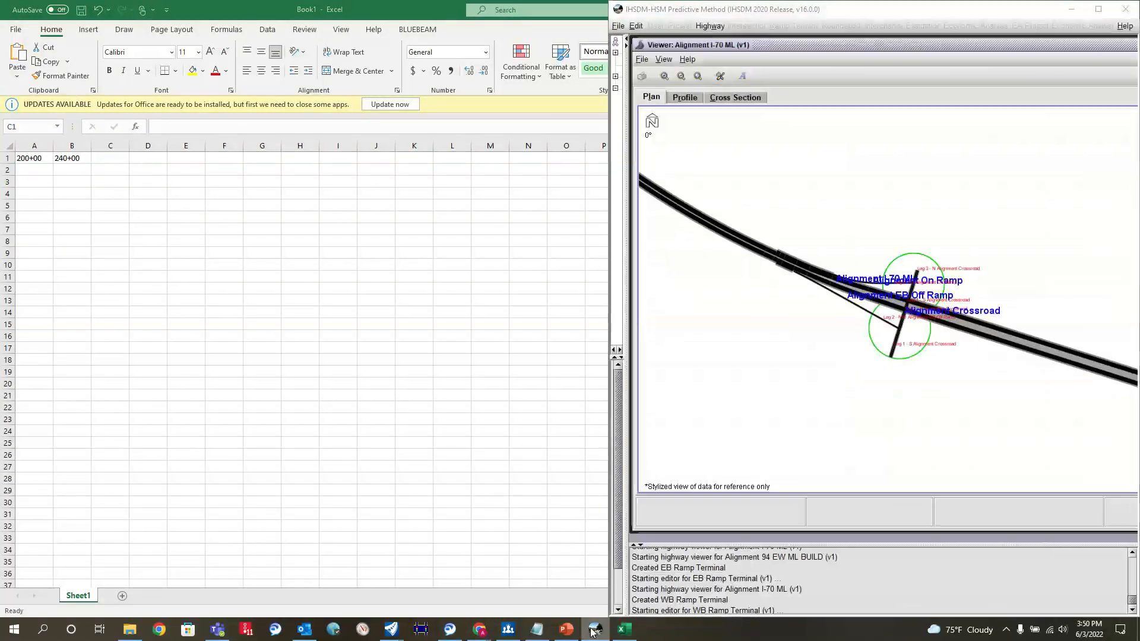
Step: Switch to OpenRoads Designer and read the mainline station label at the start of the eastbound off-ramp
mouse_move(402, 629)
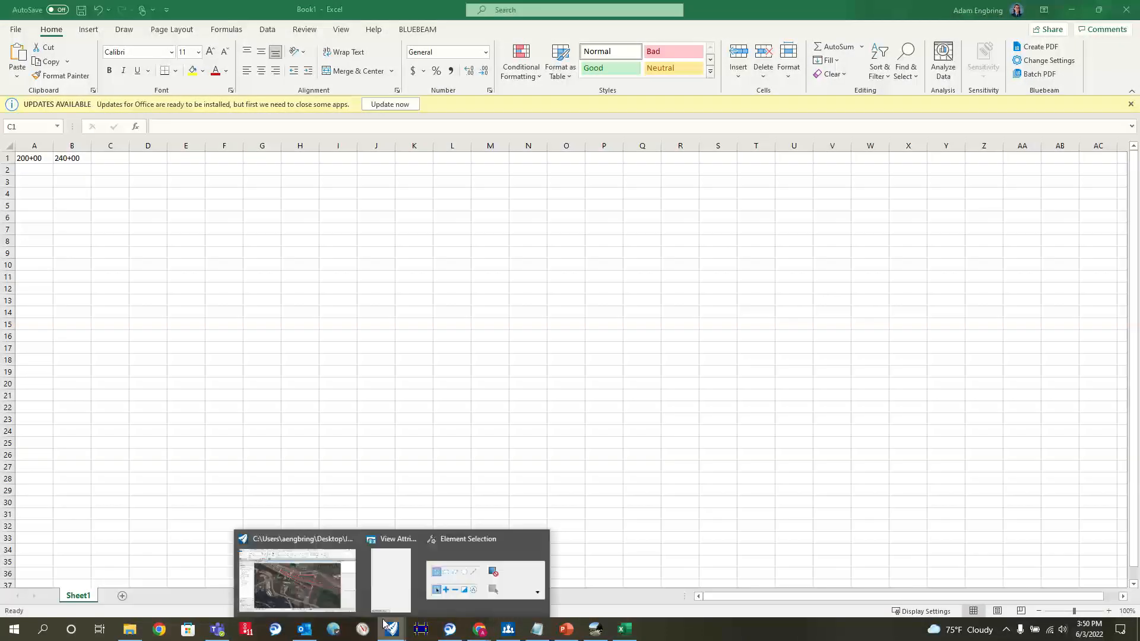
left_click(297, 573)
scroll(499, 230, "up", 3)
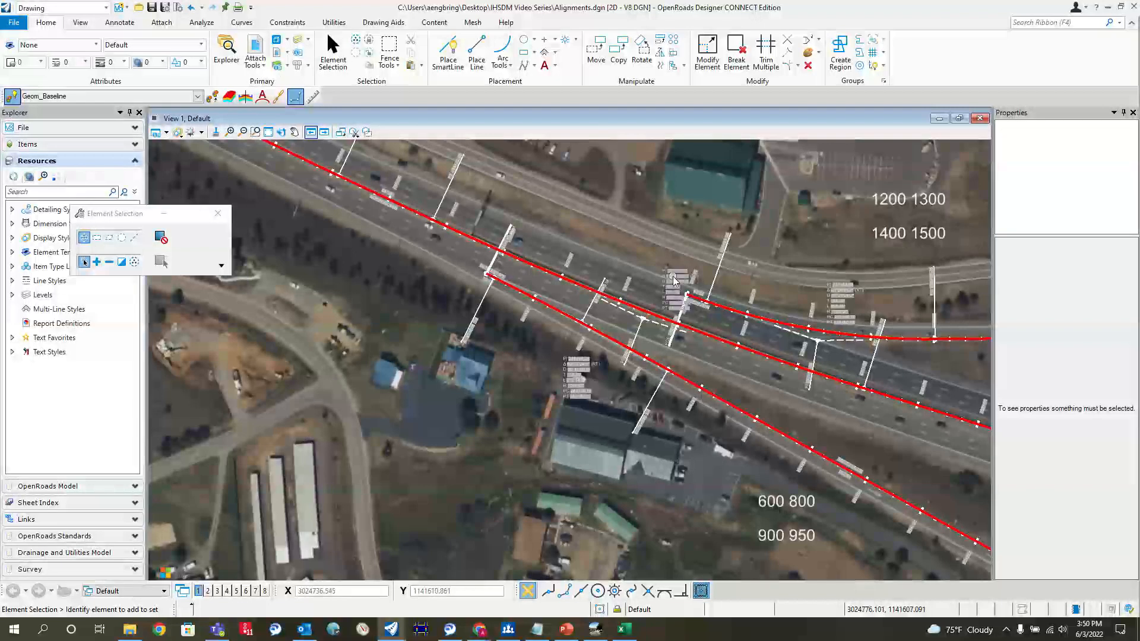
scroll(686, 288, "up", 2)
scroll(343, 273, "up", 2)
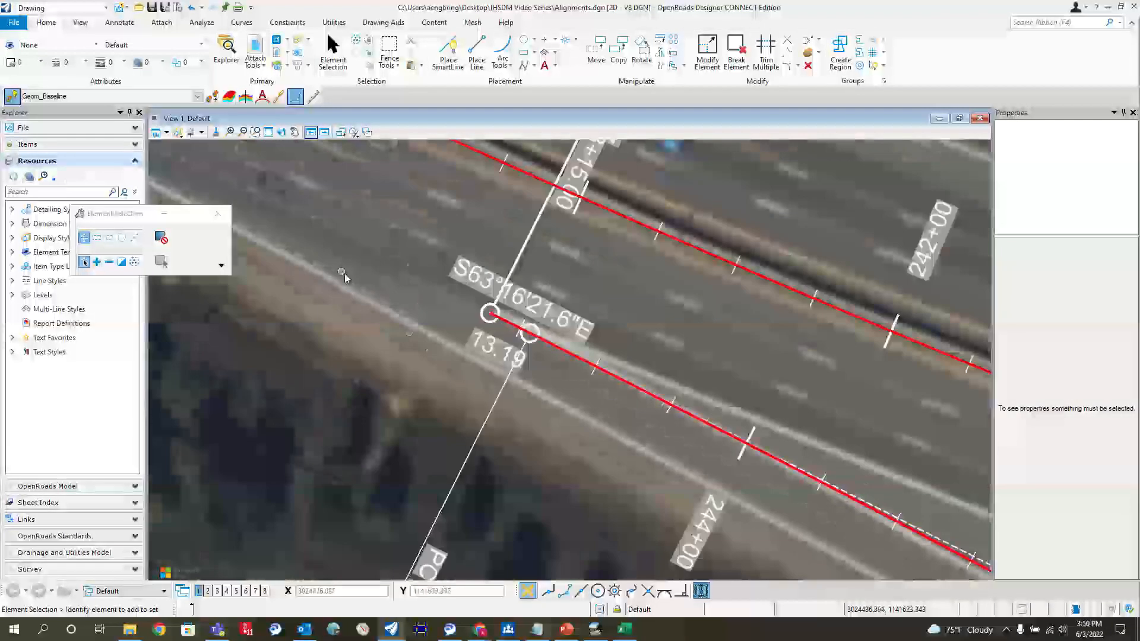
scroll(501, 317, "down", 1)
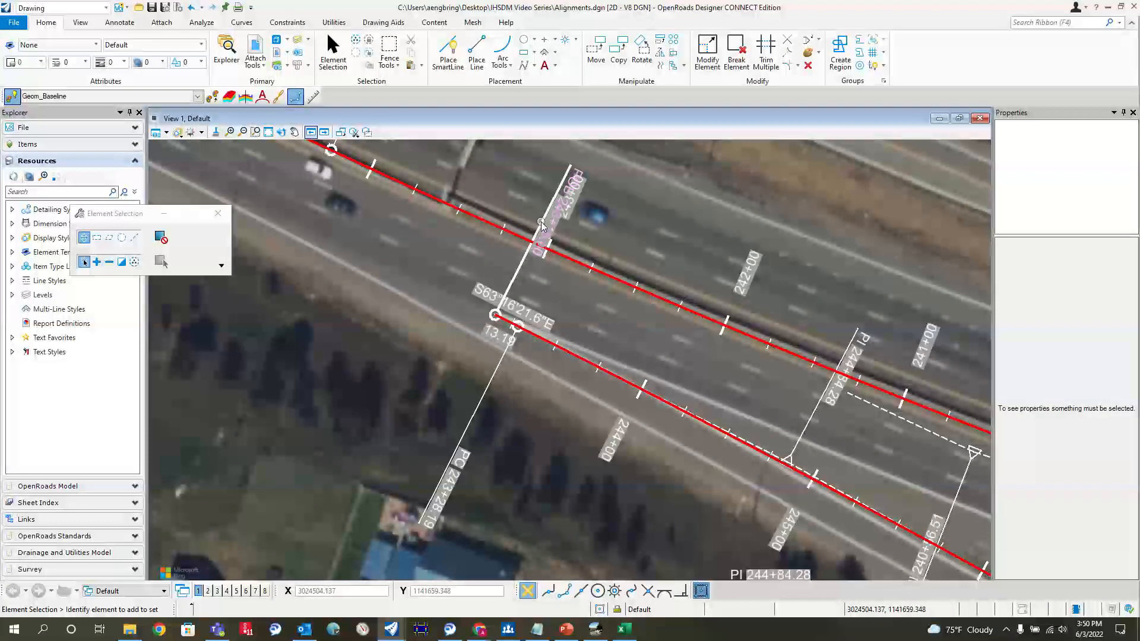
Step: Switch to Excel and enter the second segment's stations, 240+00 in A2 and 243+15 in B2
left_click(625, 629)
left_click(40, 171)
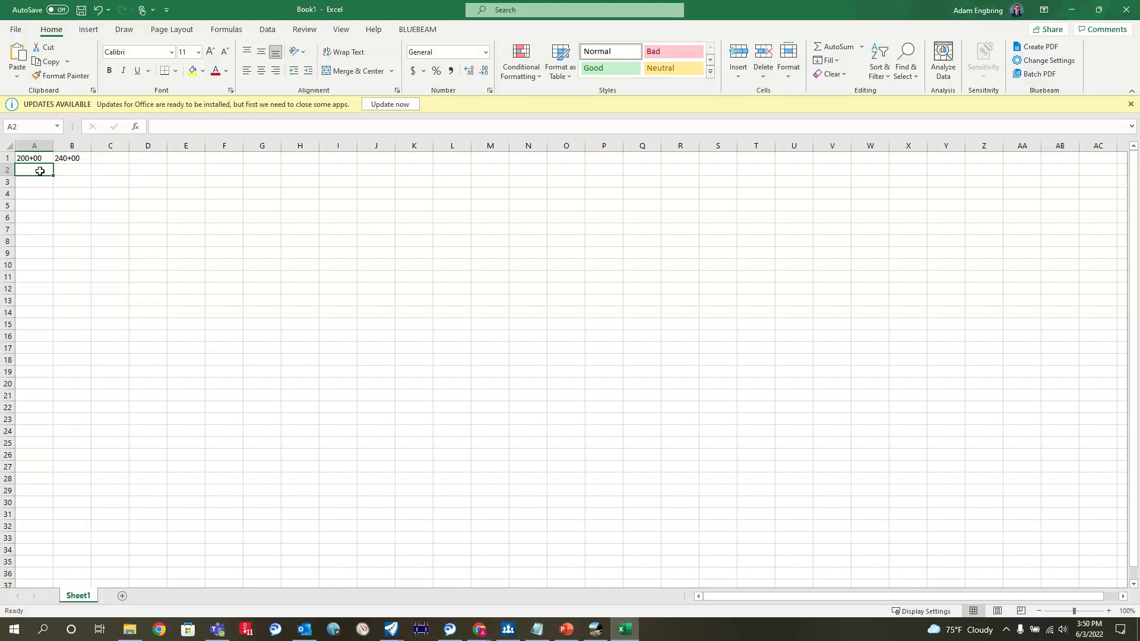
key("Tab")
type("4")
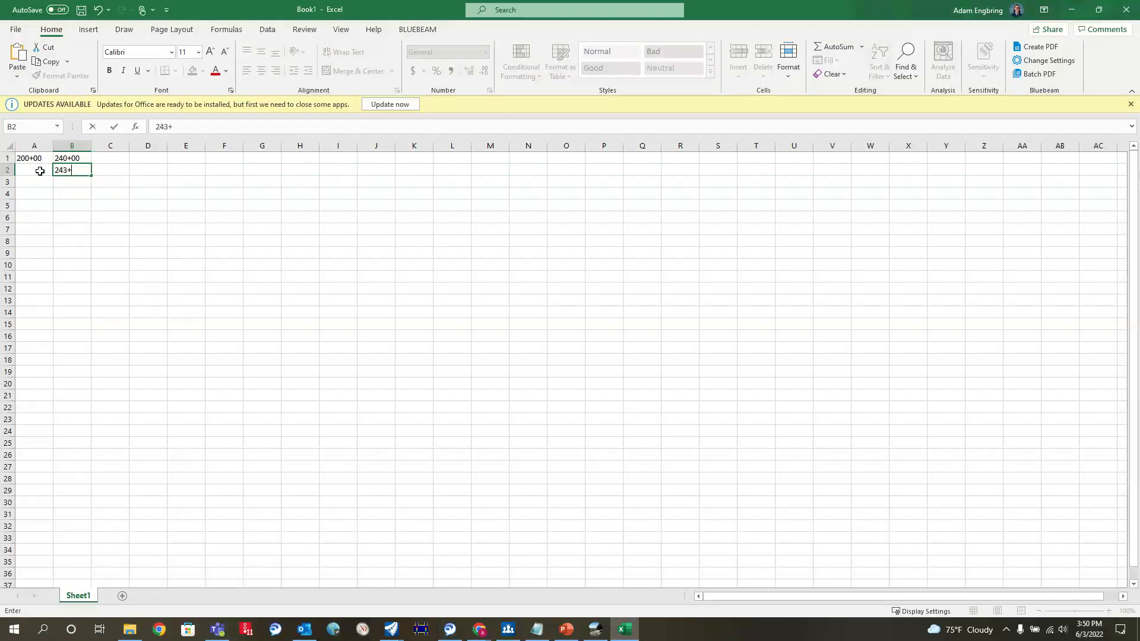
left_click(39, 171)
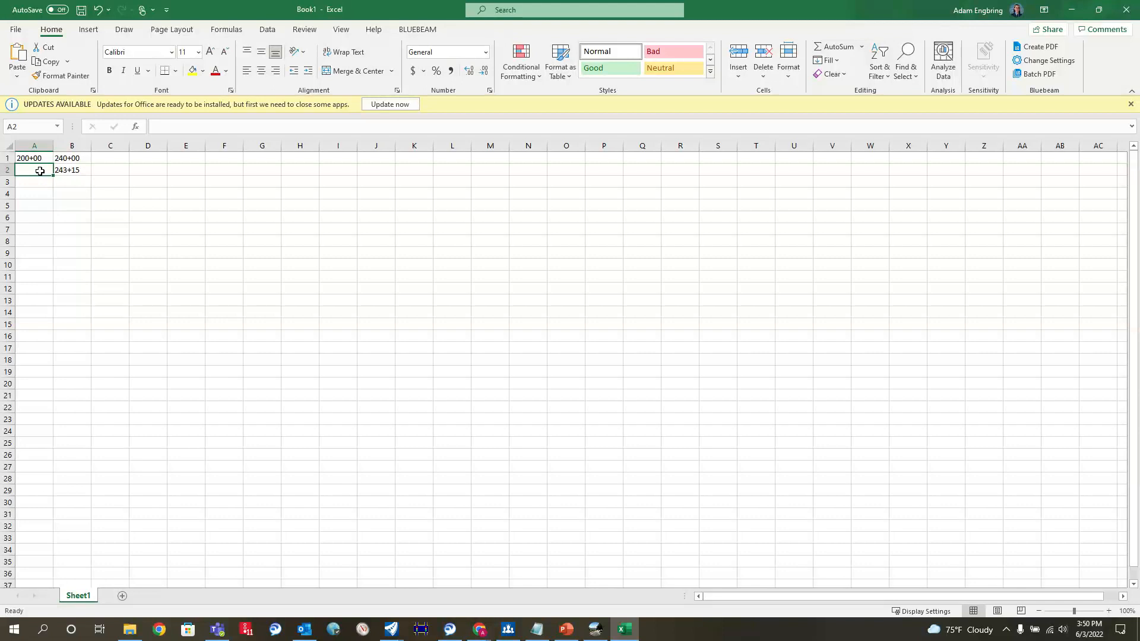
type("240+00")
key("Return")
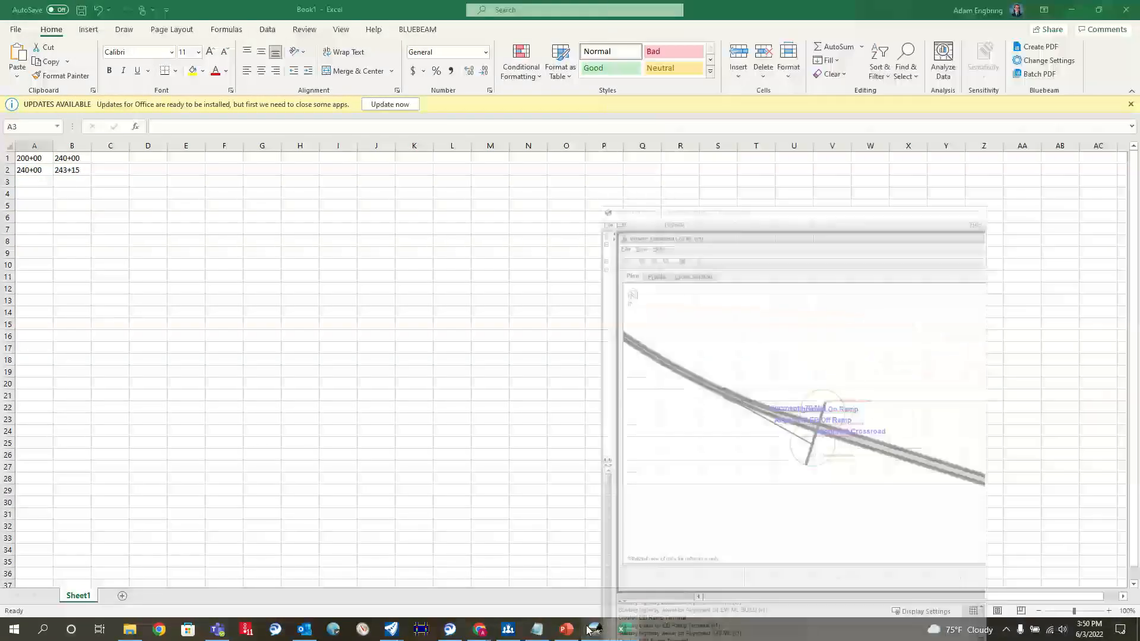
Step: Switch to OpenRoads Designer and read the POE station label at the far end of the mainline
mouse_move(387, 626)
left_click(297, 579)
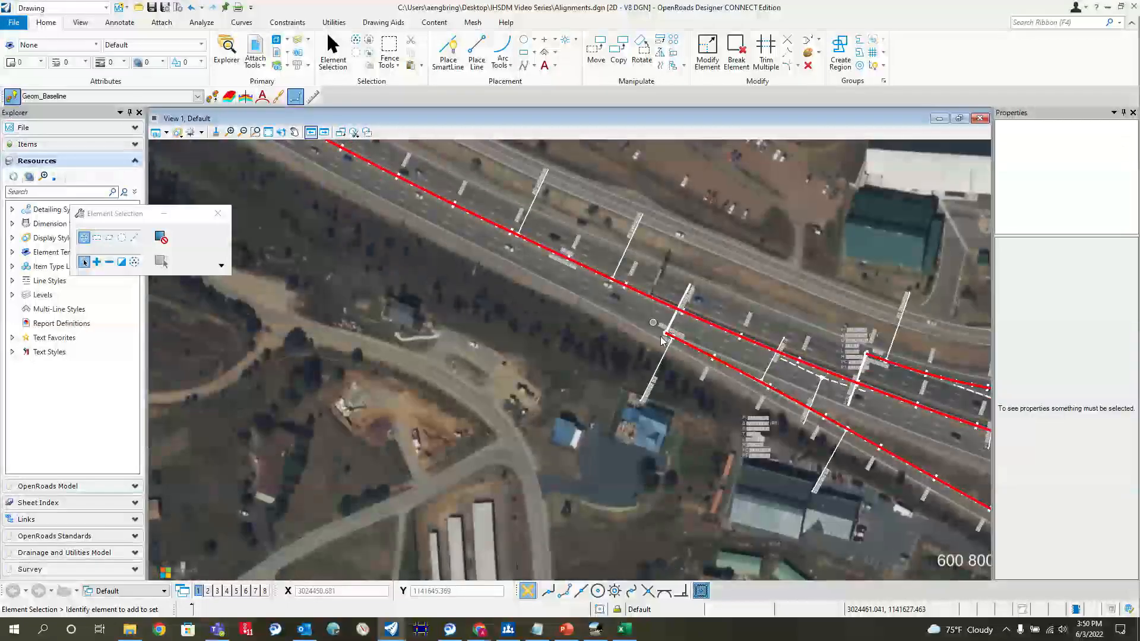
scroll(658, 355, "down", 2)
scroll(658, 354, "up", 8)
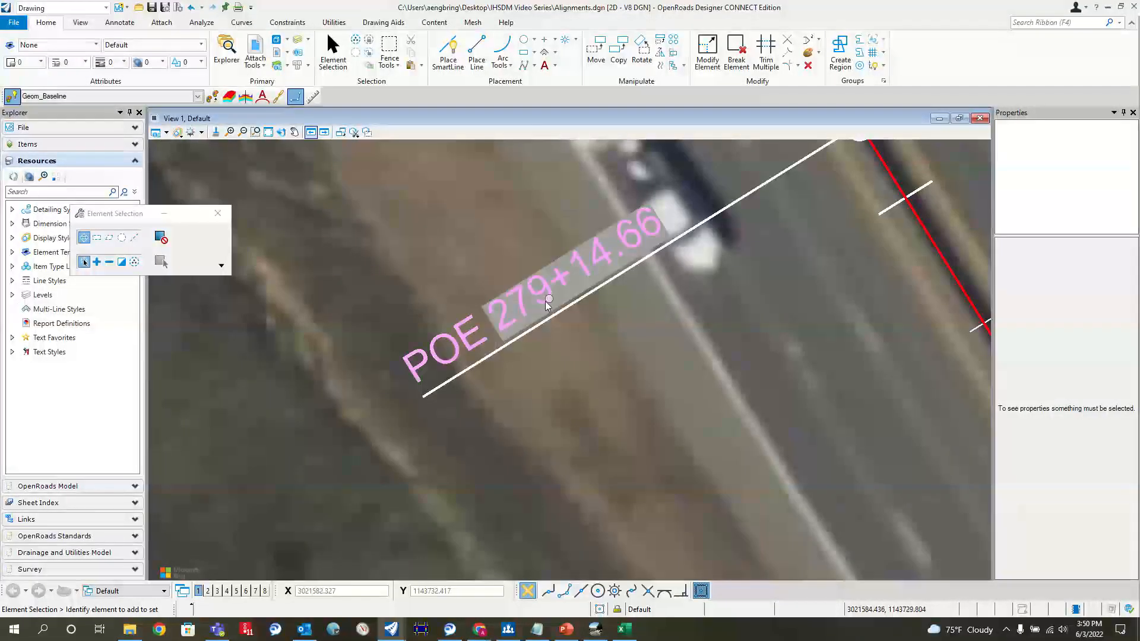
Step: Switch to Excel and enter the third segment's stations, 243+15 in A3 and the placeholder xxxx in B3
scroll(431, 219, "down", 2)
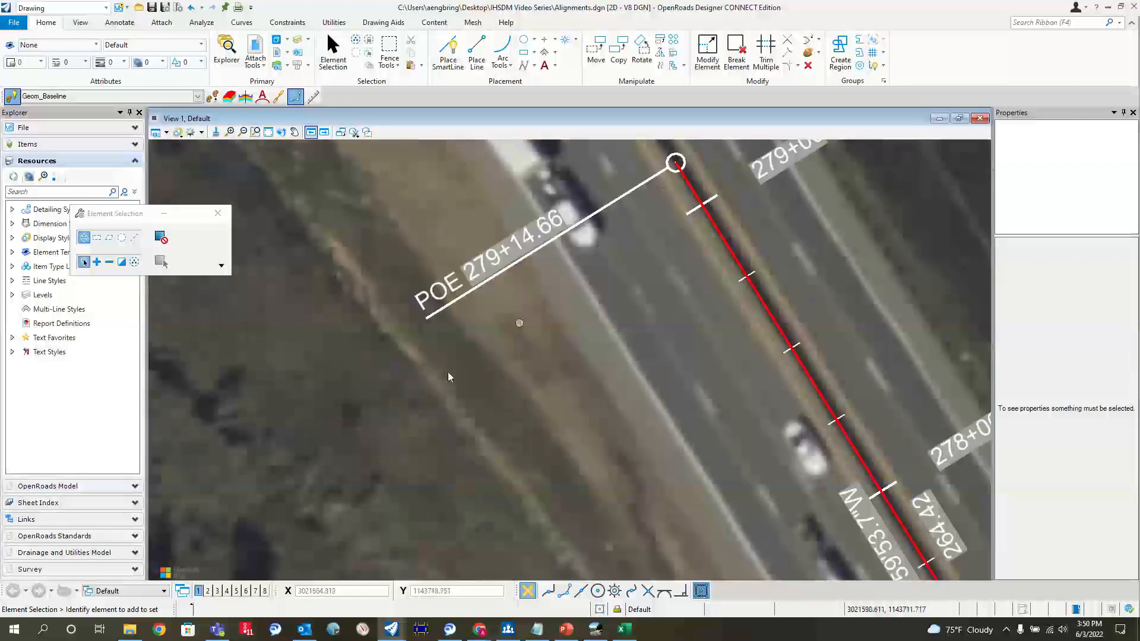
key("alt+Tab")
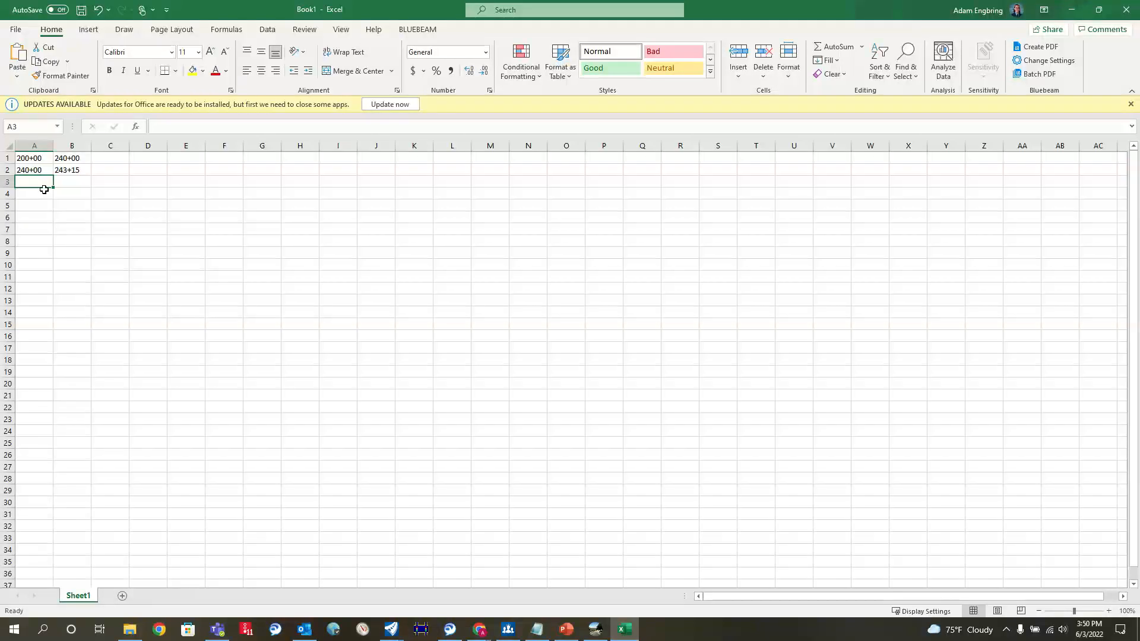
type("243+15")
key("Tab")
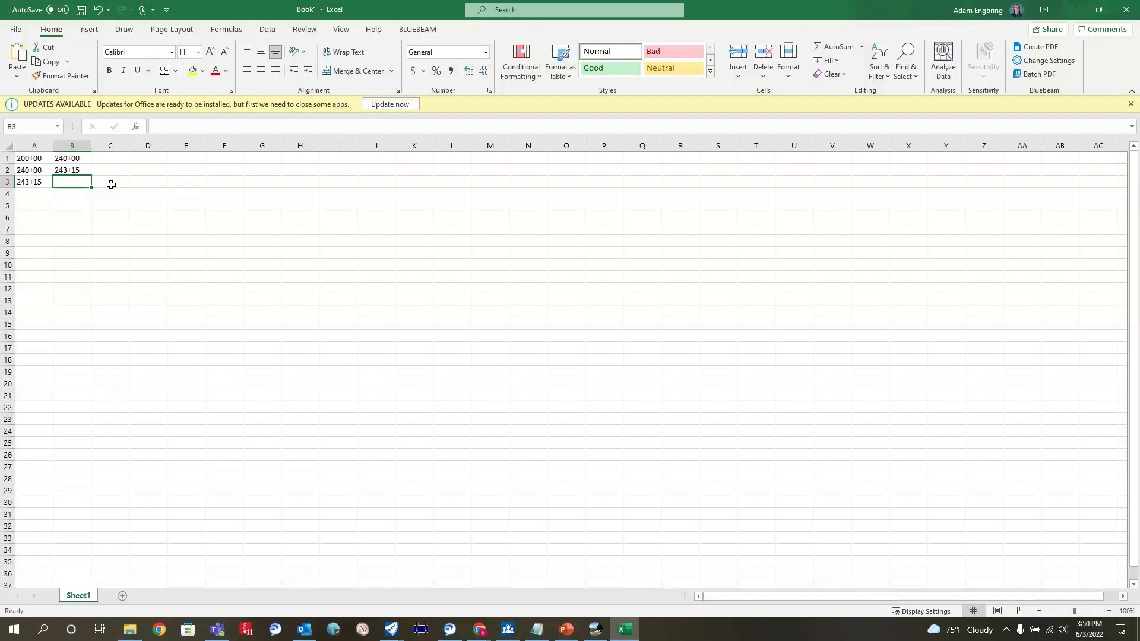
type("xxxx")
left_click(112, 229)
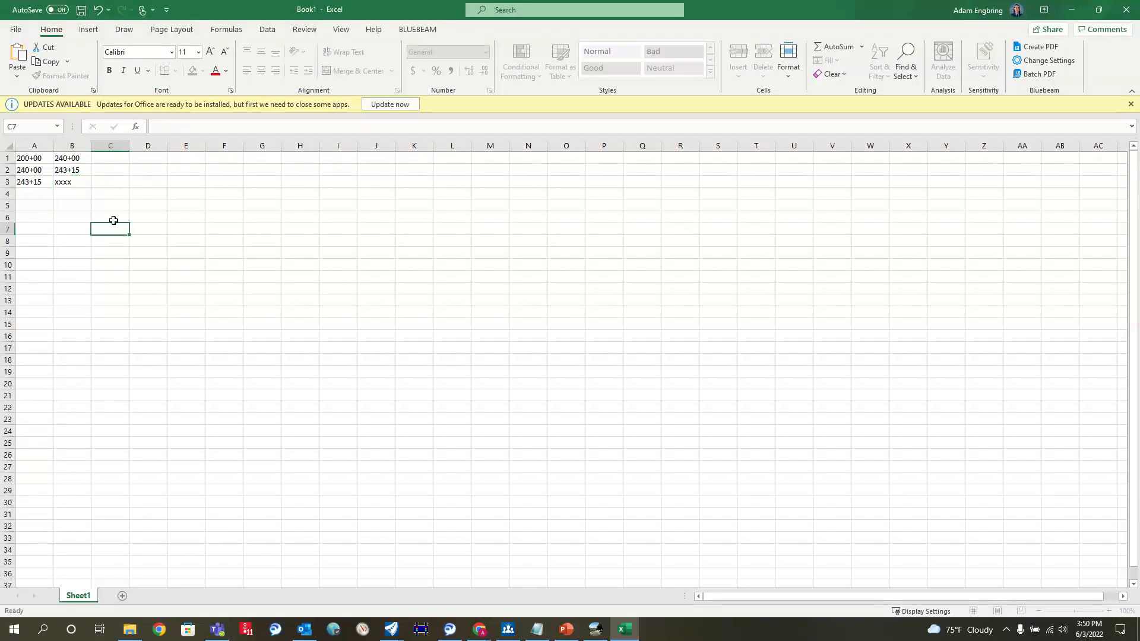
left_click(104, 157)
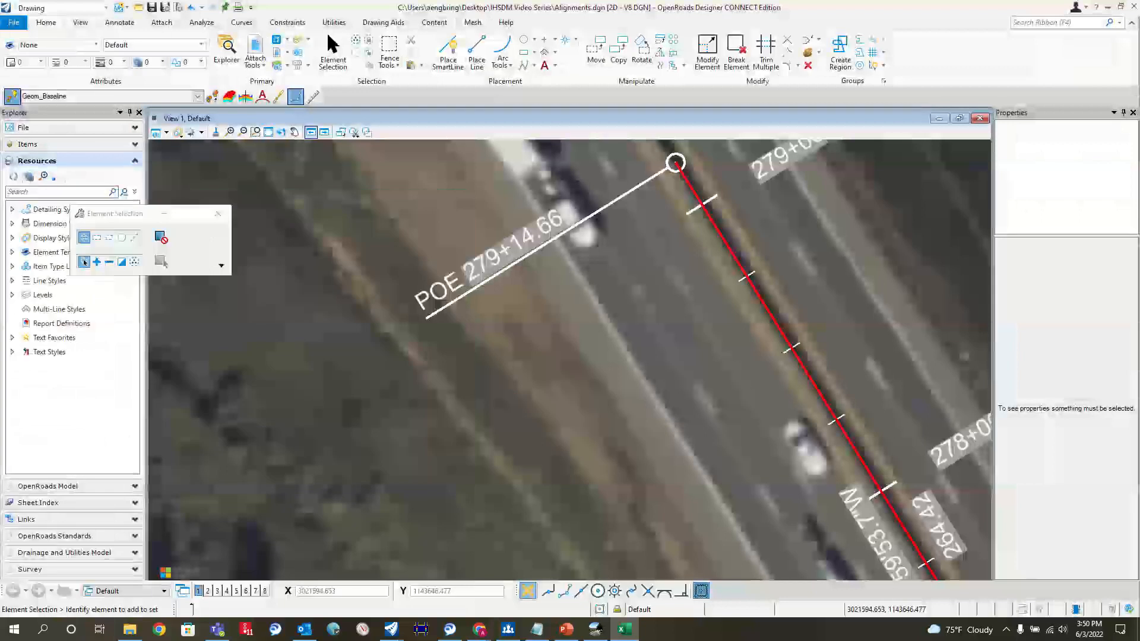
Step: Switch to OpenRoads Designer and copy the traffic volume text from the mainline east of the crossroad onto the mainline between the ramp gores
scroll(566, 331, "down", 13)
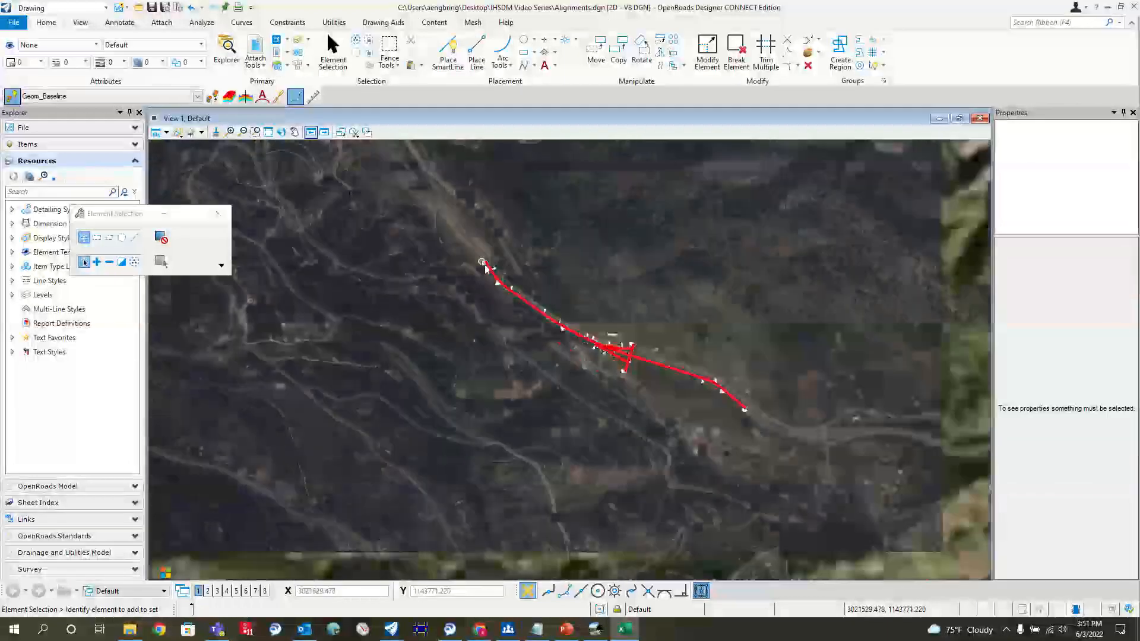
scroll(626, 367, "up", 5)
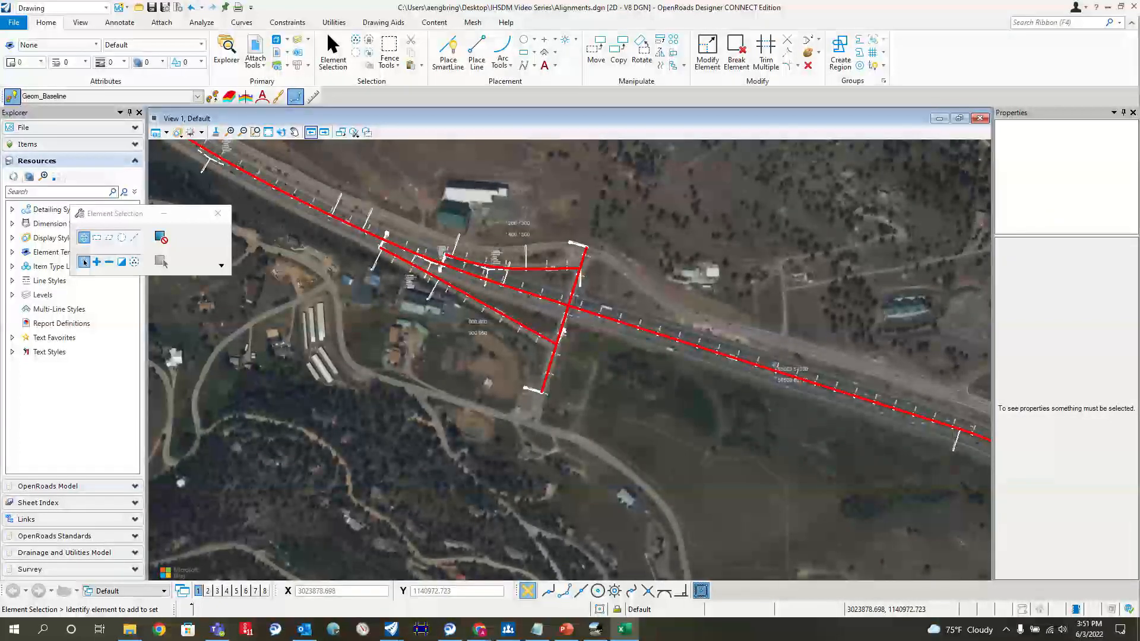
scroll(475, 255, "down", 2)
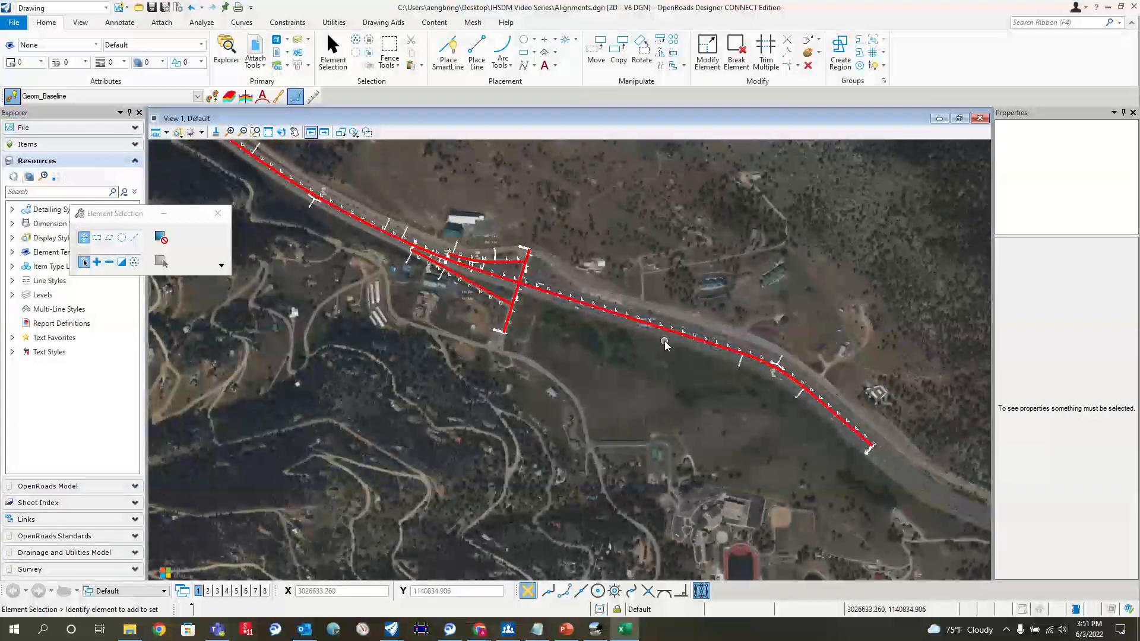
scroll(789, 374, "up", 2)
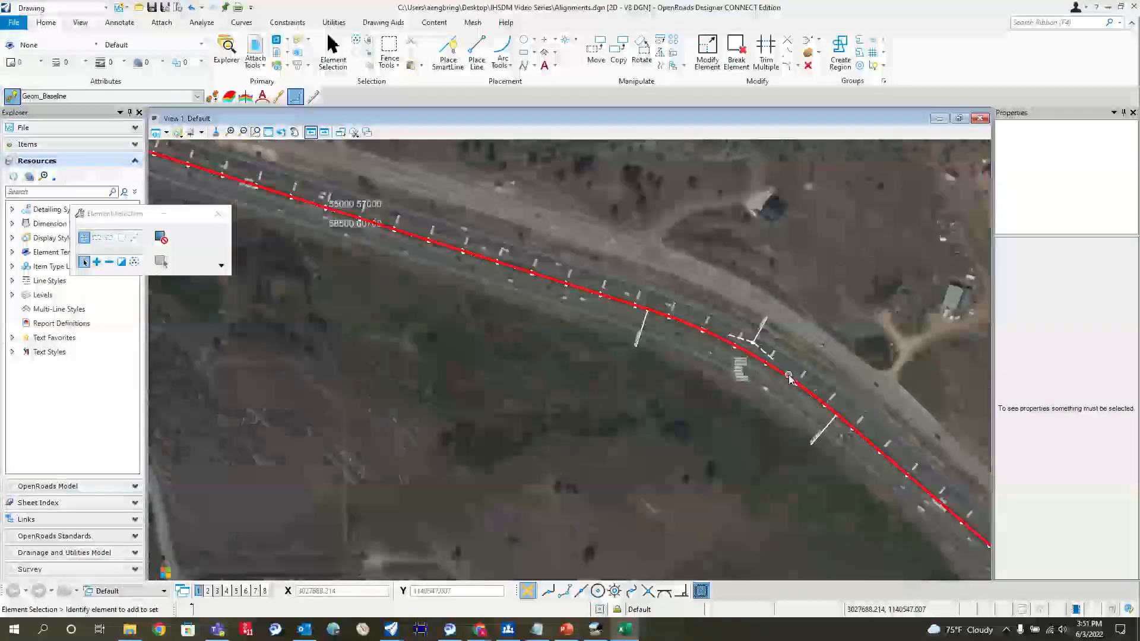
scroll(788, 378, "down", 1)
scroll(647, 322, "up", 2)
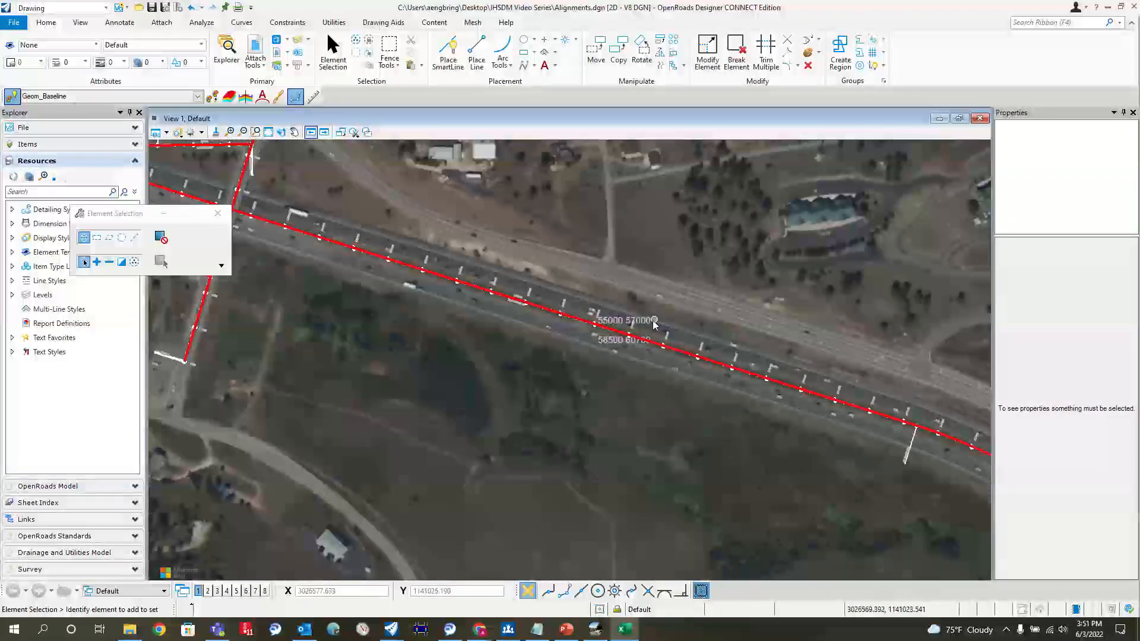
left_click(647, 321)
right_click(686, 291)
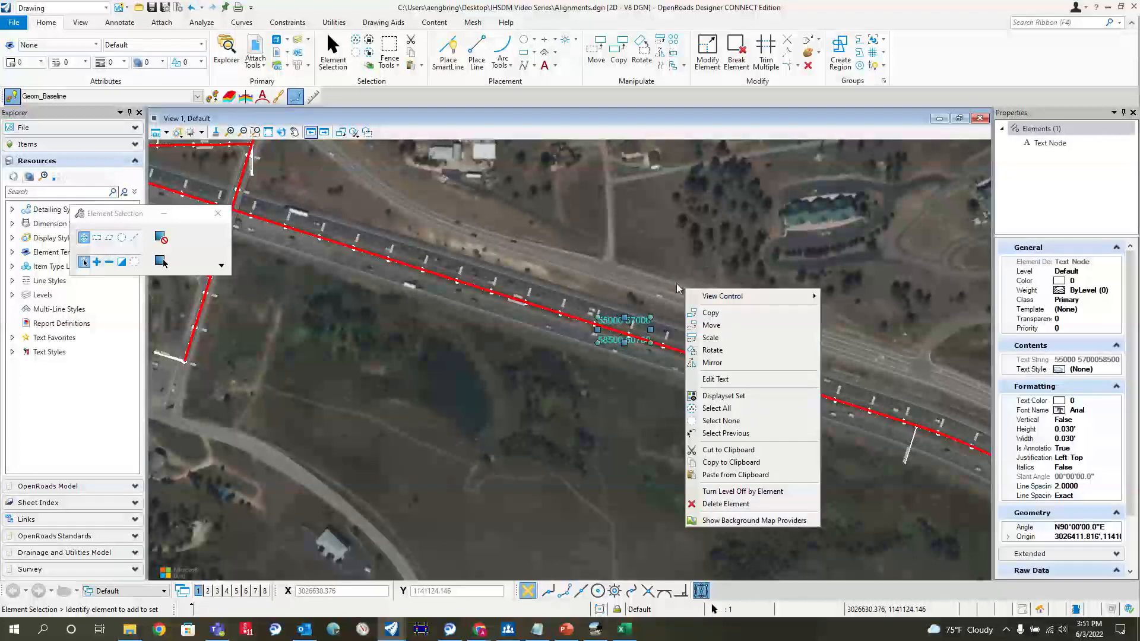
left_click(752, 320)
left_click(596, 319)
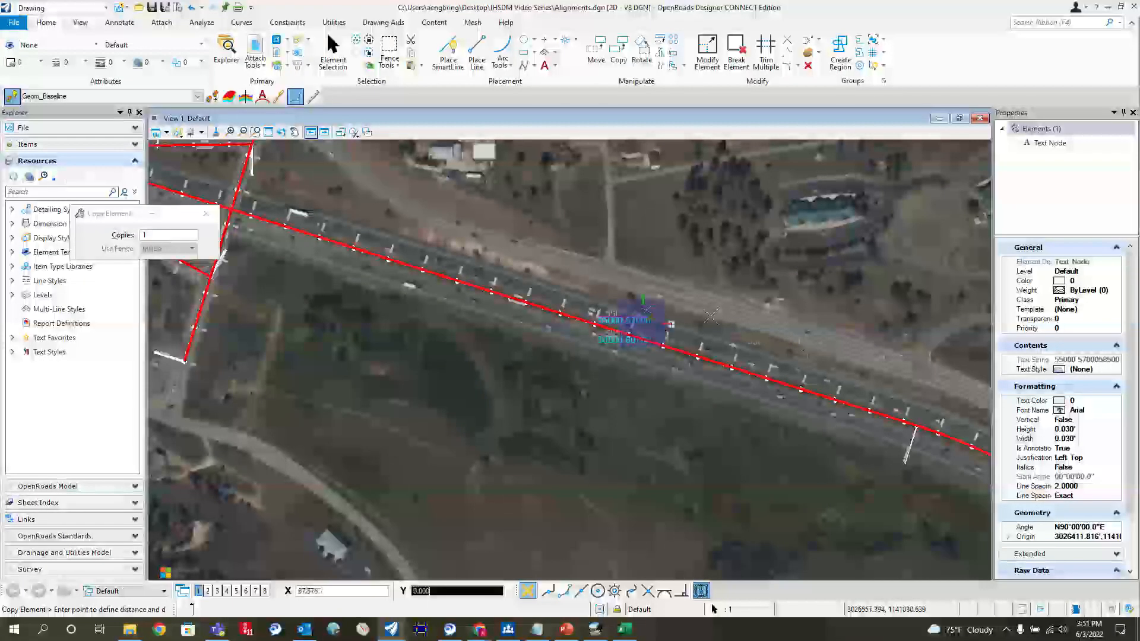
scroll(805, 370, "down", 2)
scroll(683, 327, "down", 2)
scroll(573, 280, "up", 3)
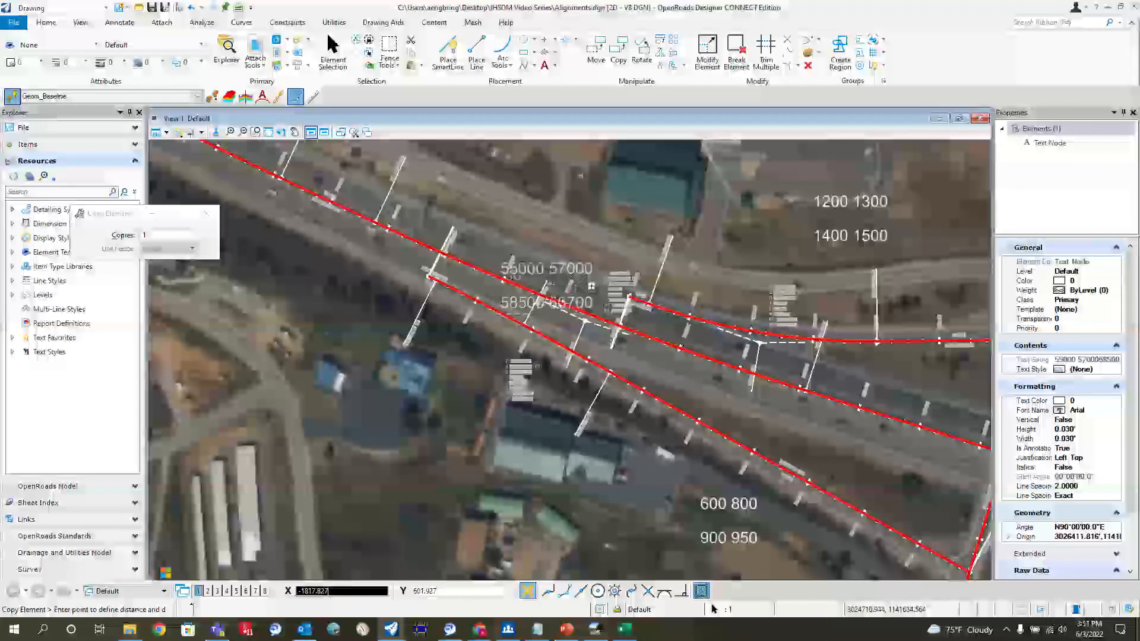
left_click(574, 279)
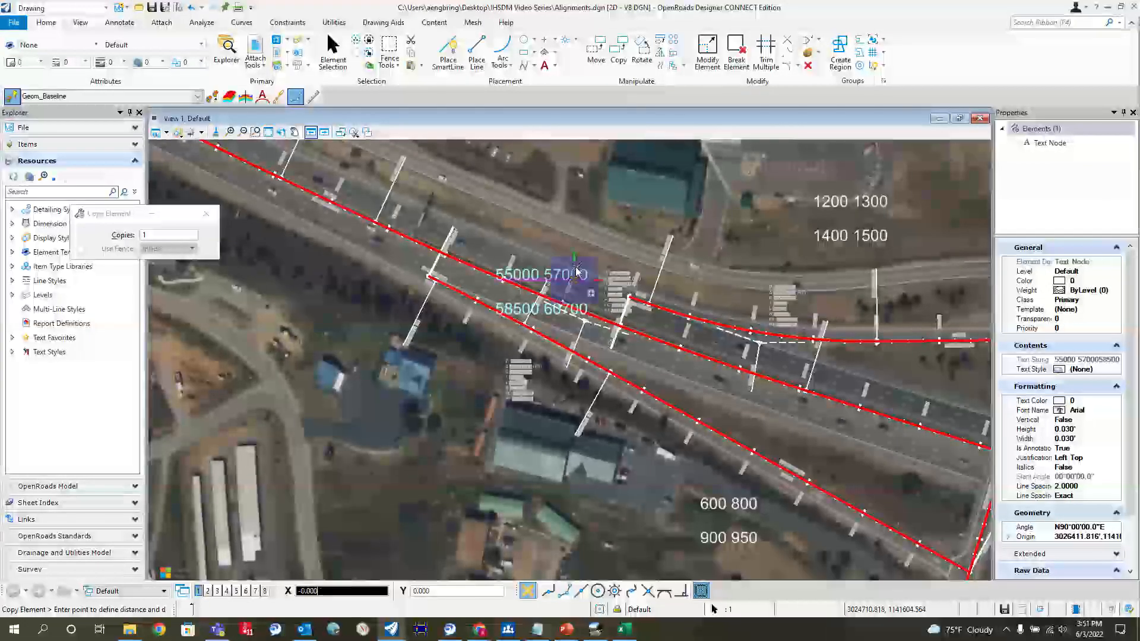
key("Escape")
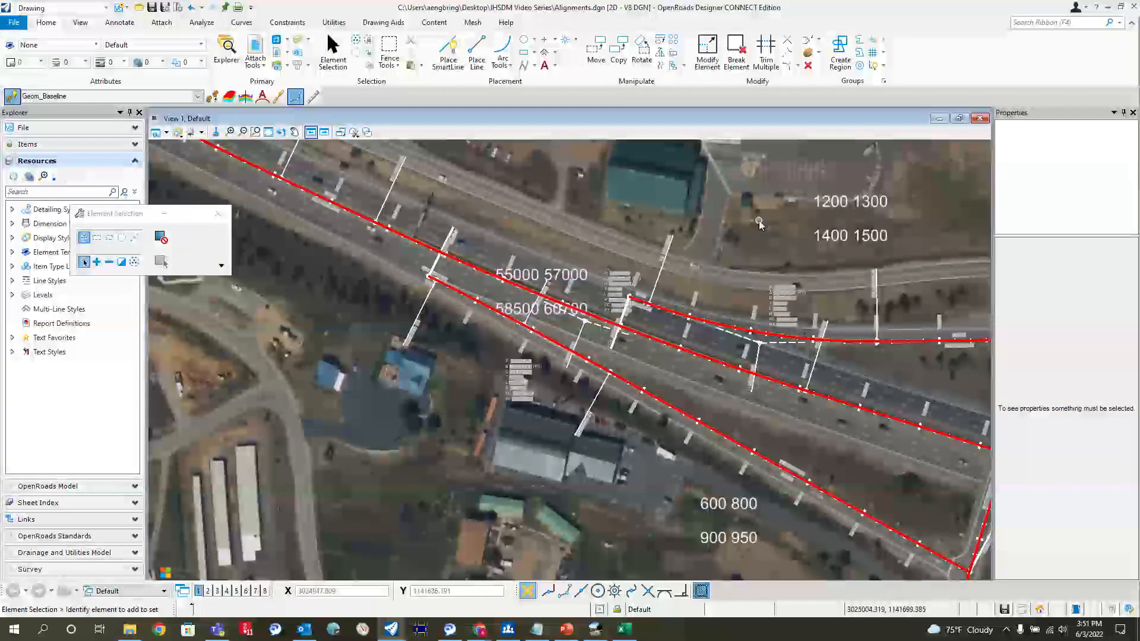
double_click(563, 276)
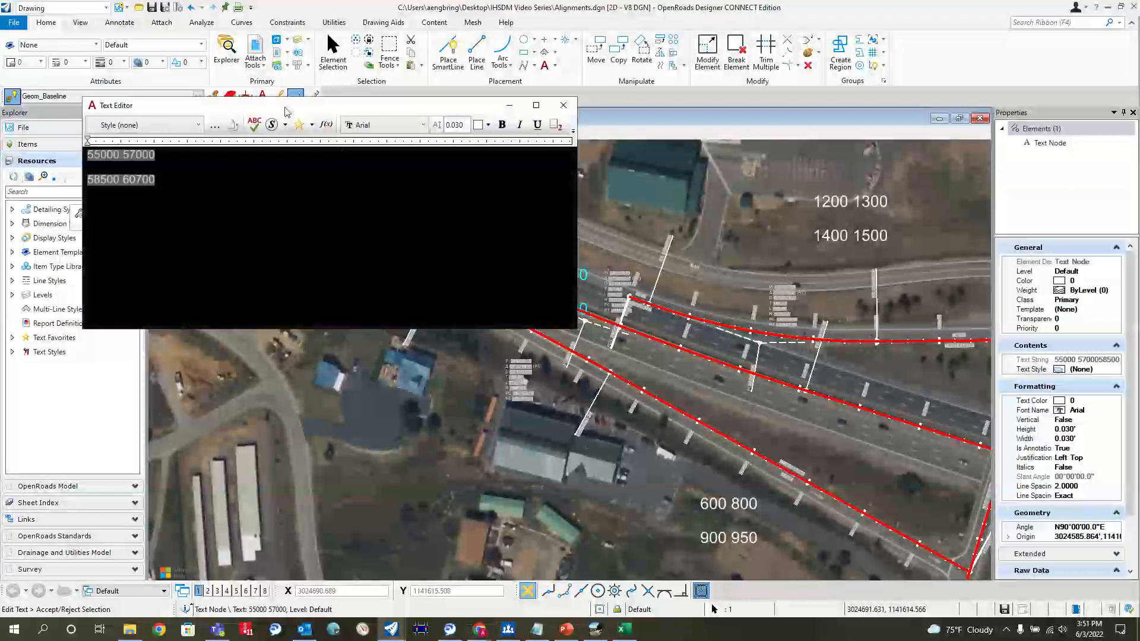
left_click(100, 156)
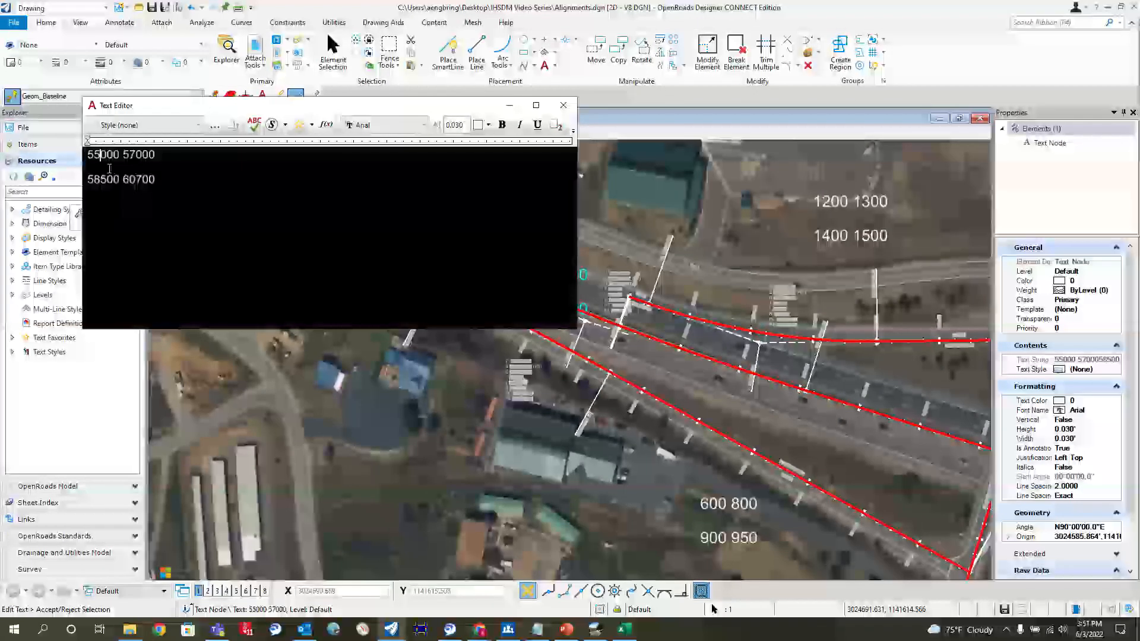
key("BackSpace")
type("6")
key("BackSpace")
type("2")
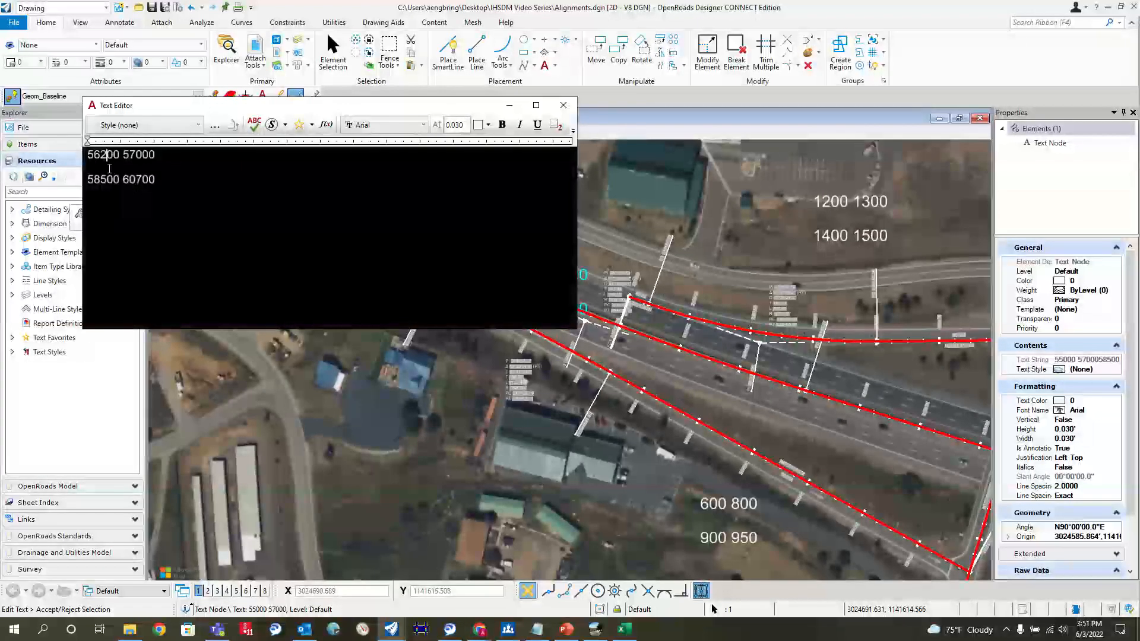
left_click(142, 155)
key("BackSpace")
key("BackSpace")
type("83")
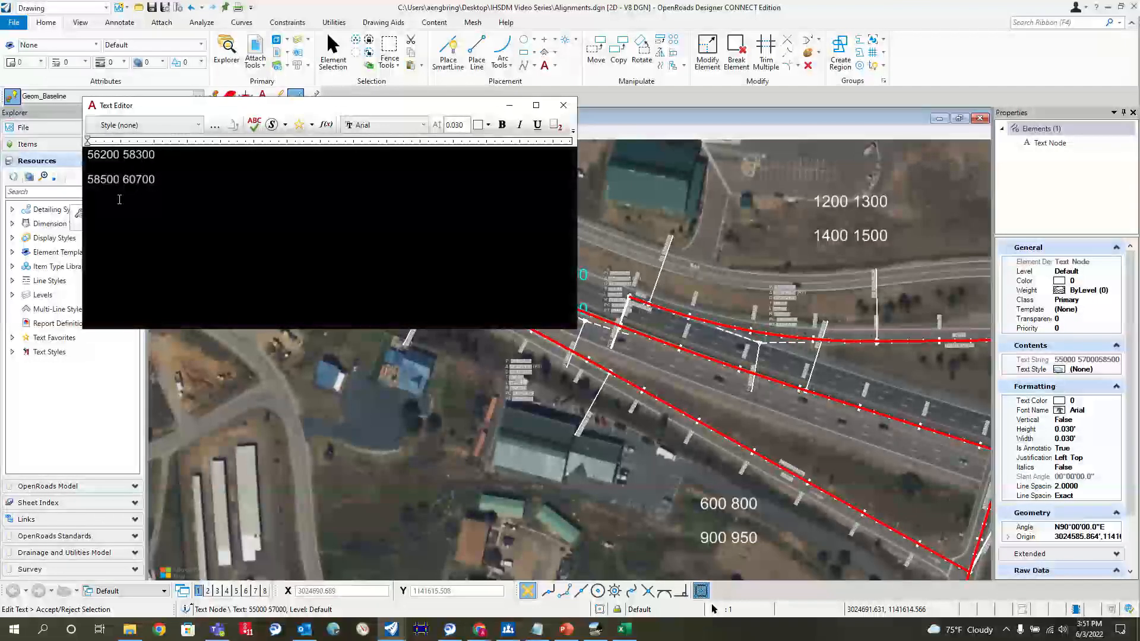
type("99")
left_click(143, 180)
key("BackSpace")
key("BackSpace")
type("22")
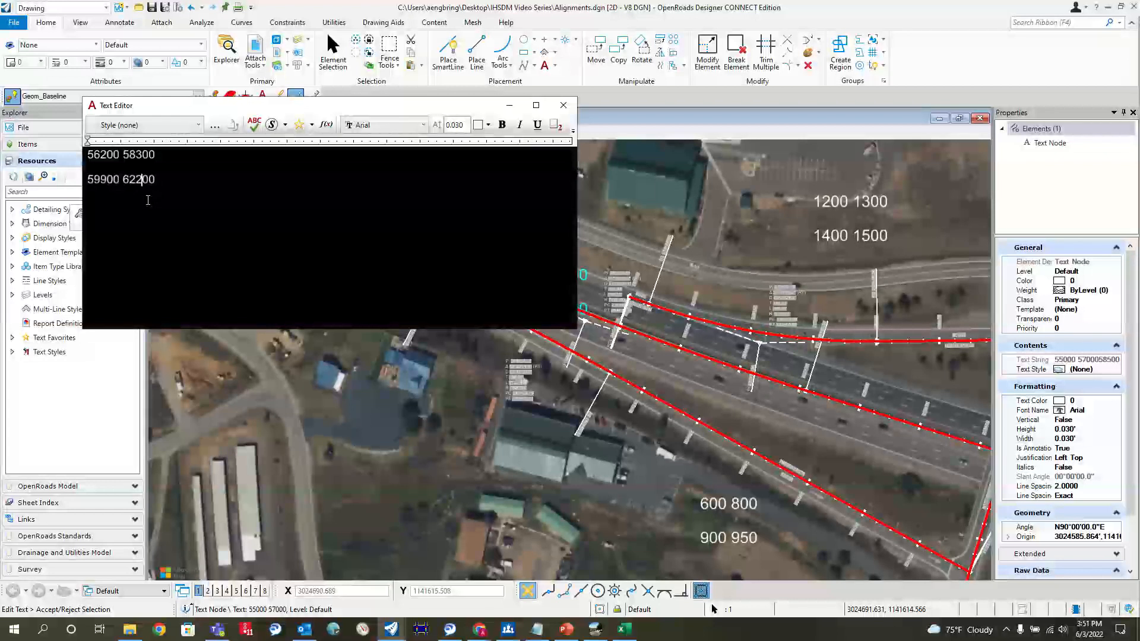
left_click(679, 372)
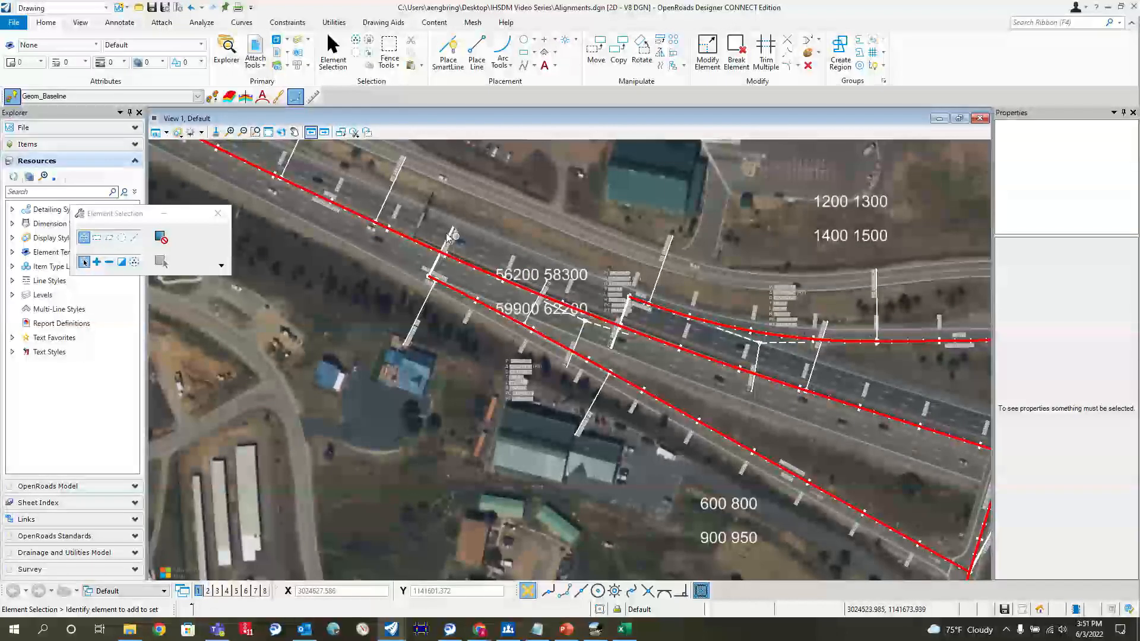
Step: Copy the edited volume text onto the mainline segment west of both ramps
scroll(727, 383, "down", 2)
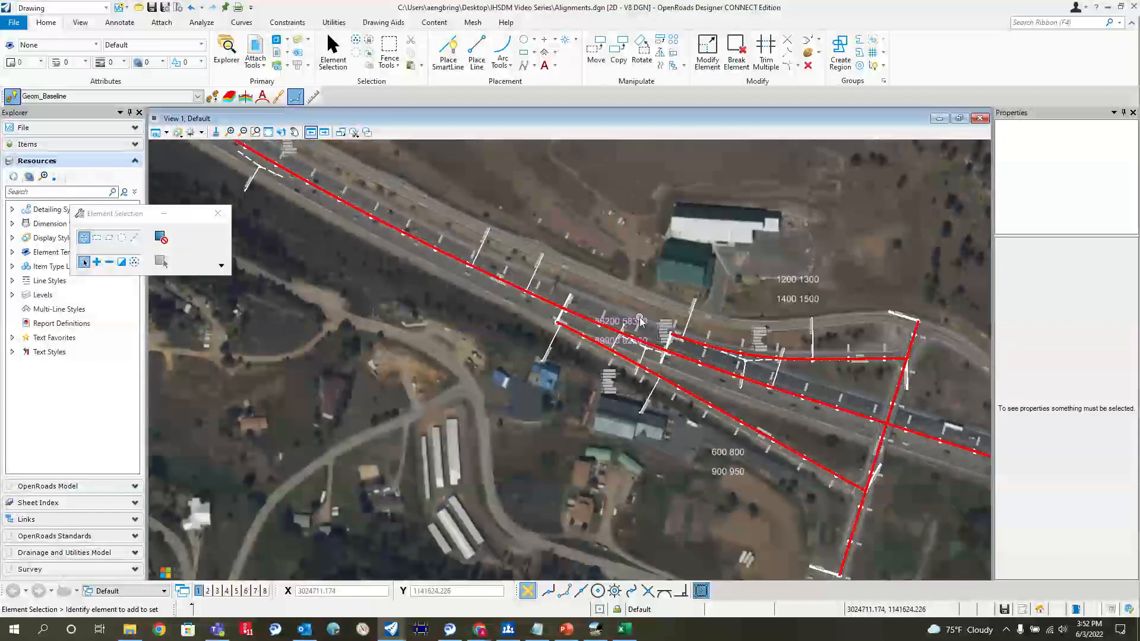
right_click(649, 274)
left_click(689, 306)
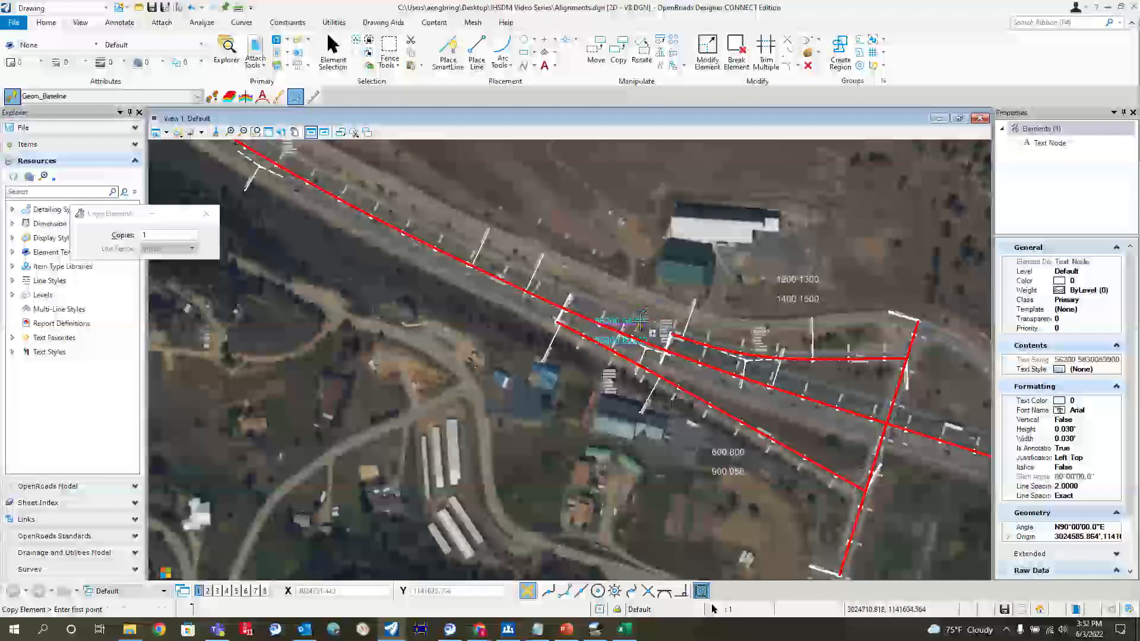
scroll(446, 235, "up", 2)
left_click(445, 236)
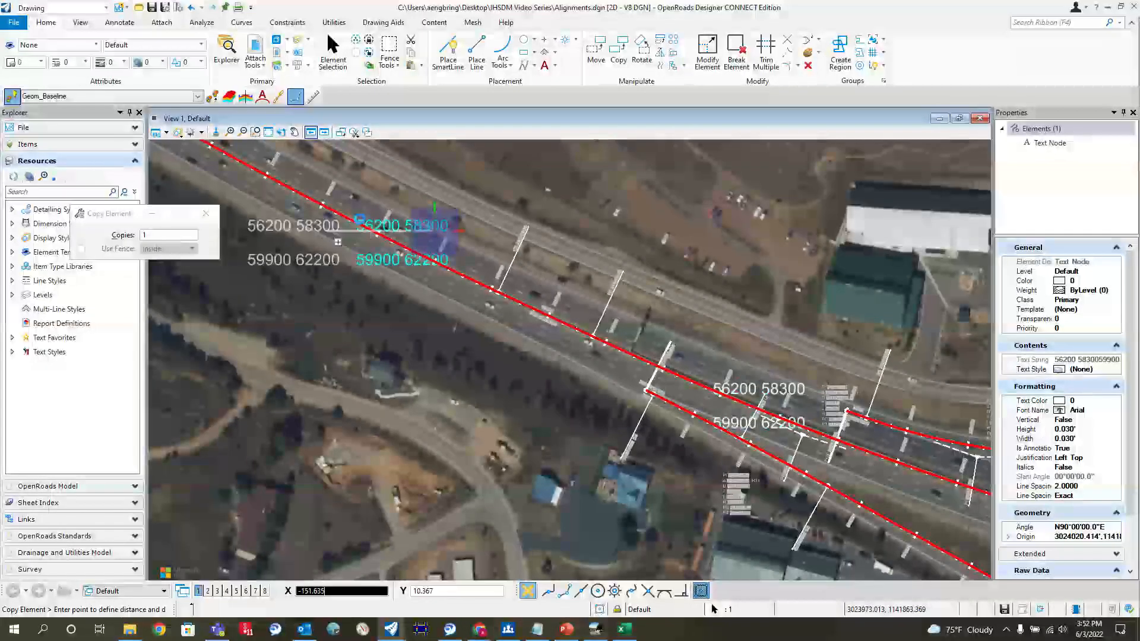
right_click(447, 234)
left_click(476, 205)
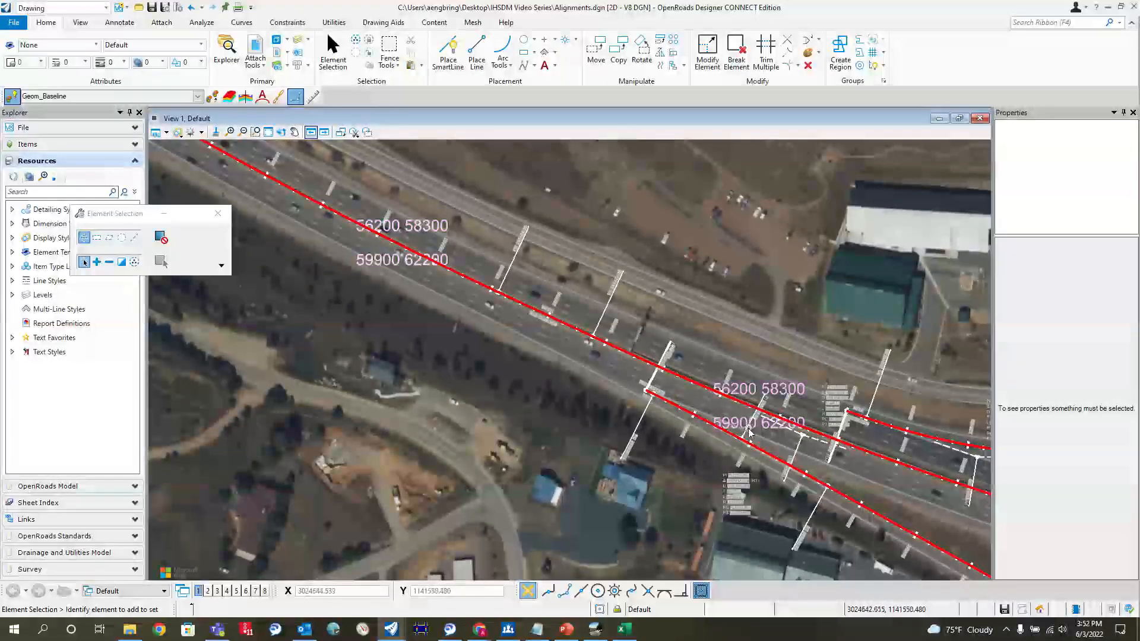
scroll(570, 320, "down", 1)
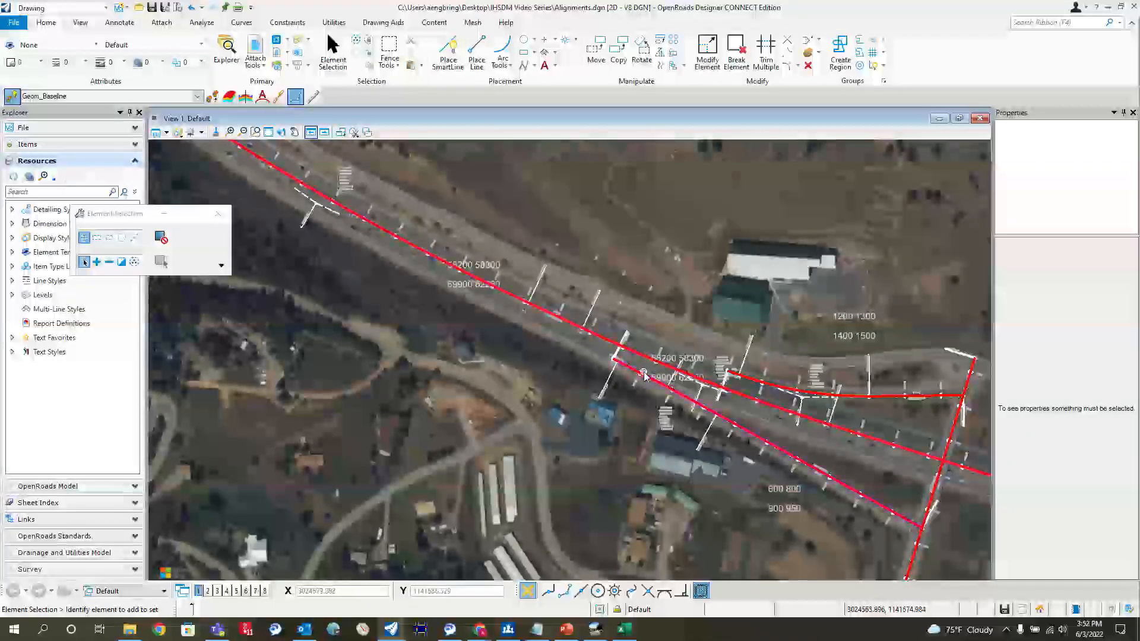
scroll(646, 376, "up", 2)
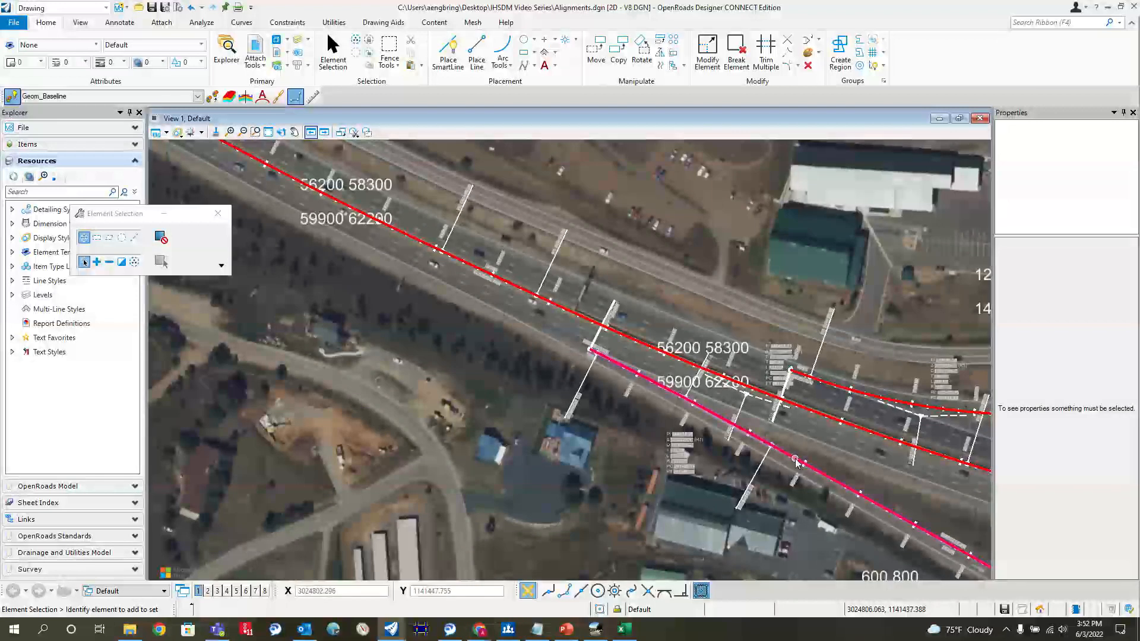
scroll(760, 380, "down", 3)
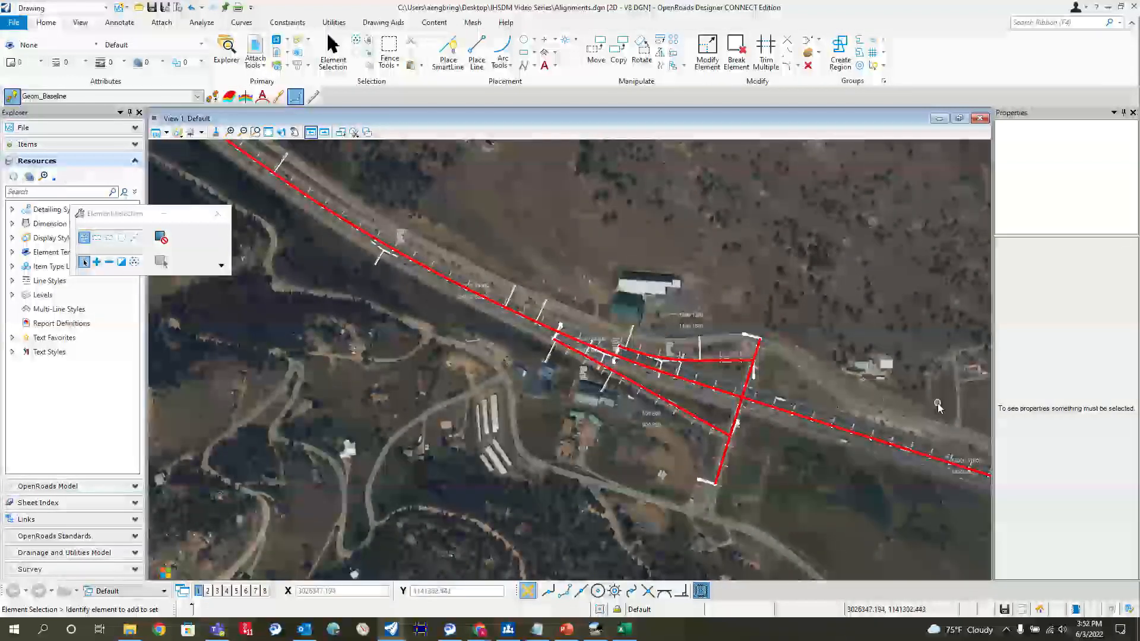
scroll(449, 317, "up", 3)
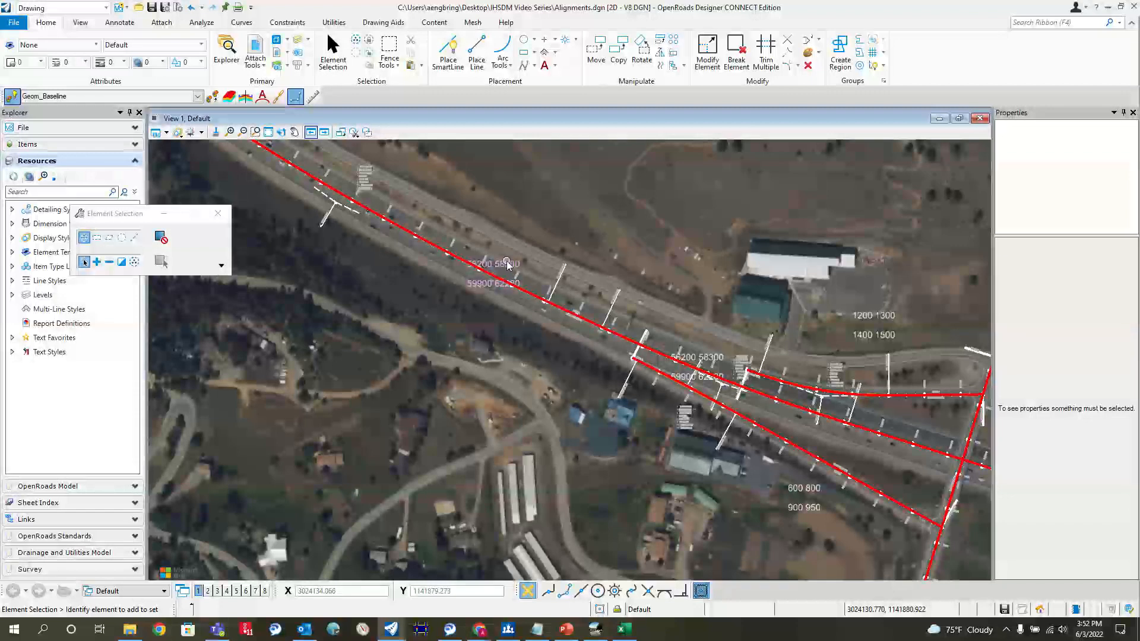
double_click(507, 264)
left_click(108, 154)
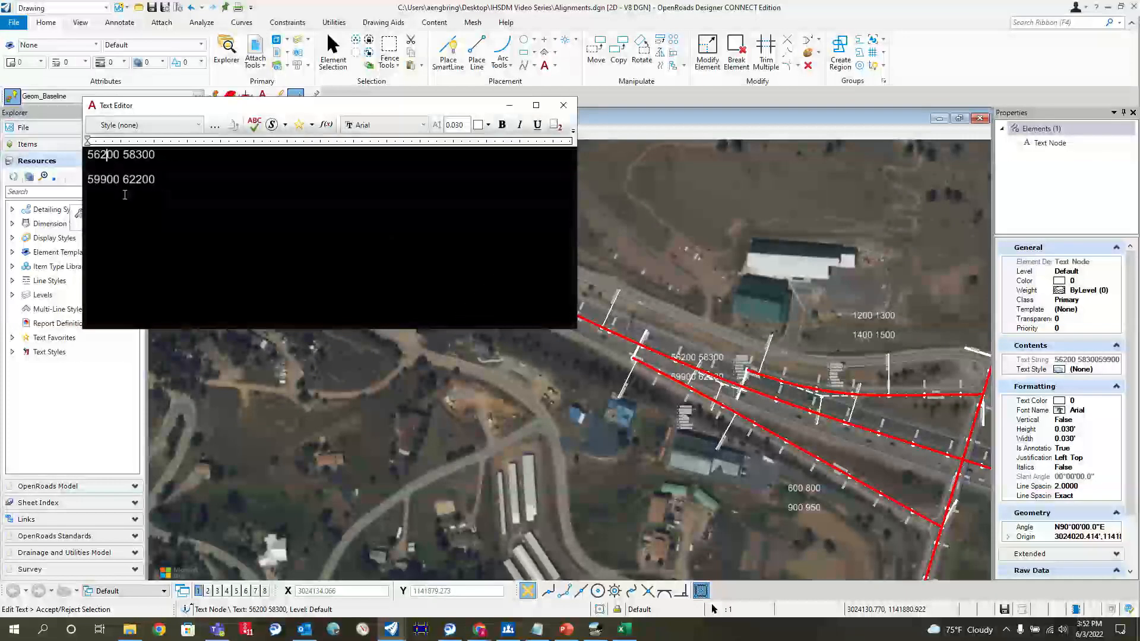
key("BackSpace")
type("8")
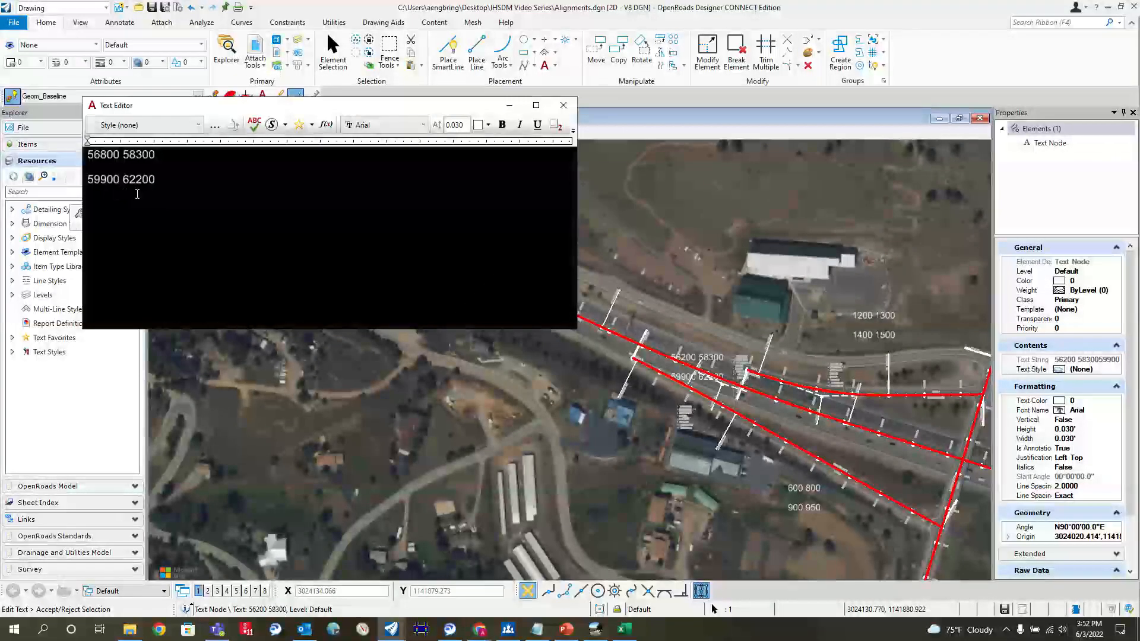
left_click(142, 156)
key("BackSpace")
type("91")
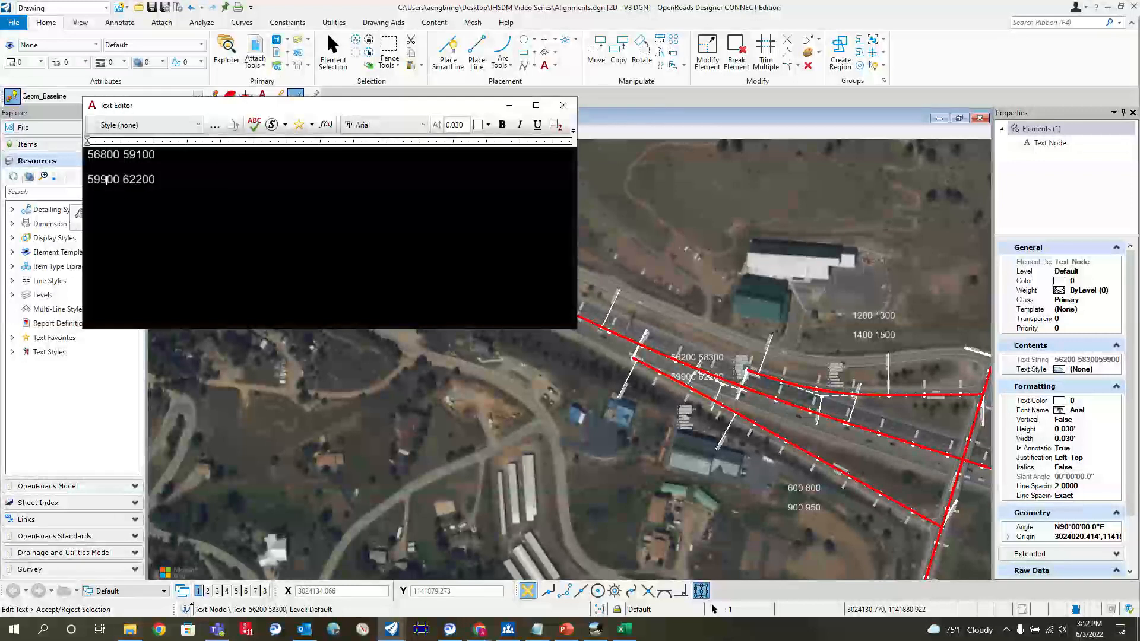
key("Left")
key("Left")
key("Left")
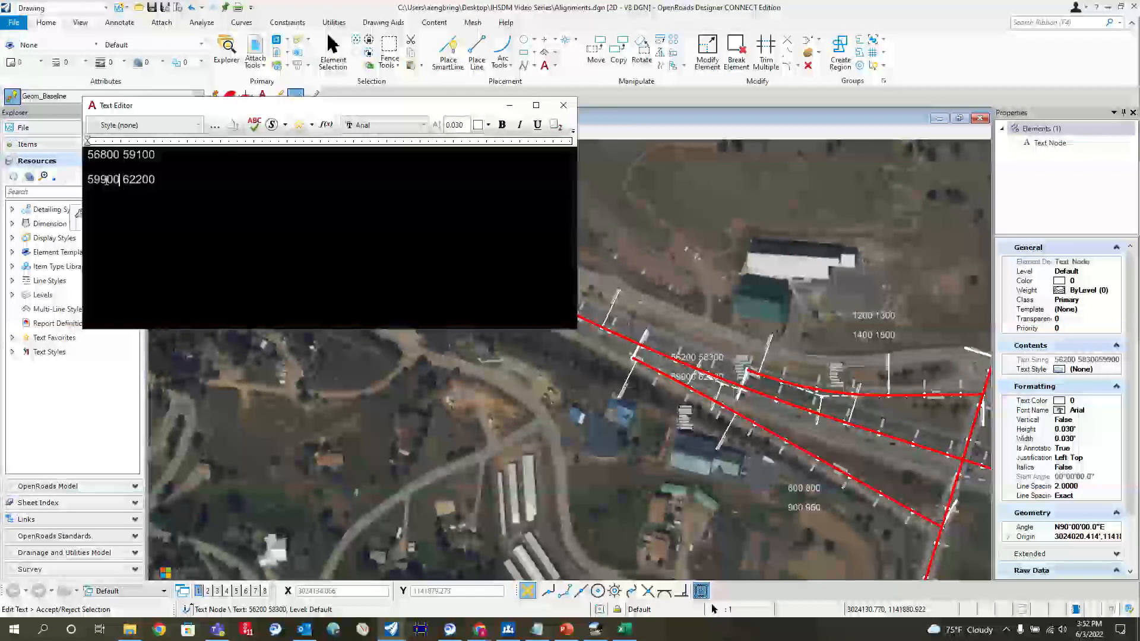
key("BackSpace")
key("BackSpace")
type("608")
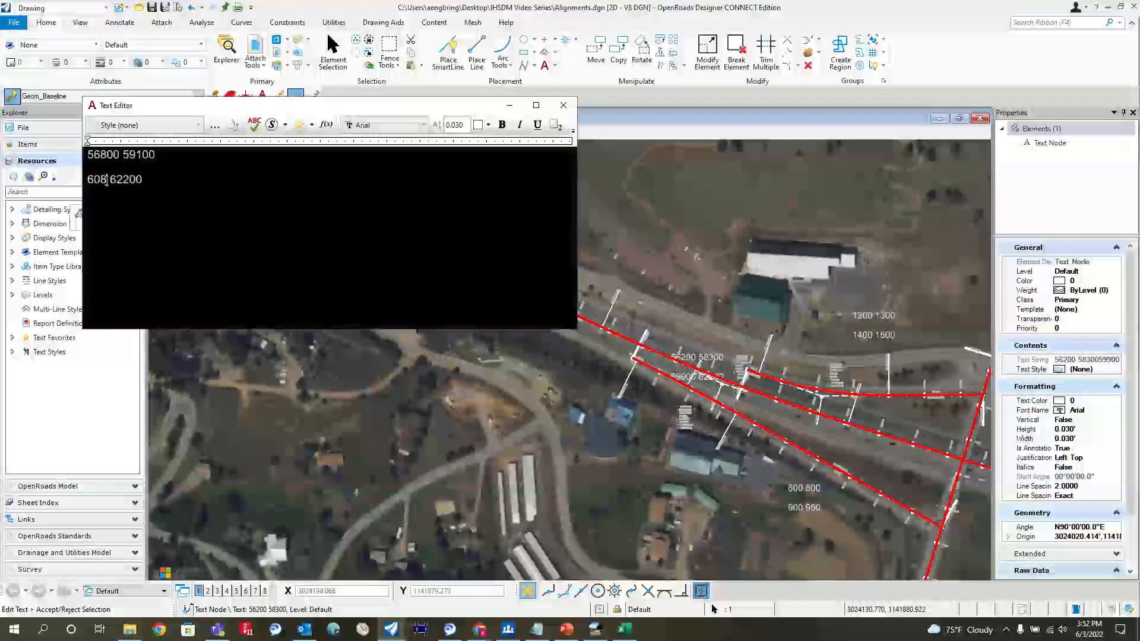
type("00")
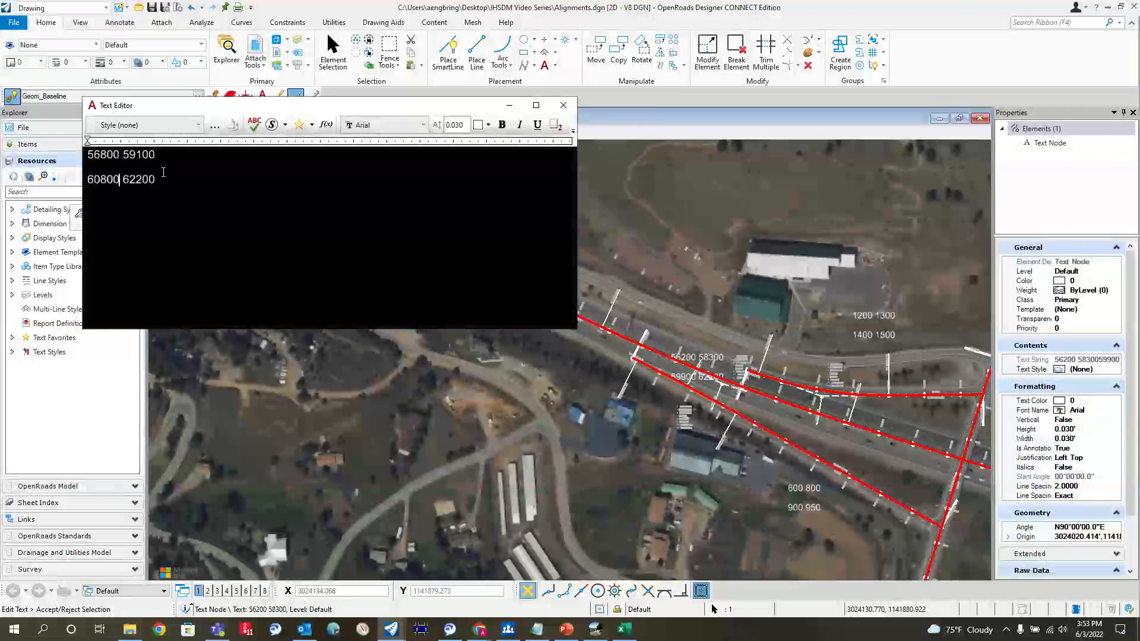
left_click_drag(163, 172, 124, 177)
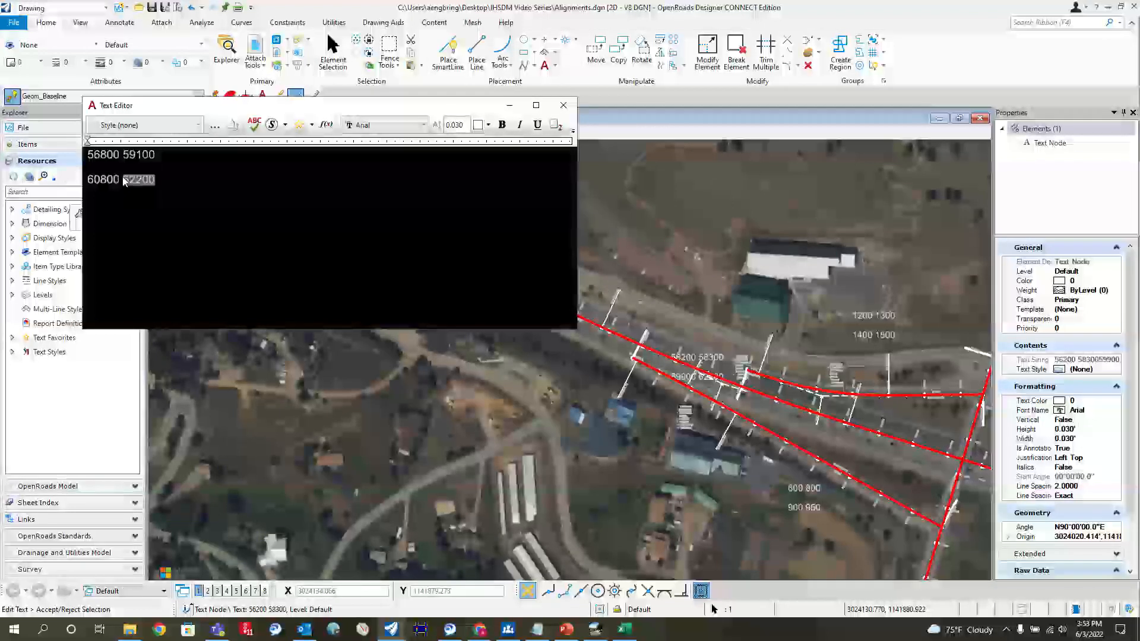
type("63150")
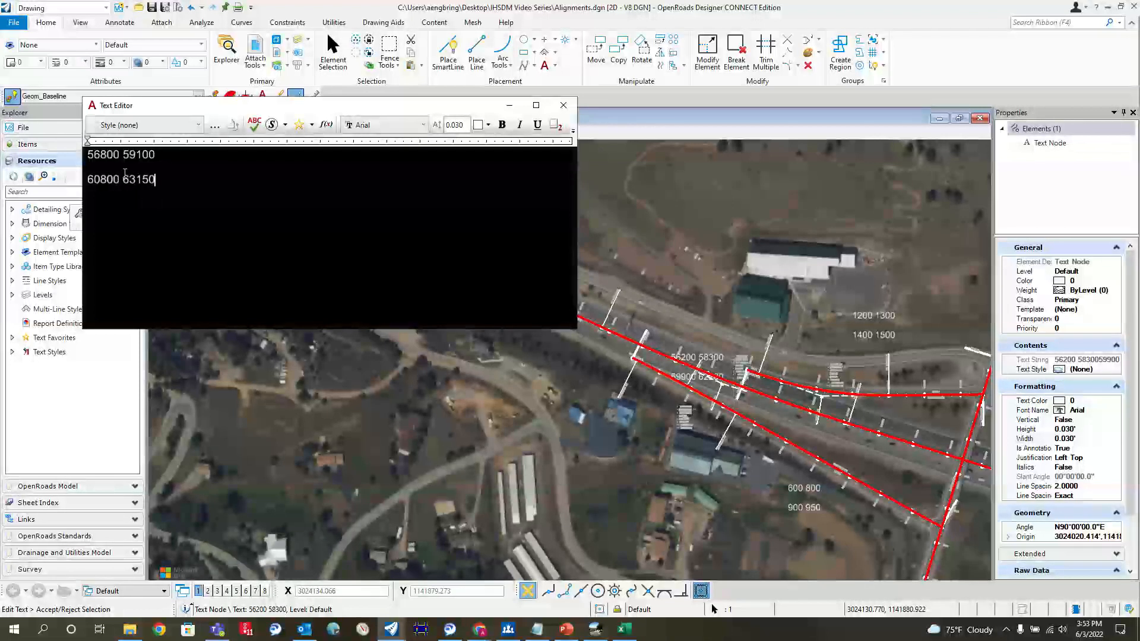
left_click(375, 290)
Step: Switch to the IHSDM-HSM Predictive Method window, maximize it and narrow the project tree area
scroll(375, 290, "down", 5)
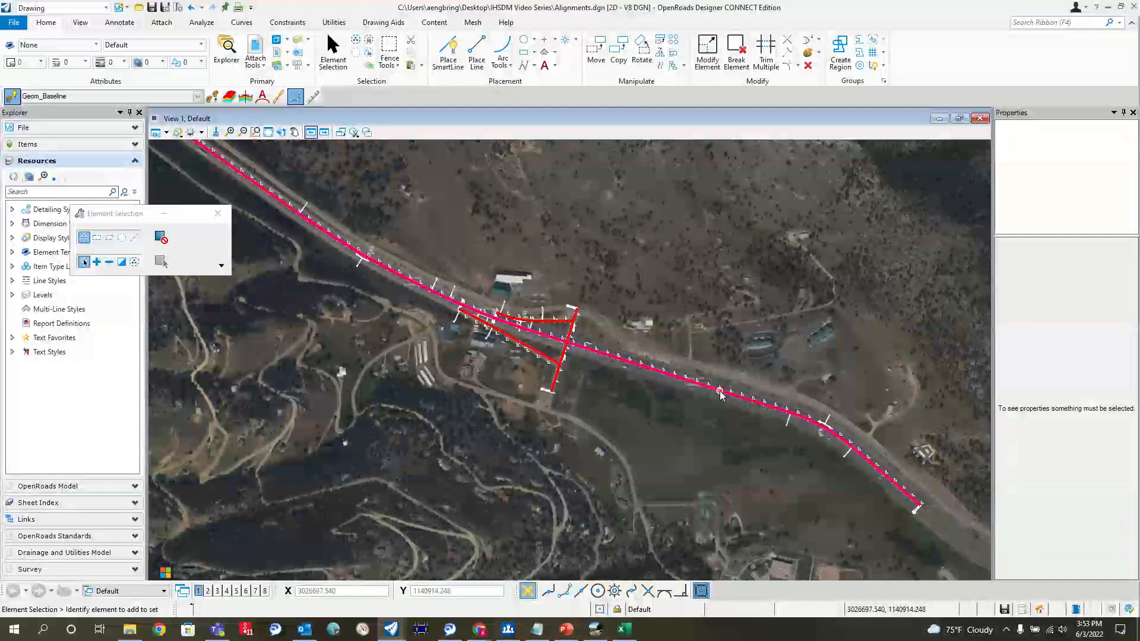
scroll(719, 392, "up", 2)
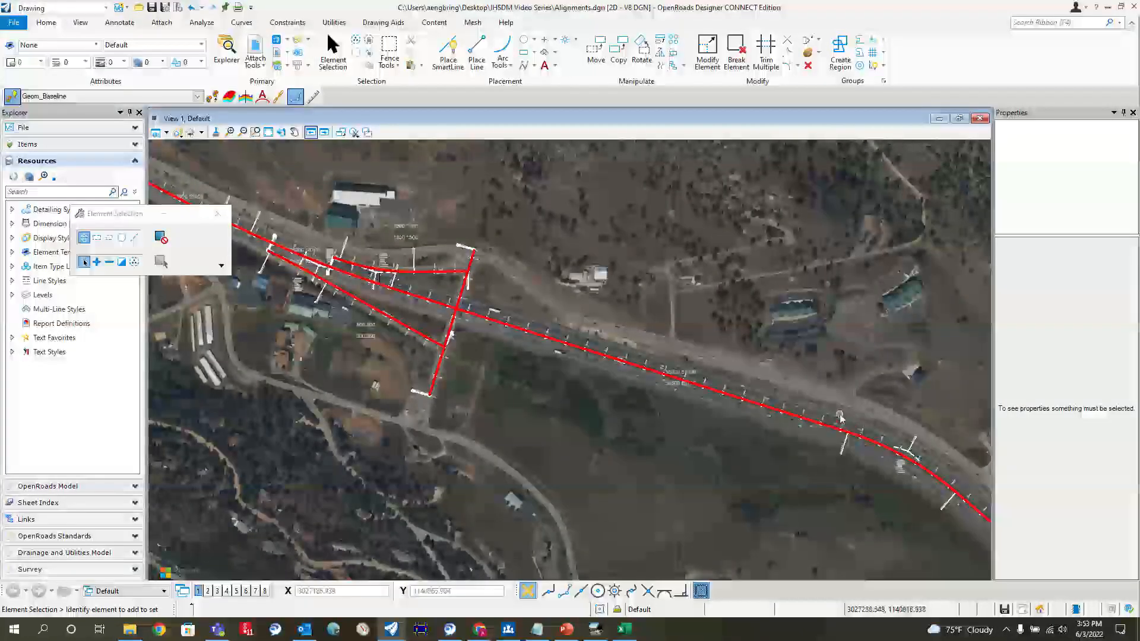
scroll(836, 406, "down", 2)
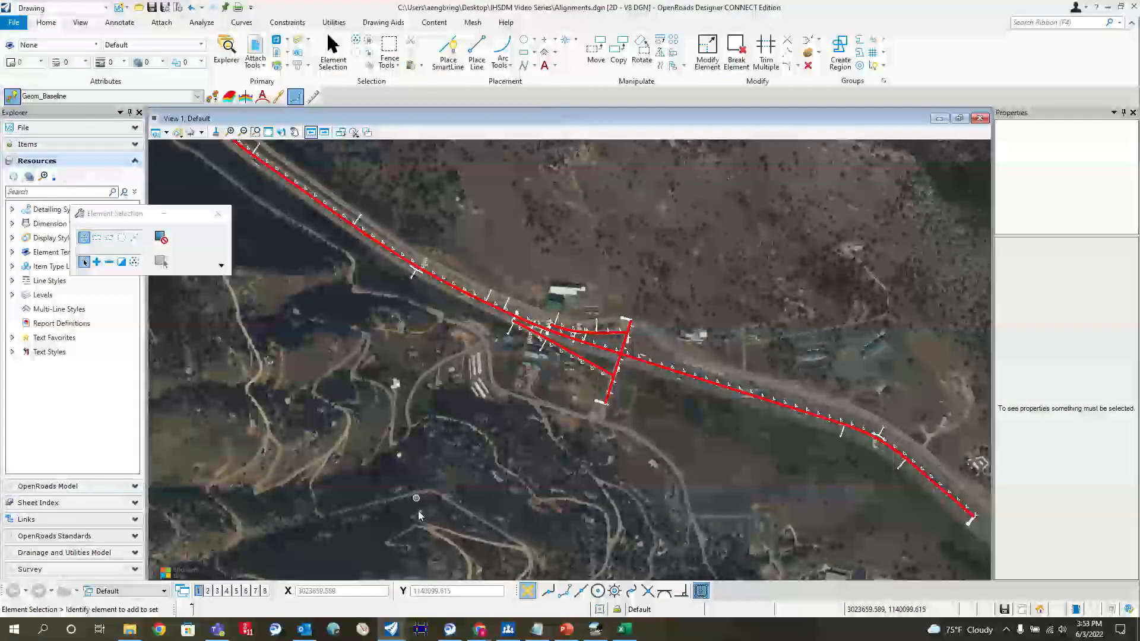
left_click(595, 629)
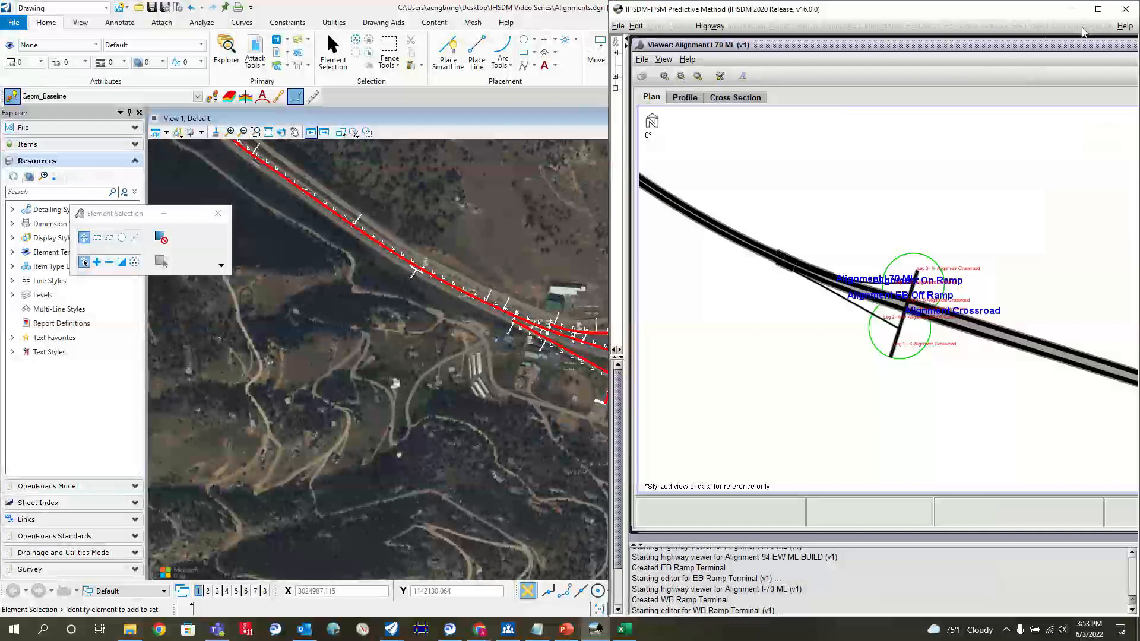
left_click(1098, 9)
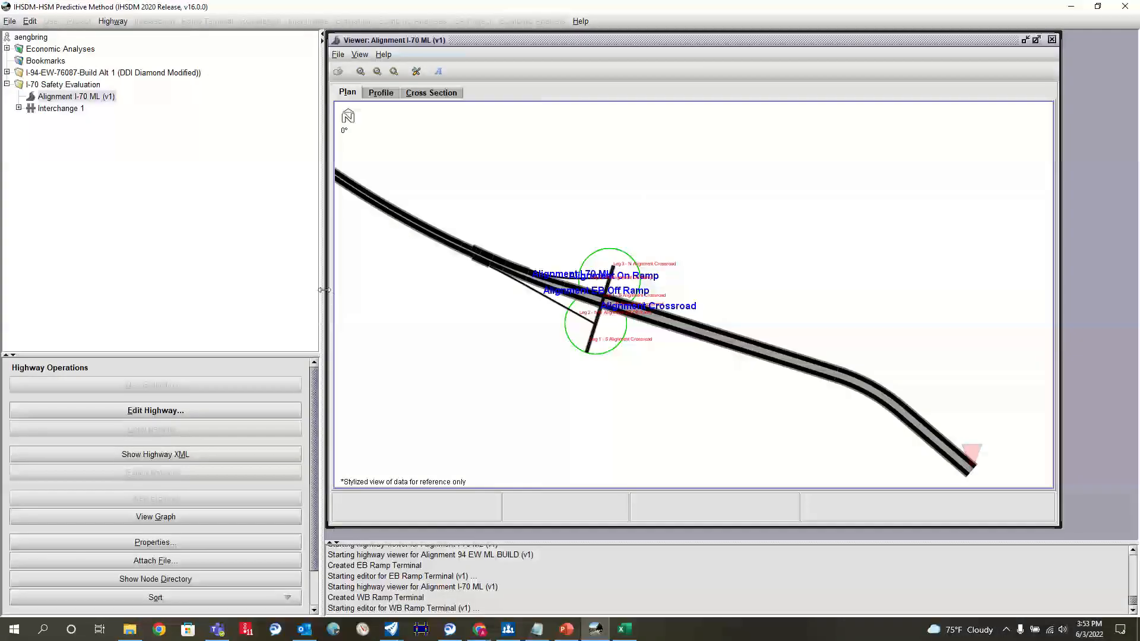
left_click_drag(321, 290, 290, 300)
Step: Open the Alignment I-70 ML highway for editing and display its Annual Average Daily Traffic element
left_click(63, 109)
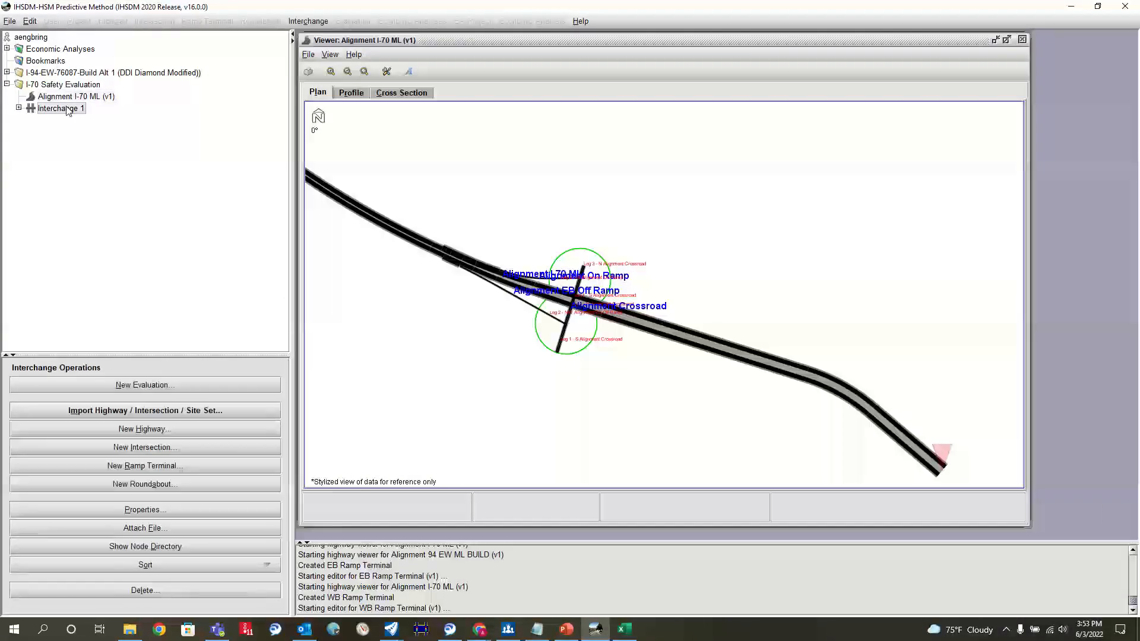
left_click(76, 97)
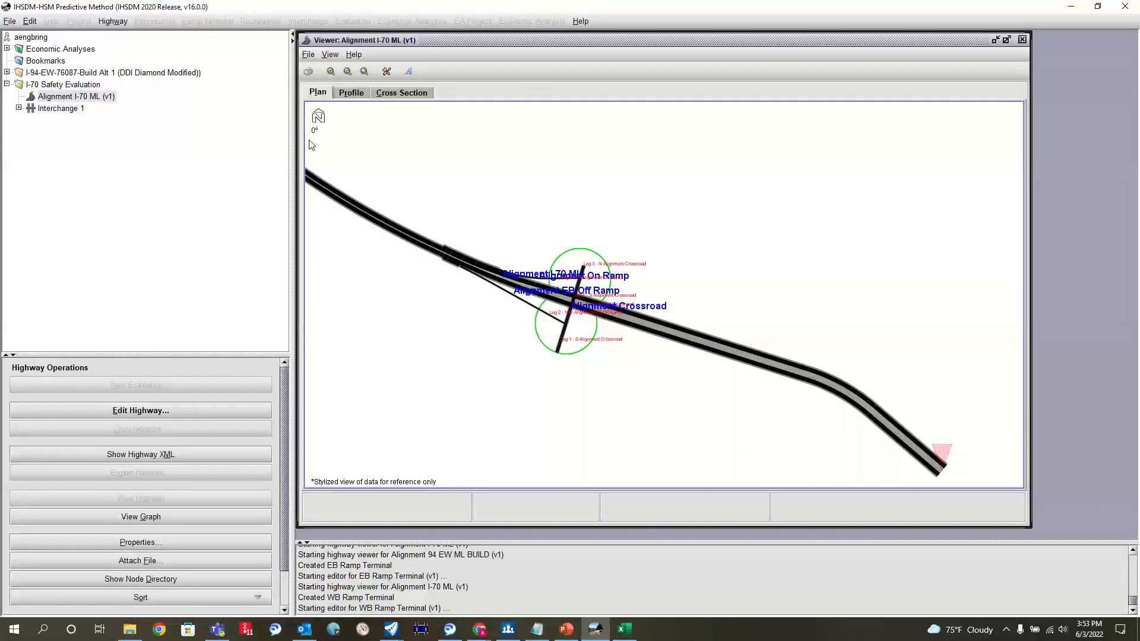
left_click(145, 412)
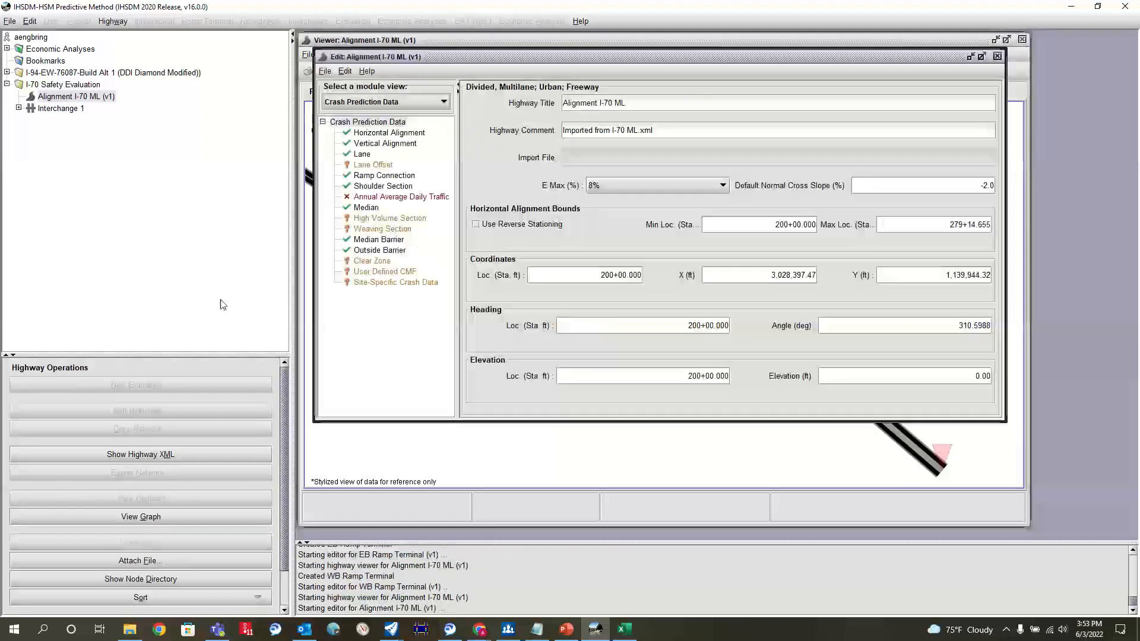
left_click(377, 197)
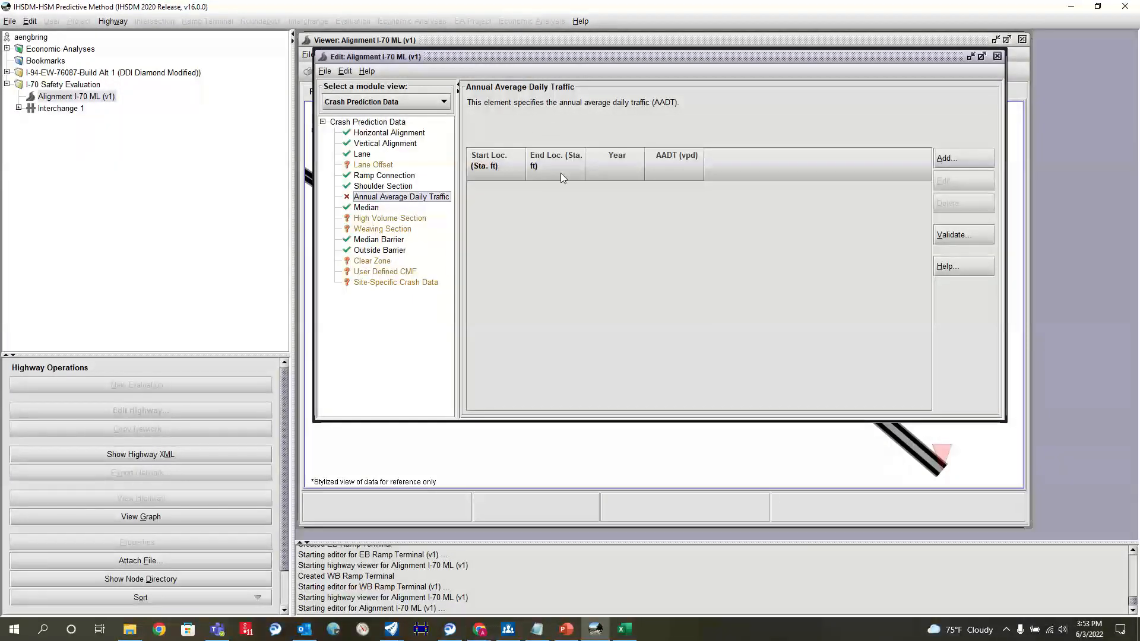
Step: Add an AADT element from the alignment start to station 240+00 for year 2022 with a placeholder AADT of 1
left_click(974, 157)
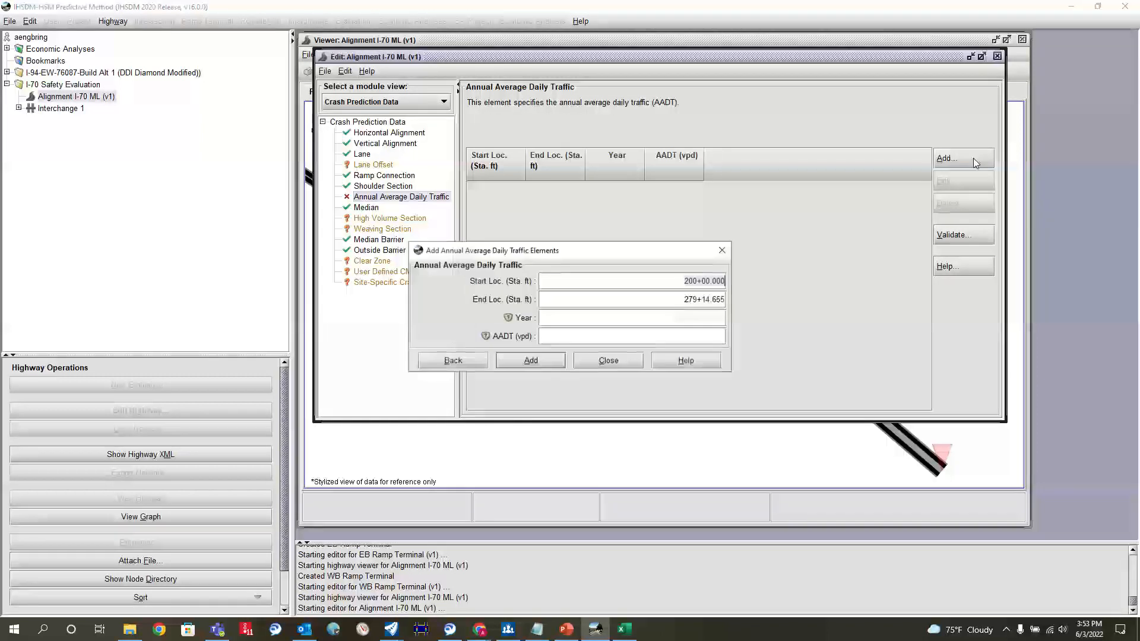
left_click(625, 630)
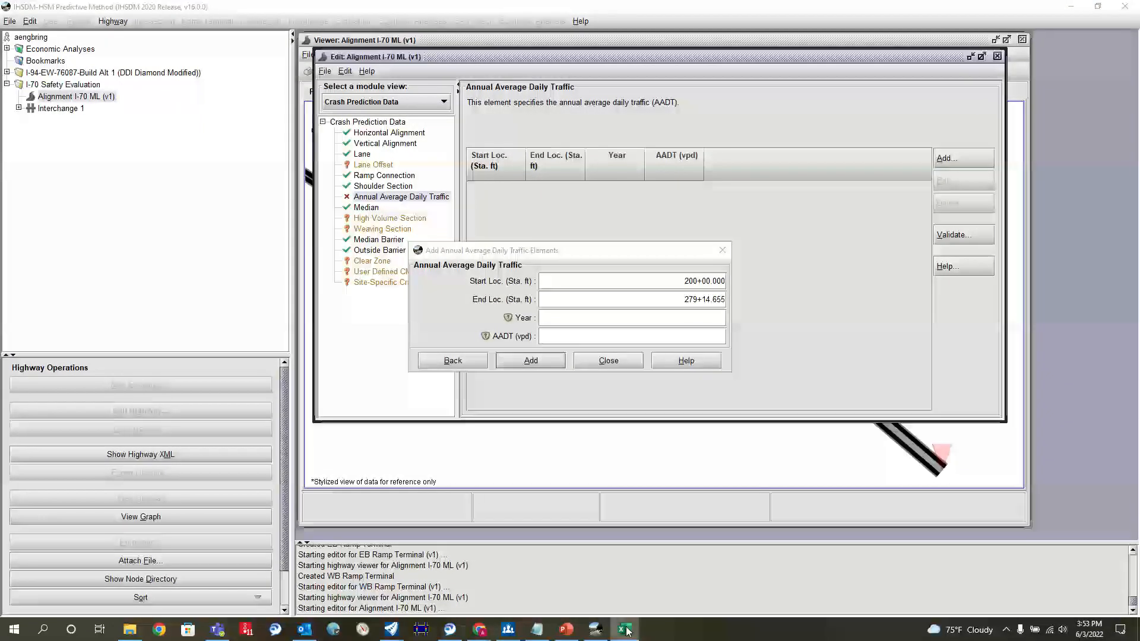
left_click(670, 299)
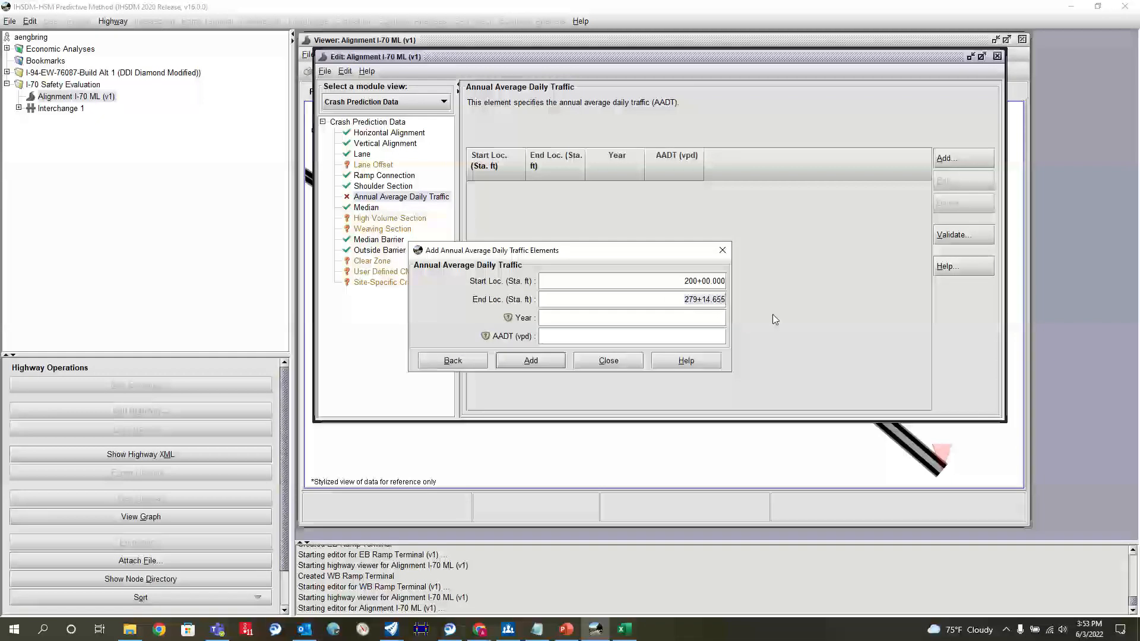
type("240+00")
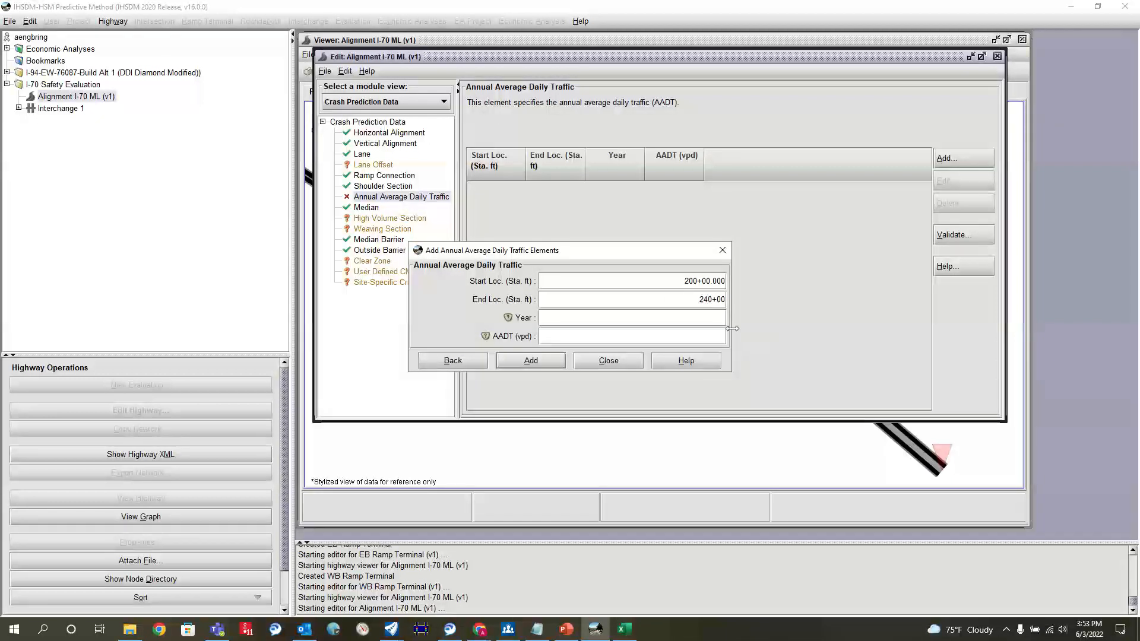
left_click(702, 319)
type("2022")
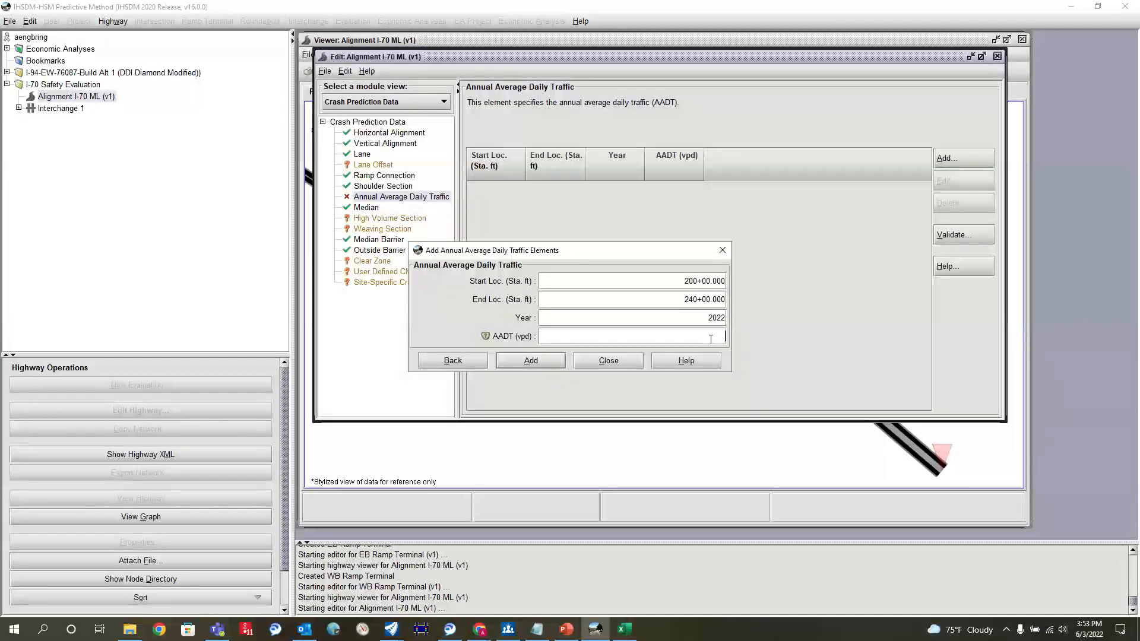
type("1")
left_click(525, 361)
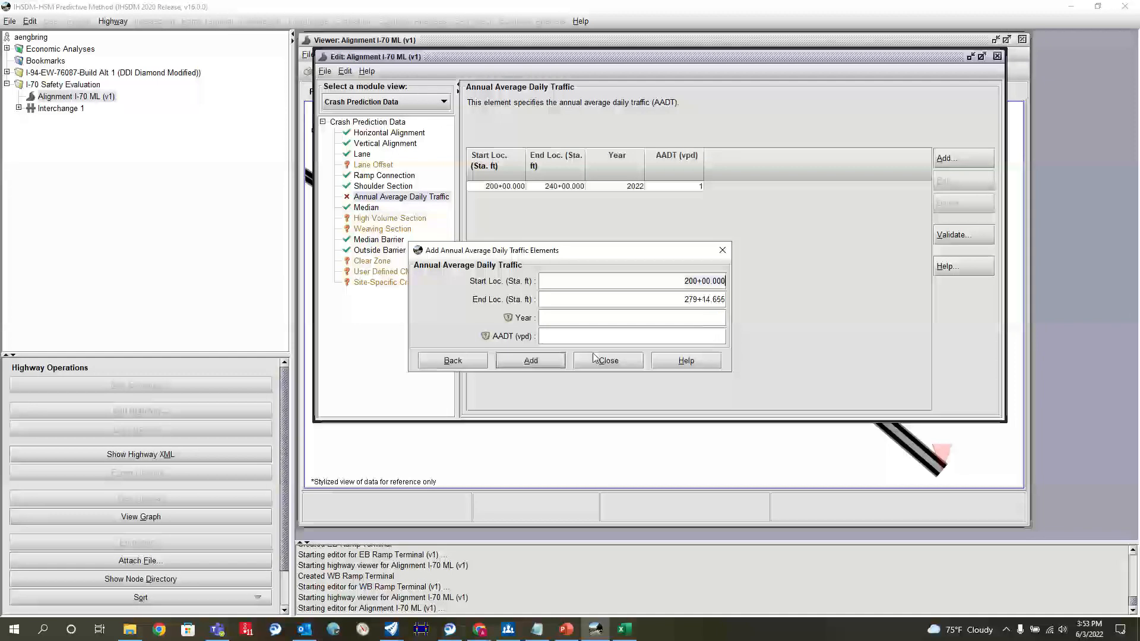
left_click(609, 360)
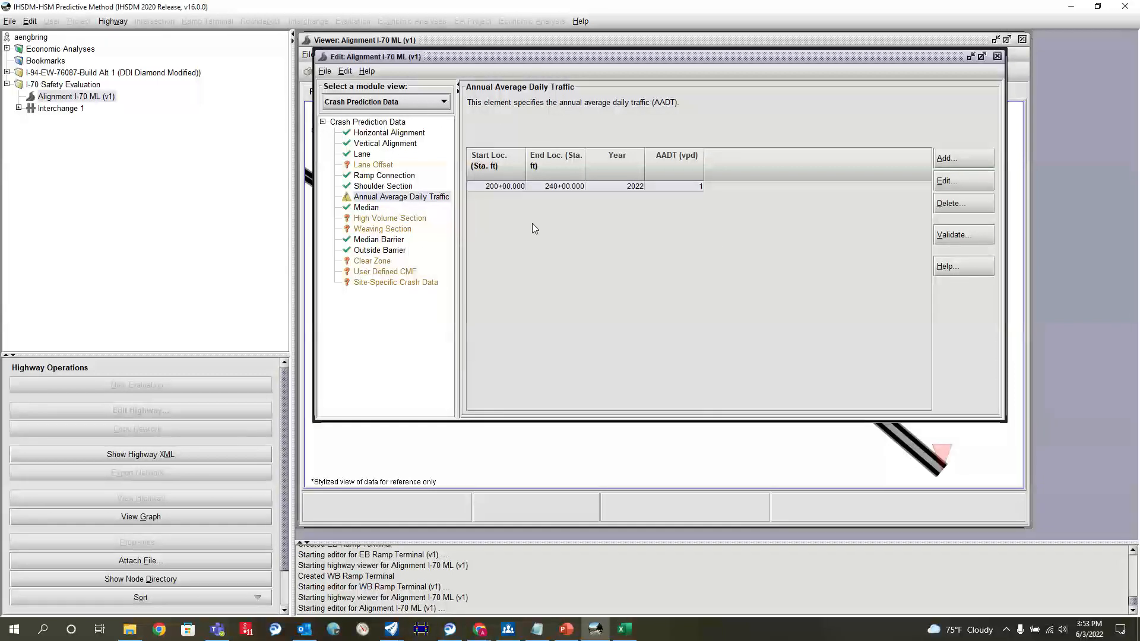
Step: Add an AADT element from station 240+00 to 243+15 for year 2020 with a placeholder AADT of 1
left_click(962, 160)
type("240+00")
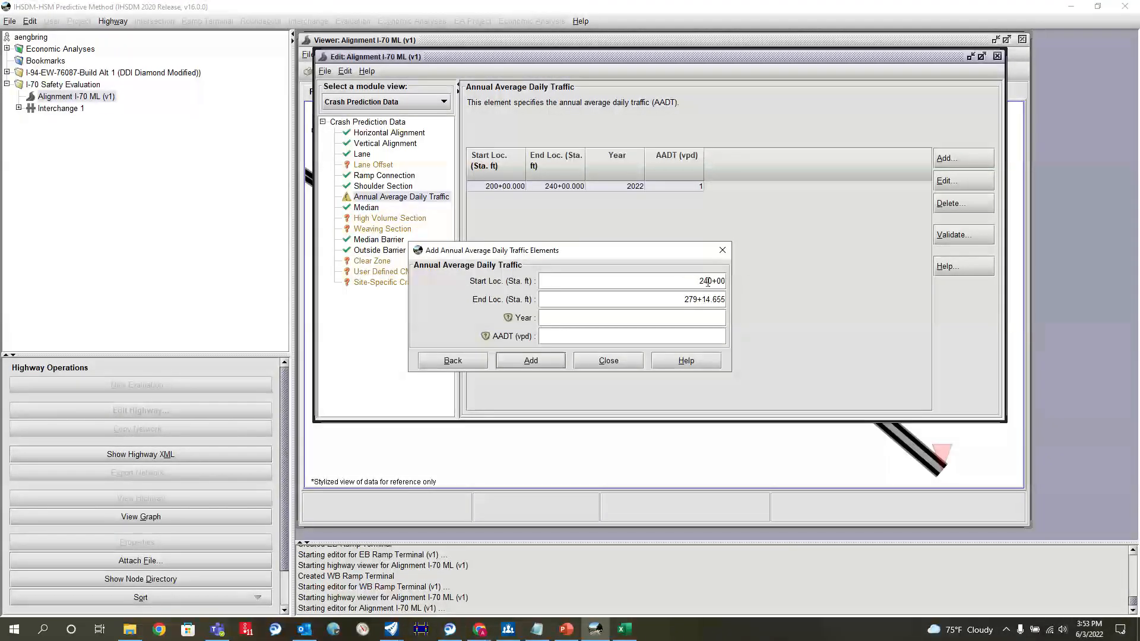
key("Tab")
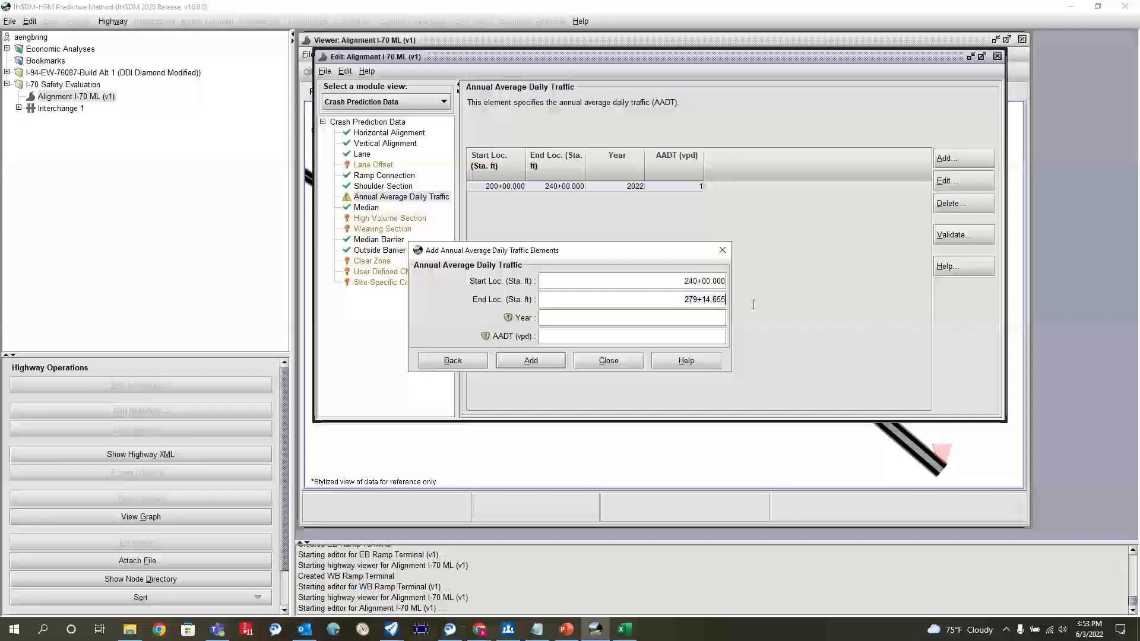
type("243+15")
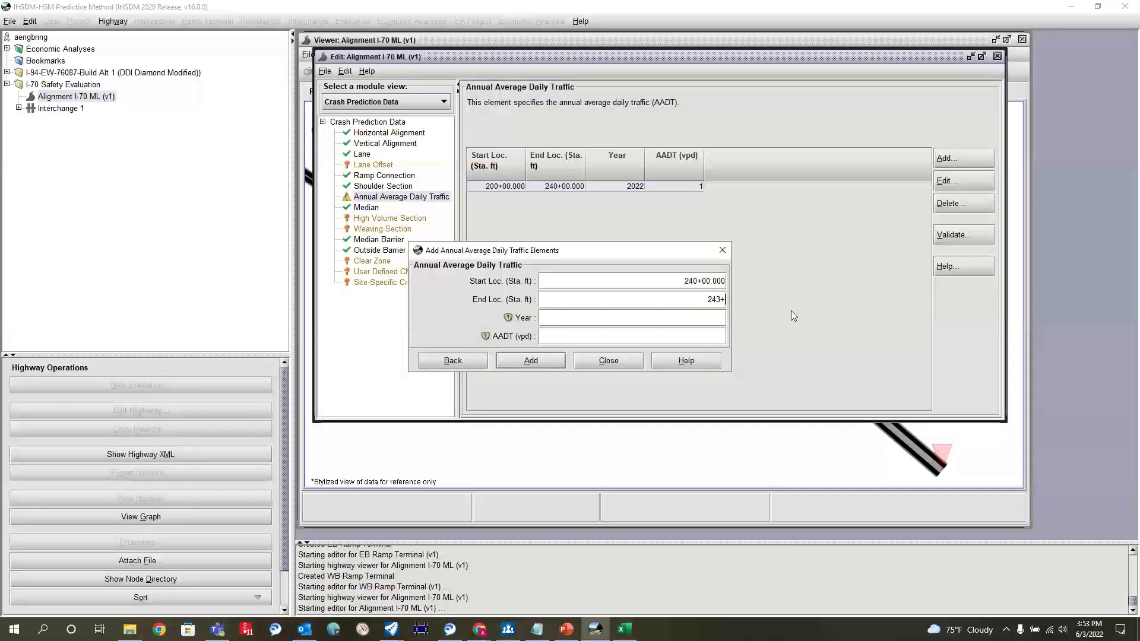
left_click(717, 322)
type("2020")
left_click(683, 339)
type("1")
left_click(560, 361)
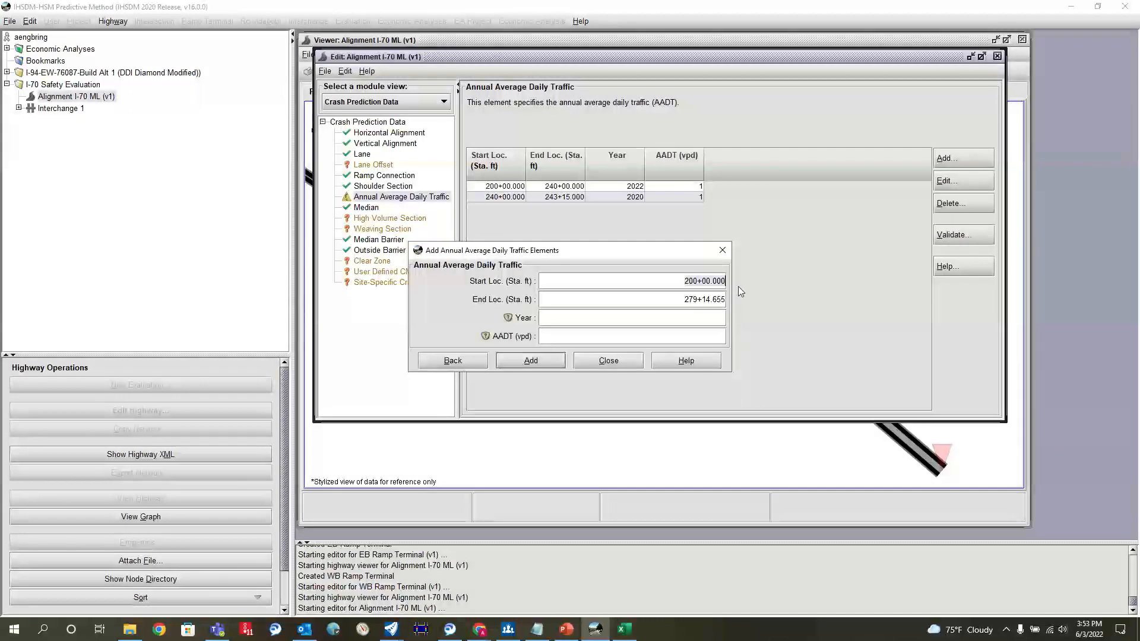
Step: Add an AADT element from station 243+15 to the alignment end for year 2022 with AADT 1, and finish adding elements
type("243+15")
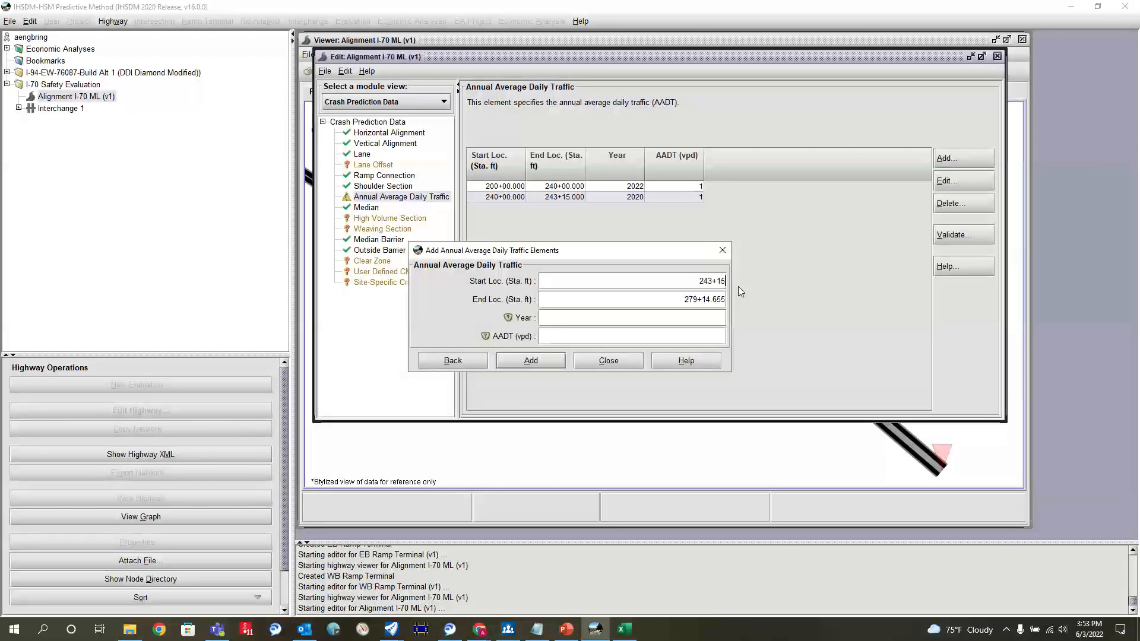
left_click(692, 318)
type("2020")
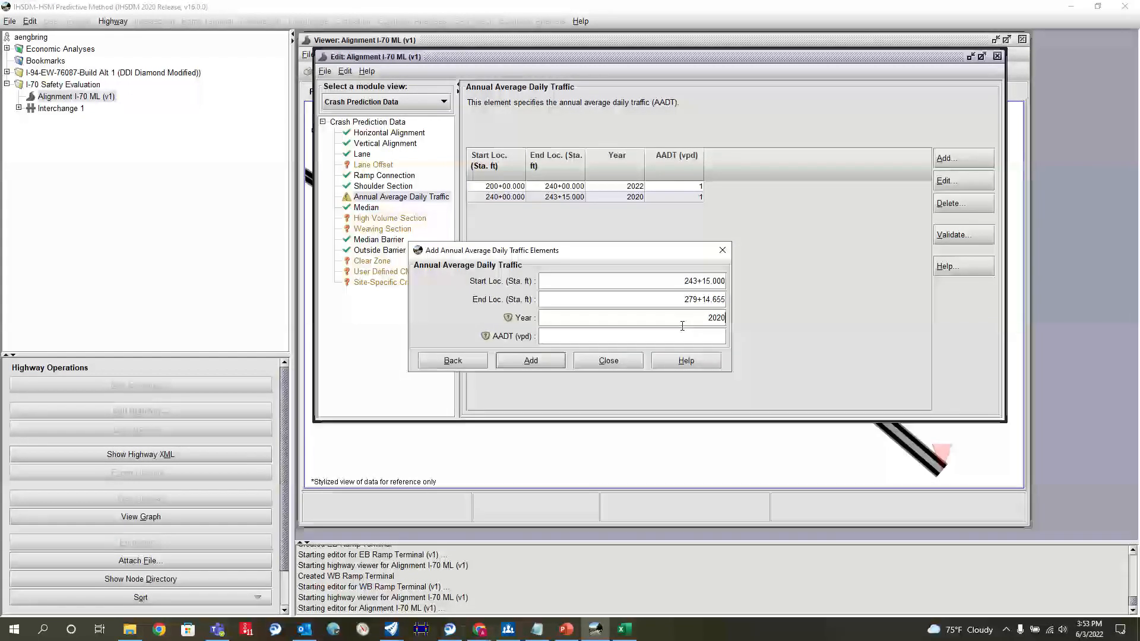
type("2")
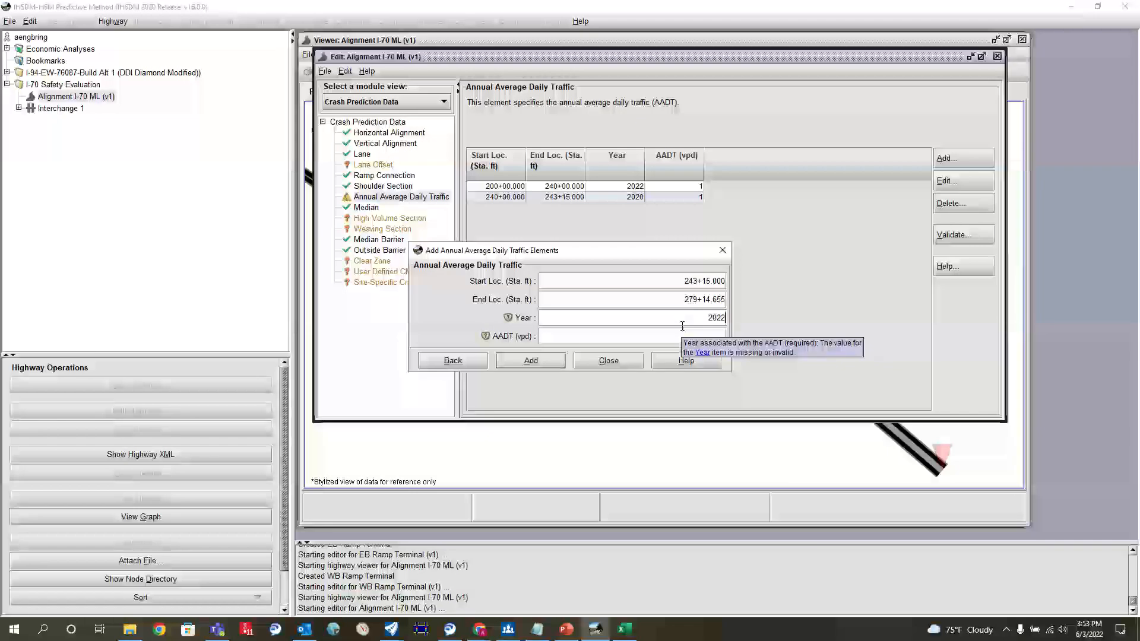
left_click(634, 332)
type("1")
left_click(531, 361)
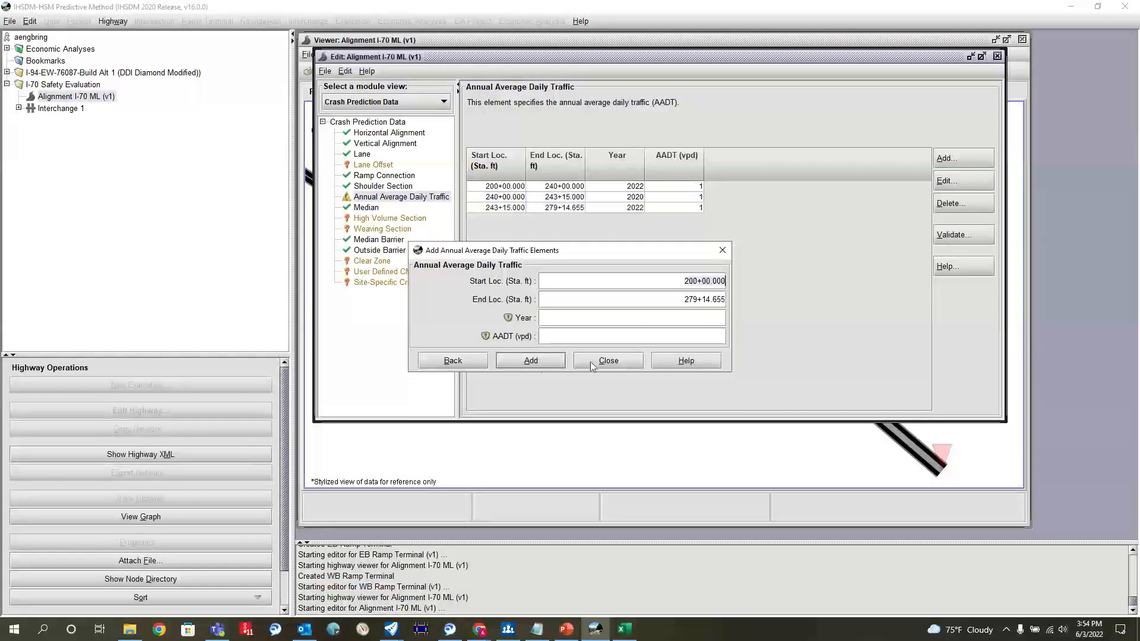
left_click(609, 361)
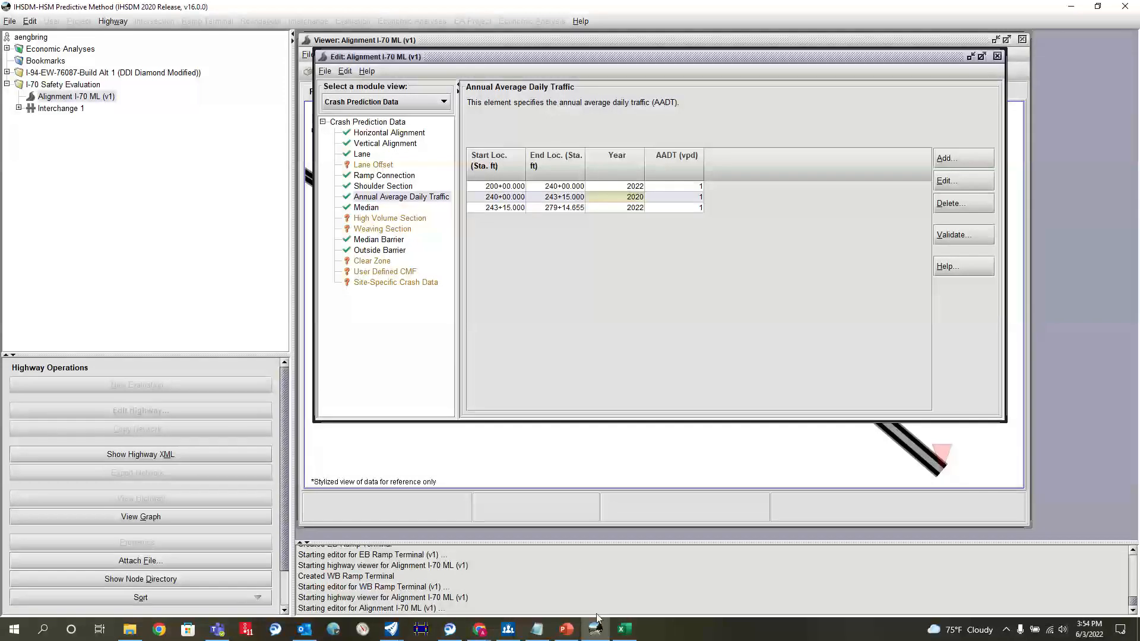
Step: Switch to the OpenRoads Designer alignment drawing, place it side by side with IHSDM, and bring the mainline's eastern part into view
left_click(624, 630)
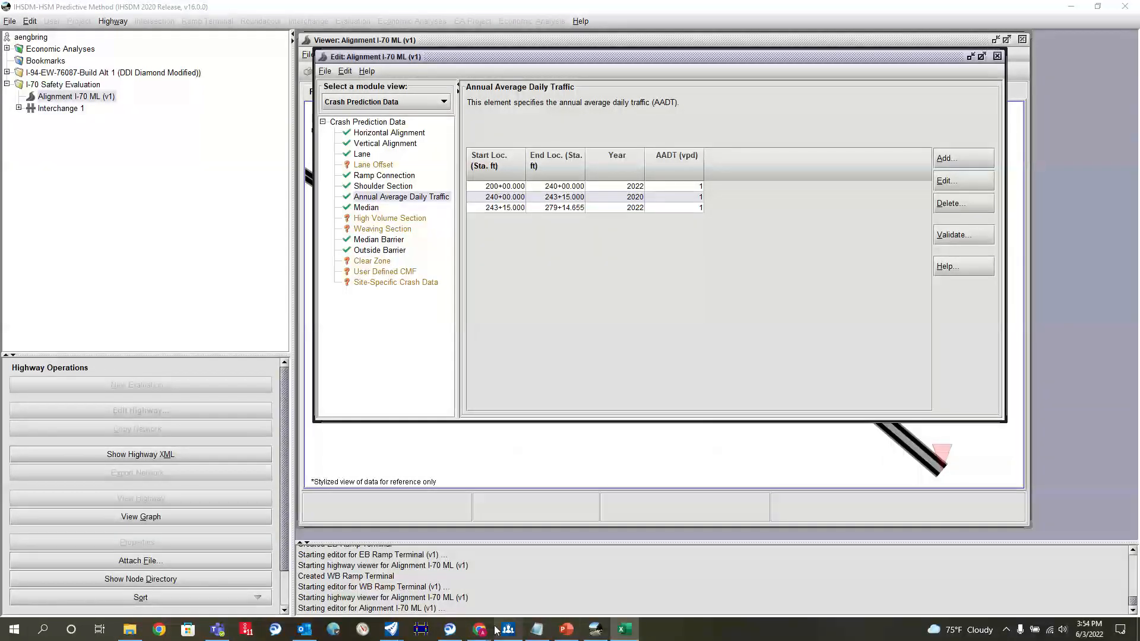
mouse_move(391, 630)
left_click(314, 595)
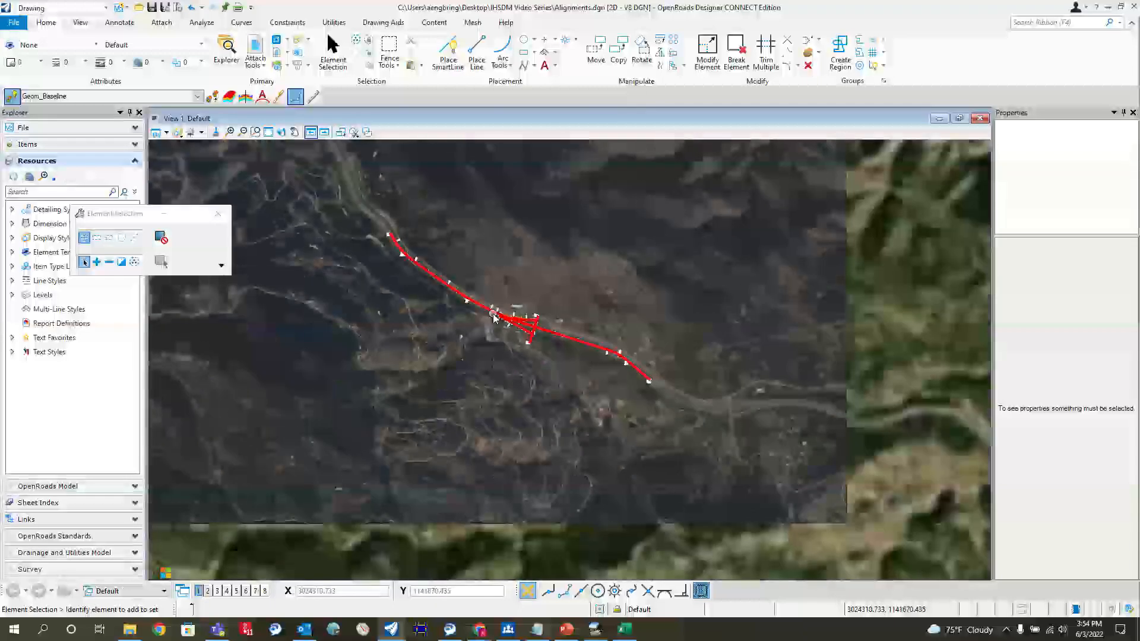
scroll(624, 380, "up", 3)
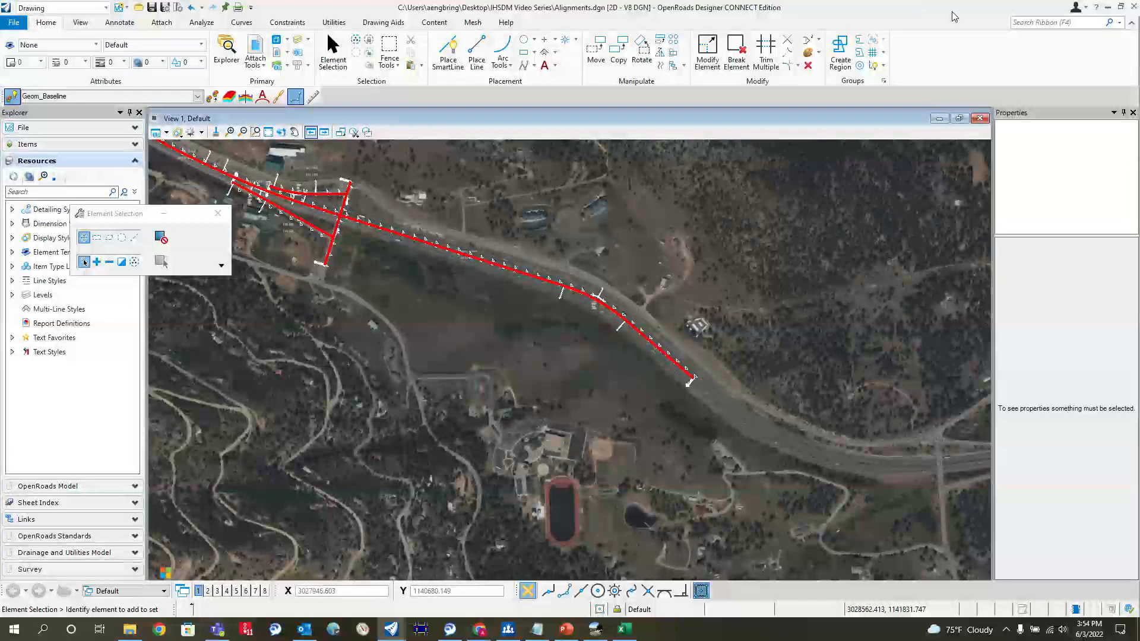
key("super+Left")
left_click(940, 141)
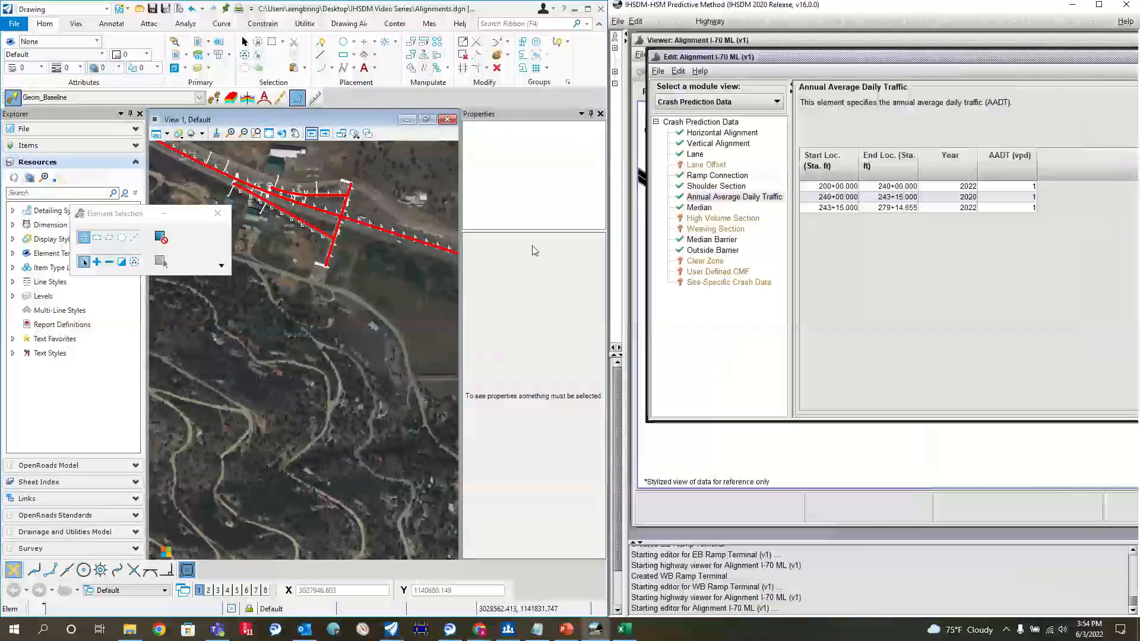
scroll(325, 281, "up", 4)
scroll(324, 281, "down", 3)
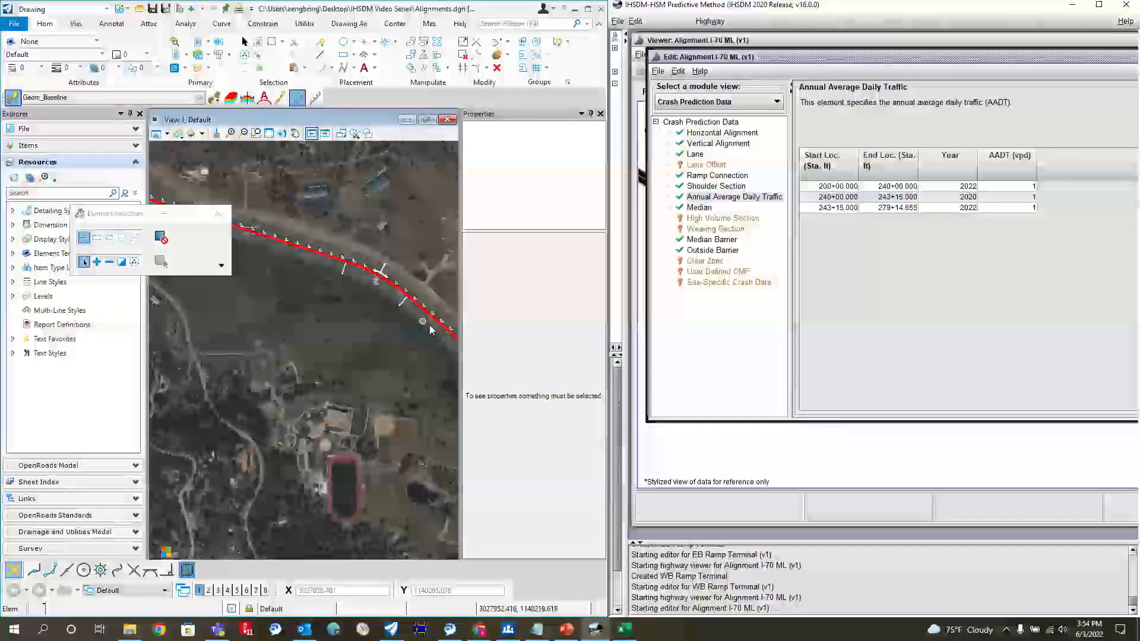
Step: Locate the mainline volume labels nearest the alignment start and set the 200+00 to 240+00 segment's 2022 AADT to 55000
scroll(340, 318, "up", 2)
scroll(416, 330, "down", 3)
scroll(262, 242, "up", 3)
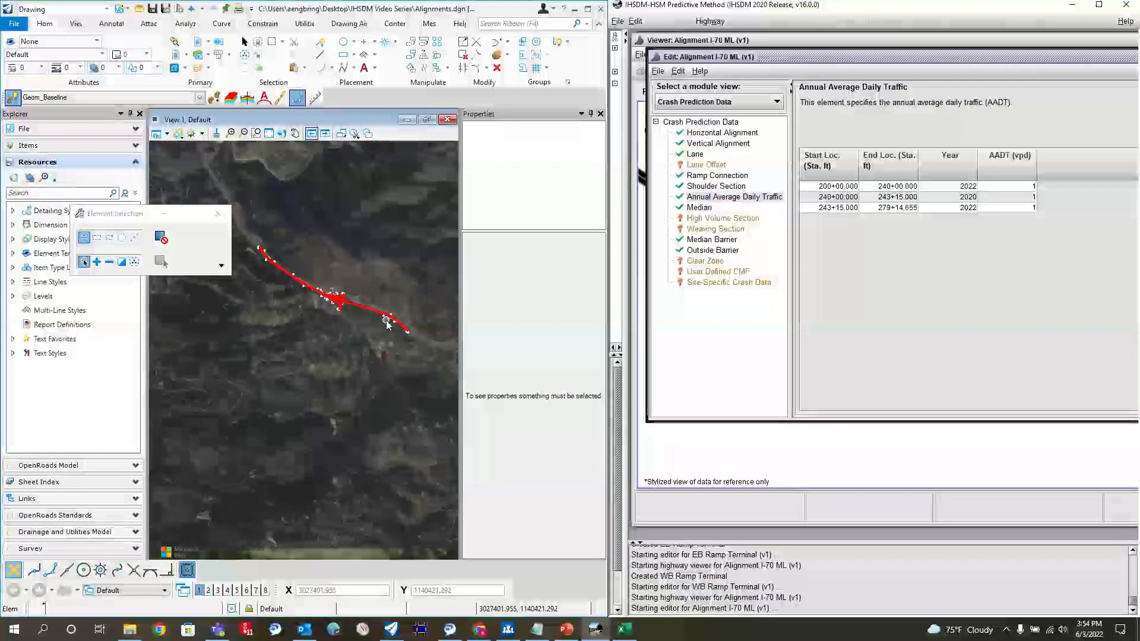
scroll(262, 242, "up", 2)
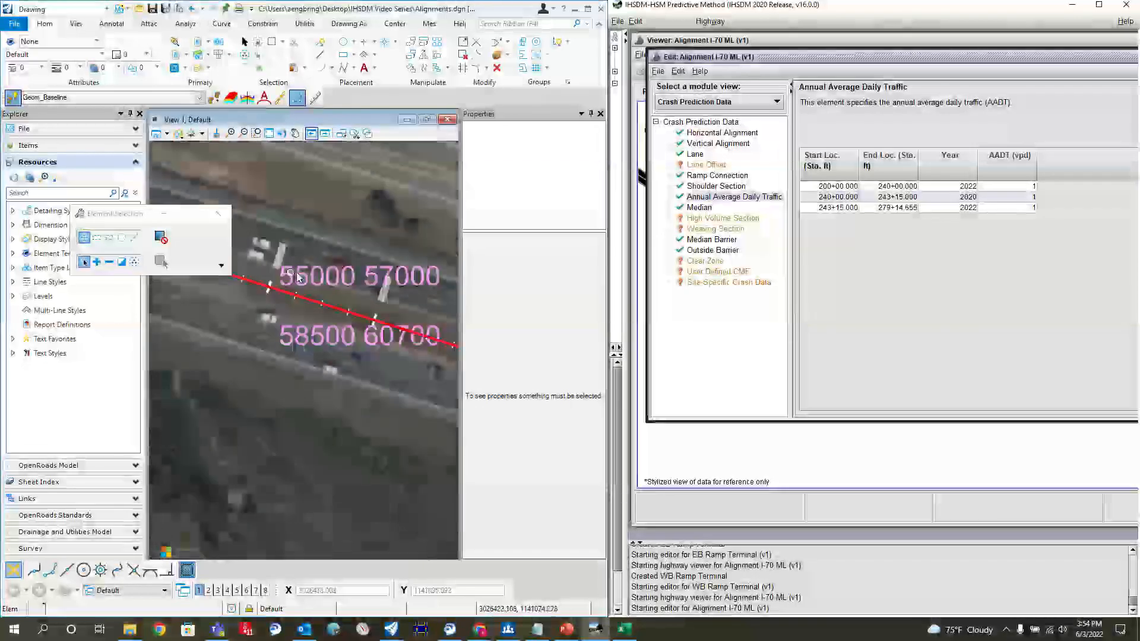
left_click(1000, 186)
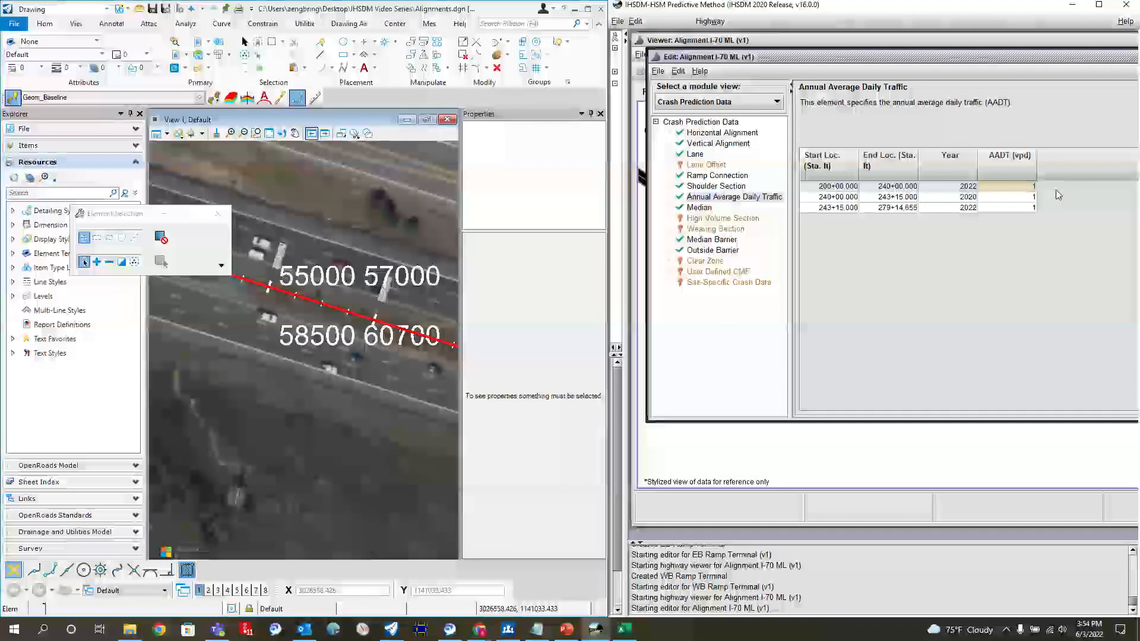
type("55000")
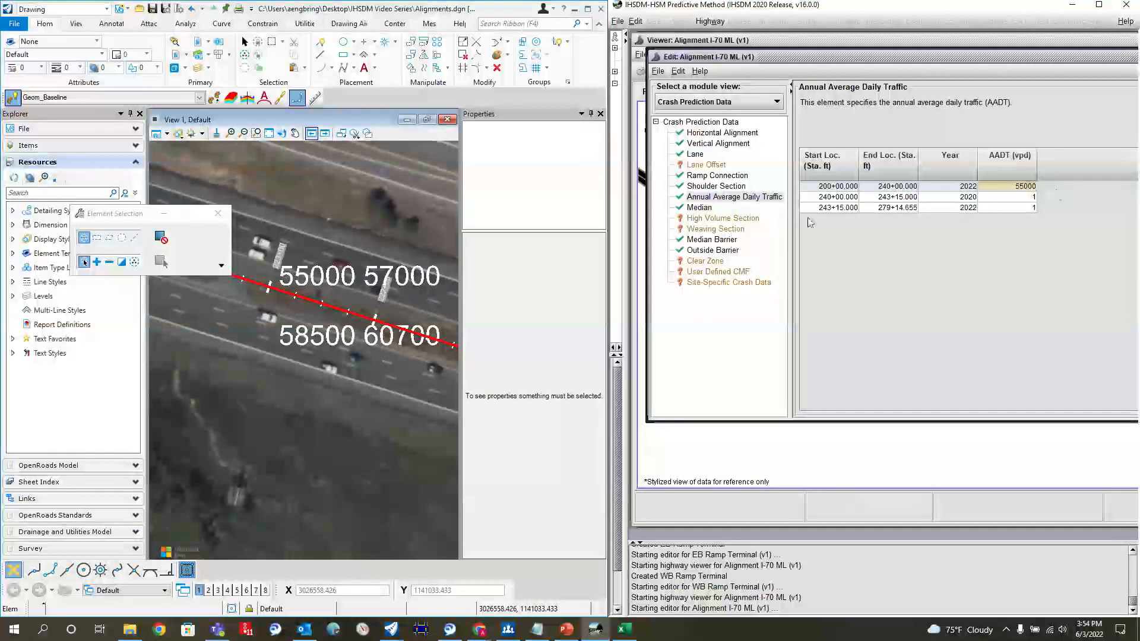
Step: Find the volume labels for the middle mainline segment and set the 240+00 to 243+15 segment's AADT to 56200
scroll(298, 276, "down", 5)
scroll(298, 277, "up", 3)
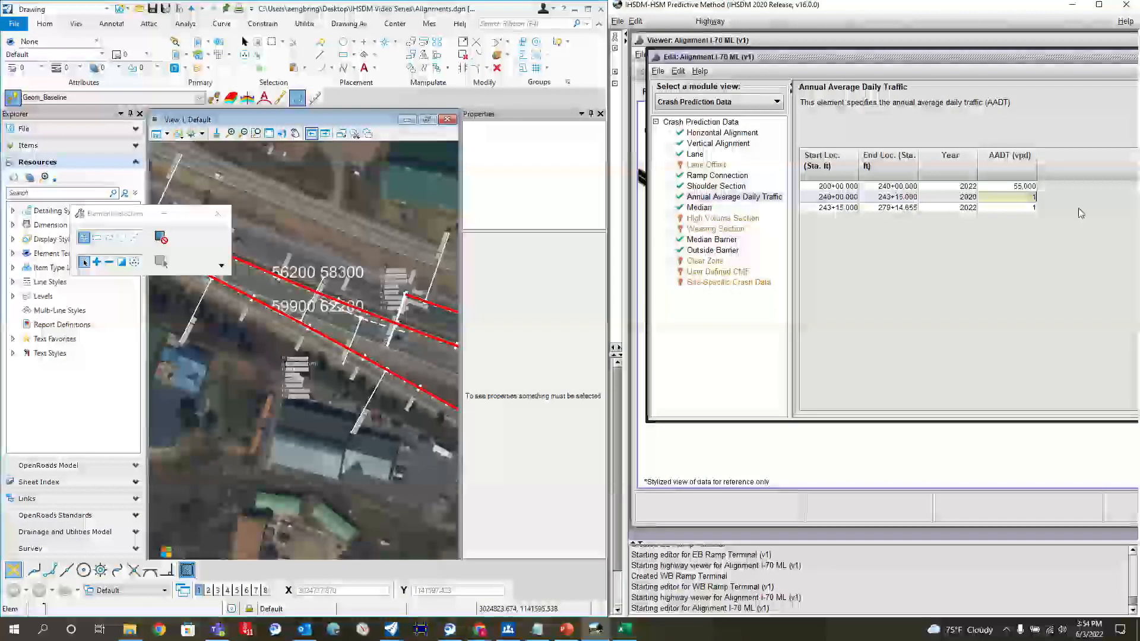
type("56200")
Step: Set the AADT from station 243+15 to the alignment end to 56800, and correct the 240+00 to 243+15 row's year to 2022
scroll(380, 312, "down", 5)
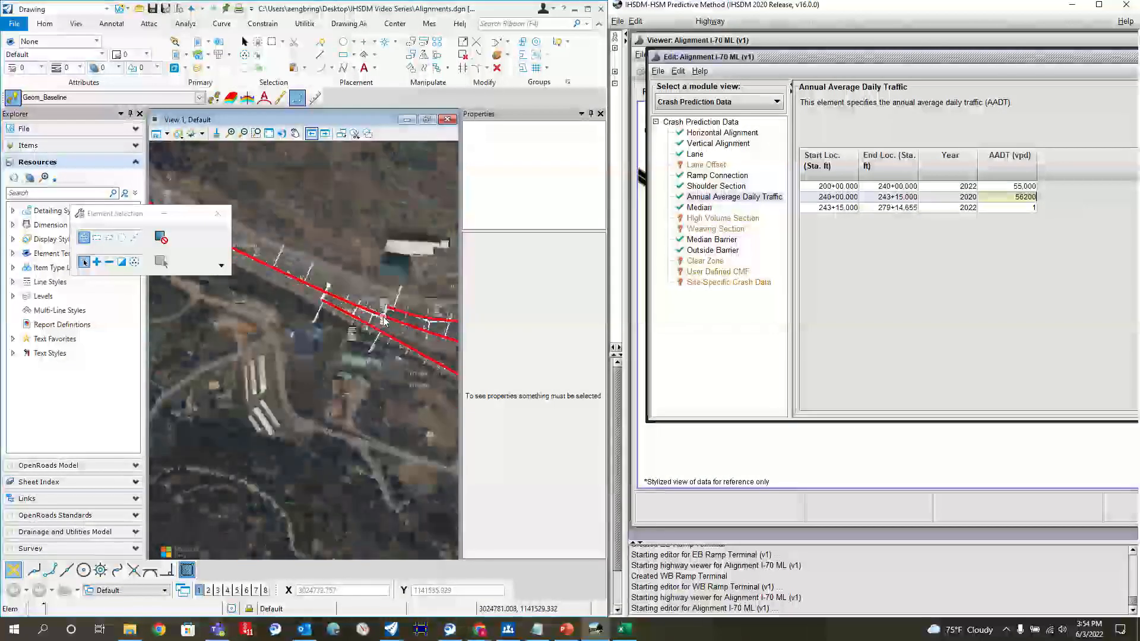
scroll(352, 289, "up", 4)
scroll(389, 311, "up", 2)
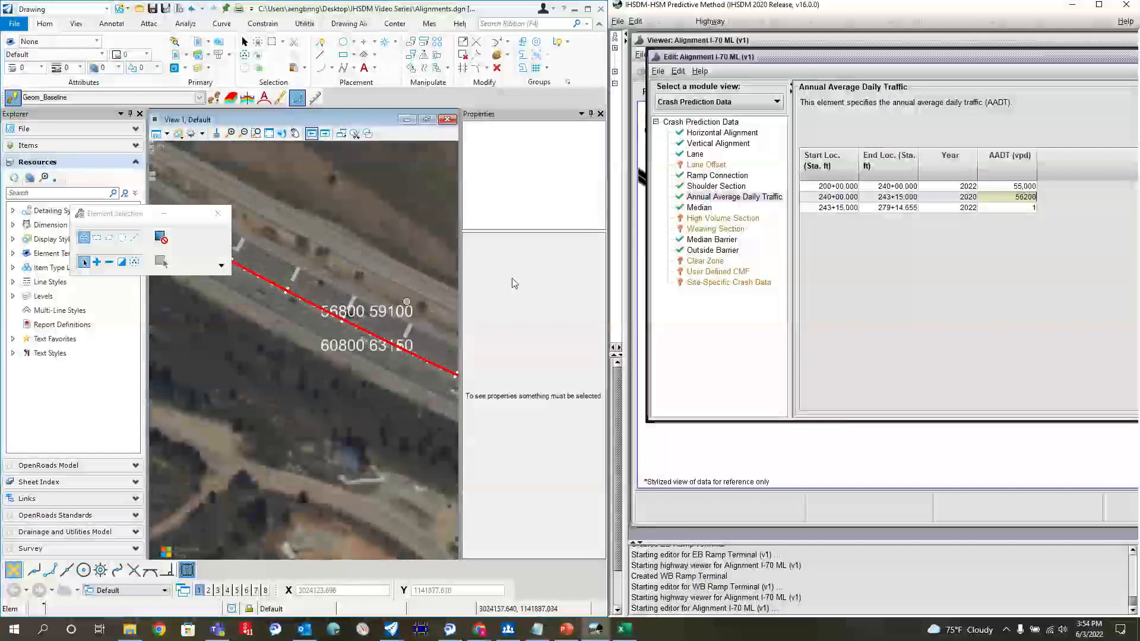
left_click(1009, 206)
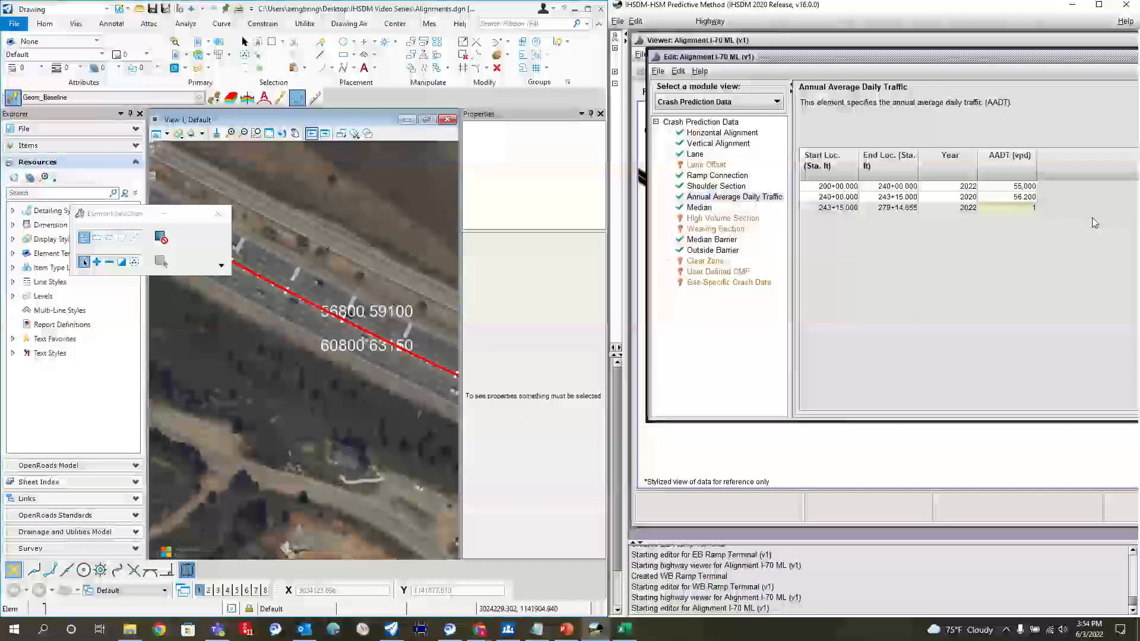
type("56800")
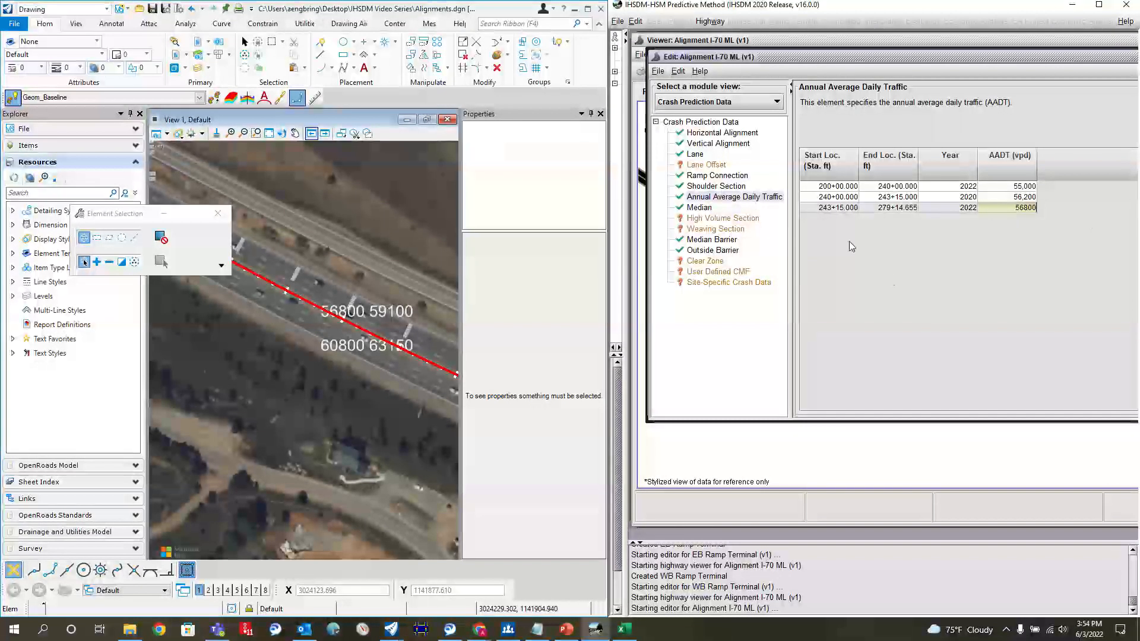
left_click(978, 196)
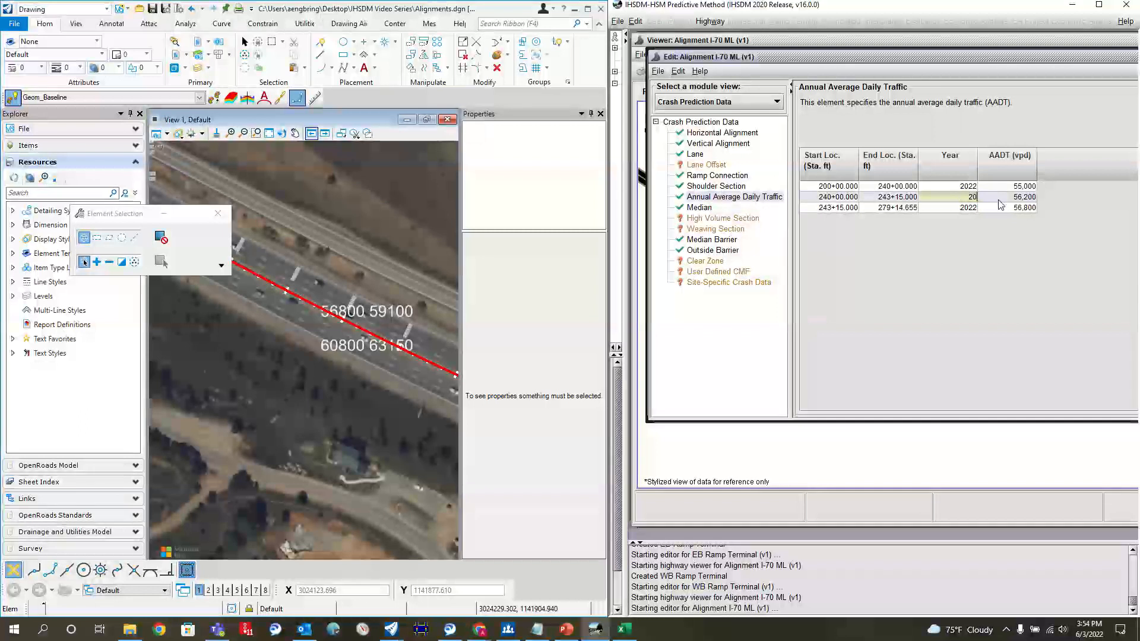
type("22")
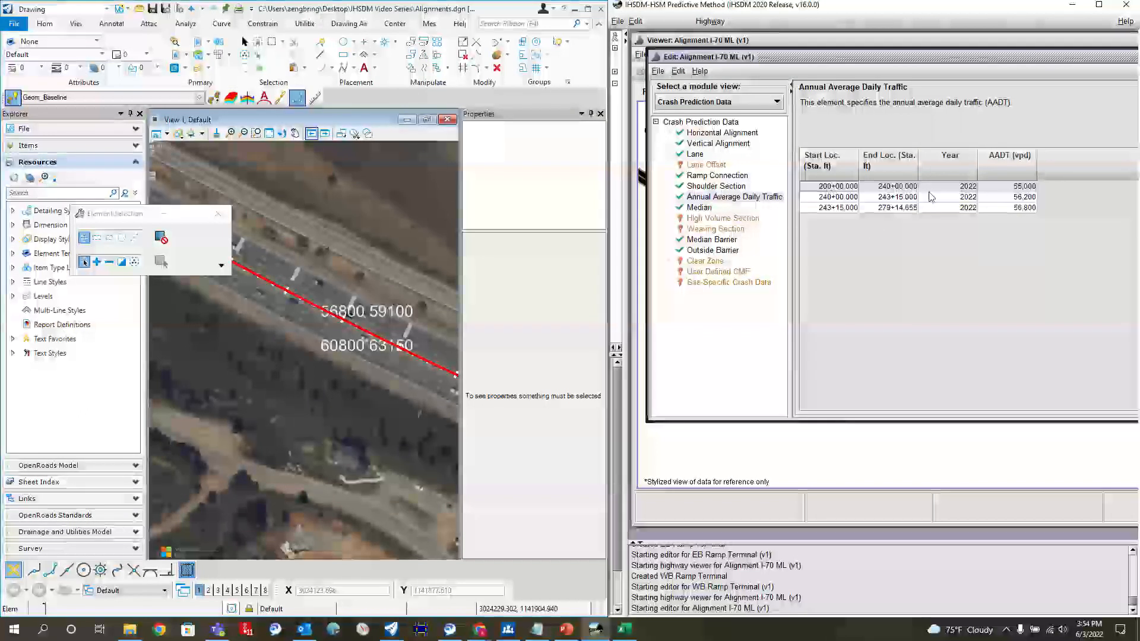
Step: Duplicate the three 2022 AADT rows and set the year of the copies to 2025
left_click(834, 207)
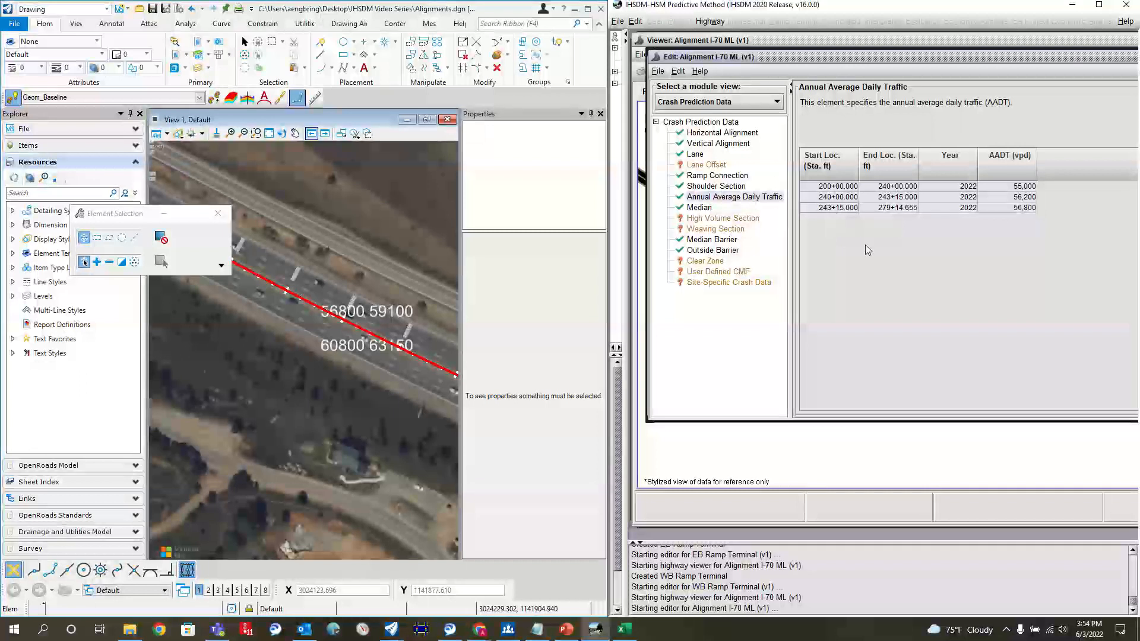
type("200+00.000\t240+00.000\t2022\t55,000 240+00.000\t243+15.000\t2022\t56,200 243+15.000\t279+14.655\t2022\t56,800")
double_click(961, 218)
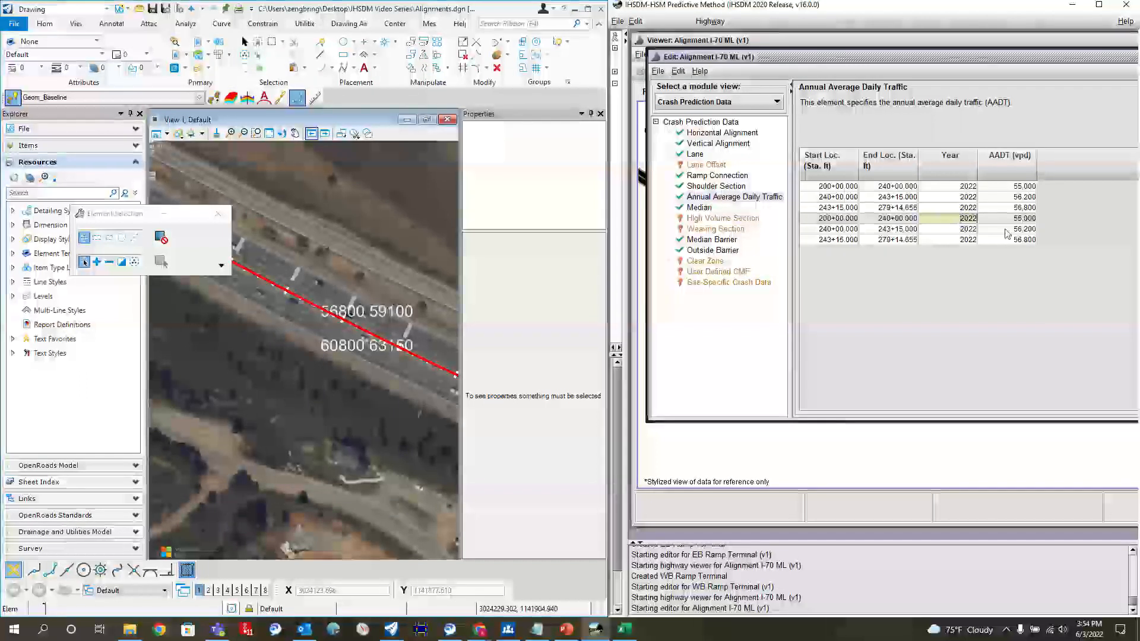
type("2025")
double_click(958, 231)
type("20")
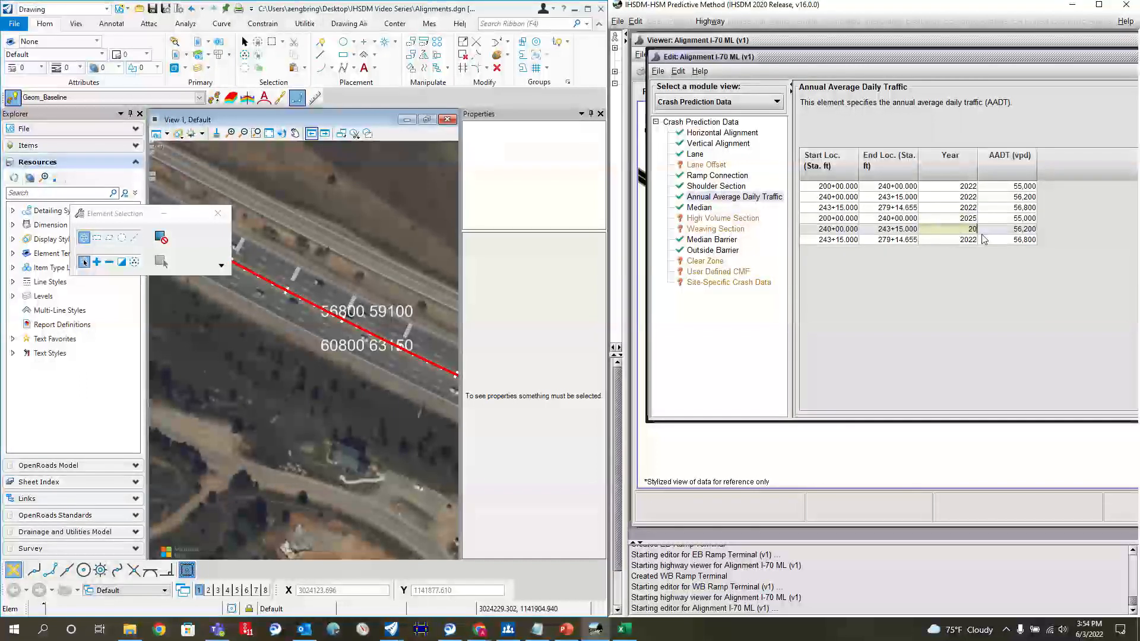
type("25")
double_click(954, 239)
type("20")
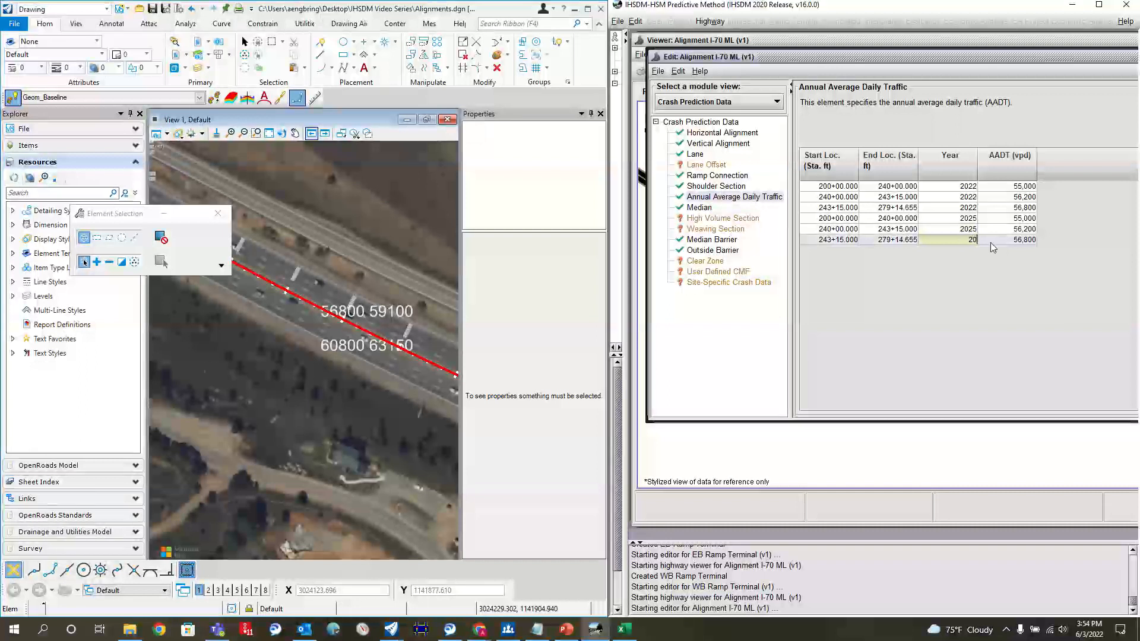
type("25")
Step: Set the AADT of all three 2025 rows to a placeholder value of 1
left_click(1019, 218)
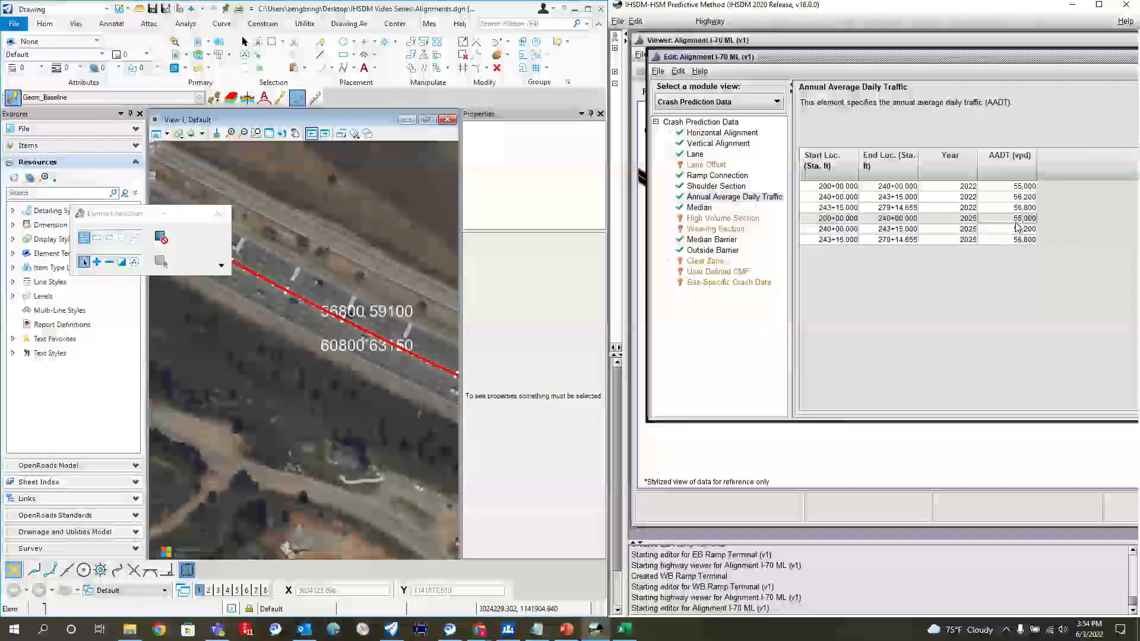
type("1")
left_click(1025, 230)
type("1")
left_click(1024, 241)
type("1")
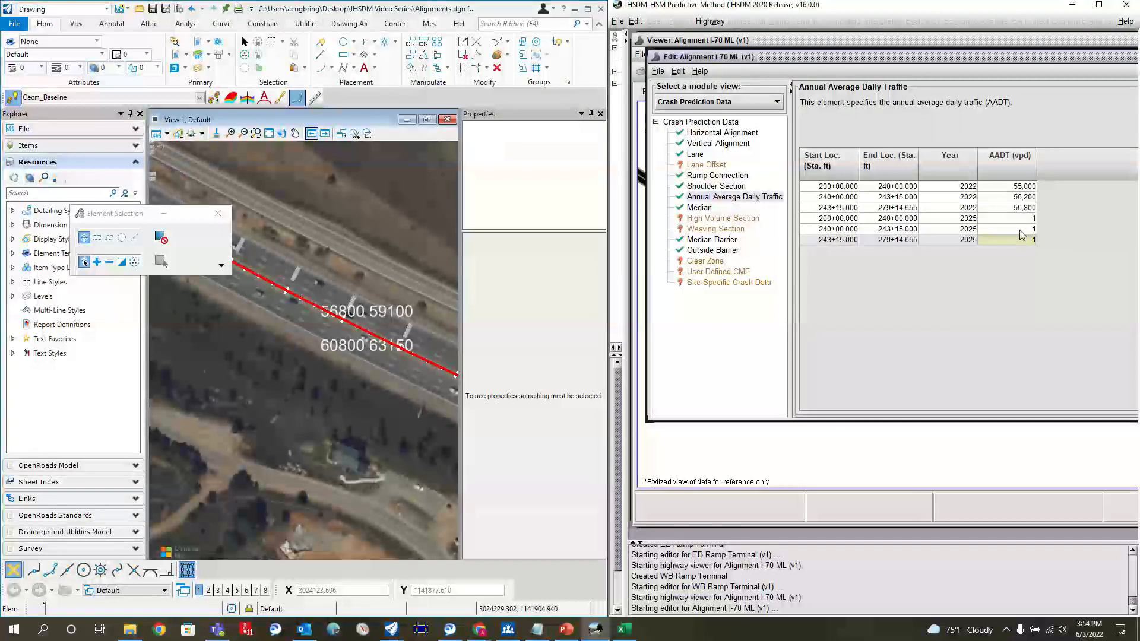
Step: Duplicate the three 2025 AADT rows and set the year of the copies to 2035
left_click_drag(846, 219, 840, 240)
key("ctrl+c")
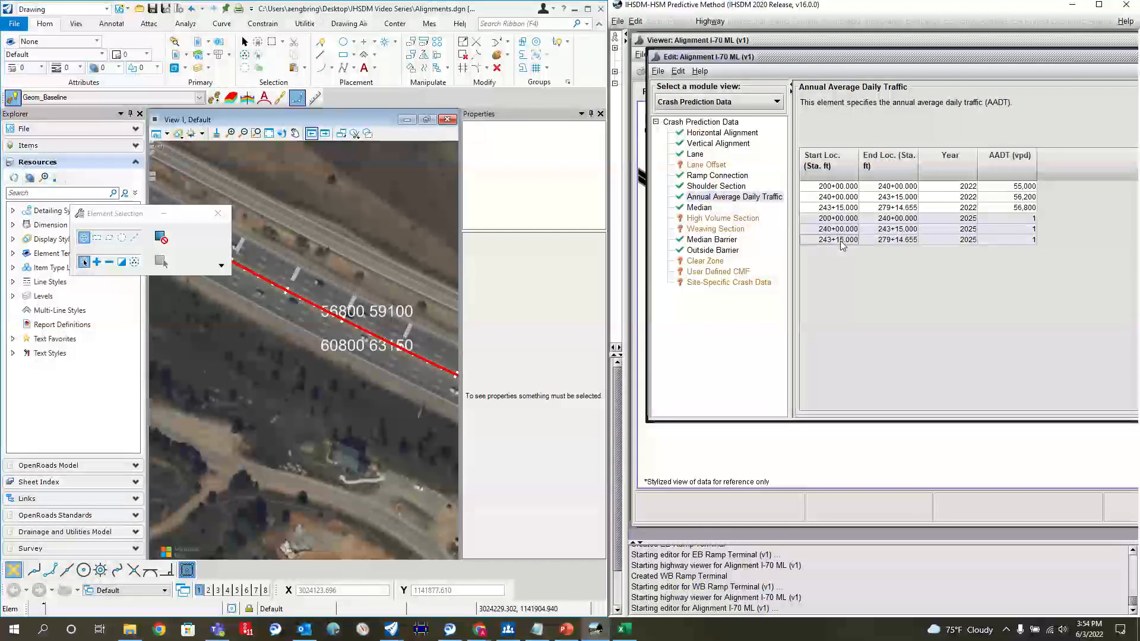
key("ctrl+v")
left_click(956, 250)
type("20")
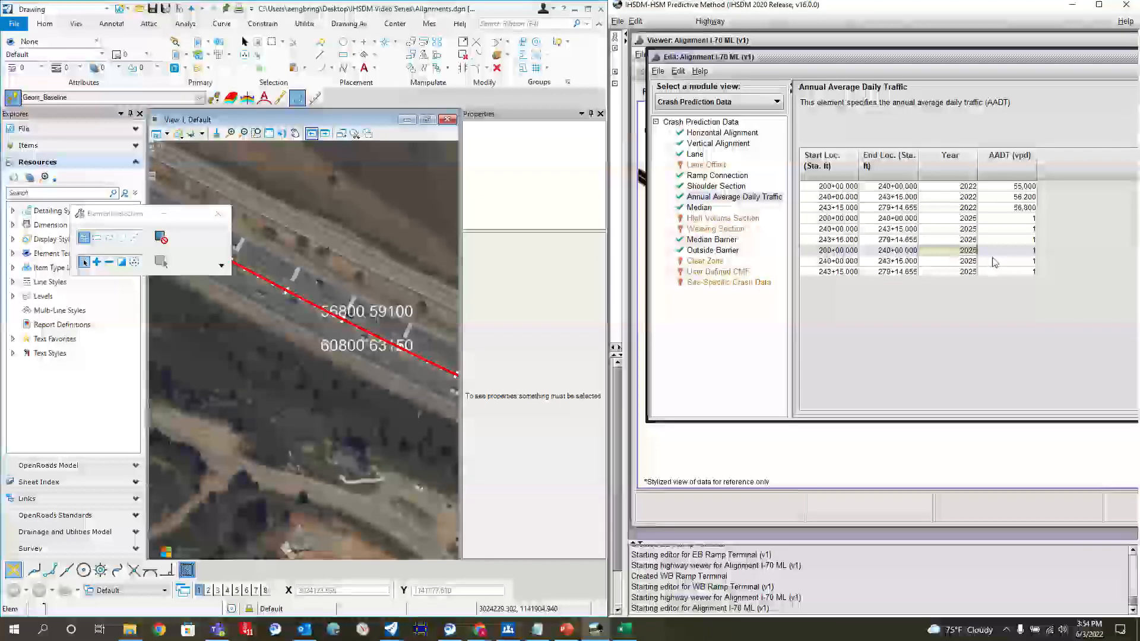
type("35")
left_click(959, 262)
type("20")
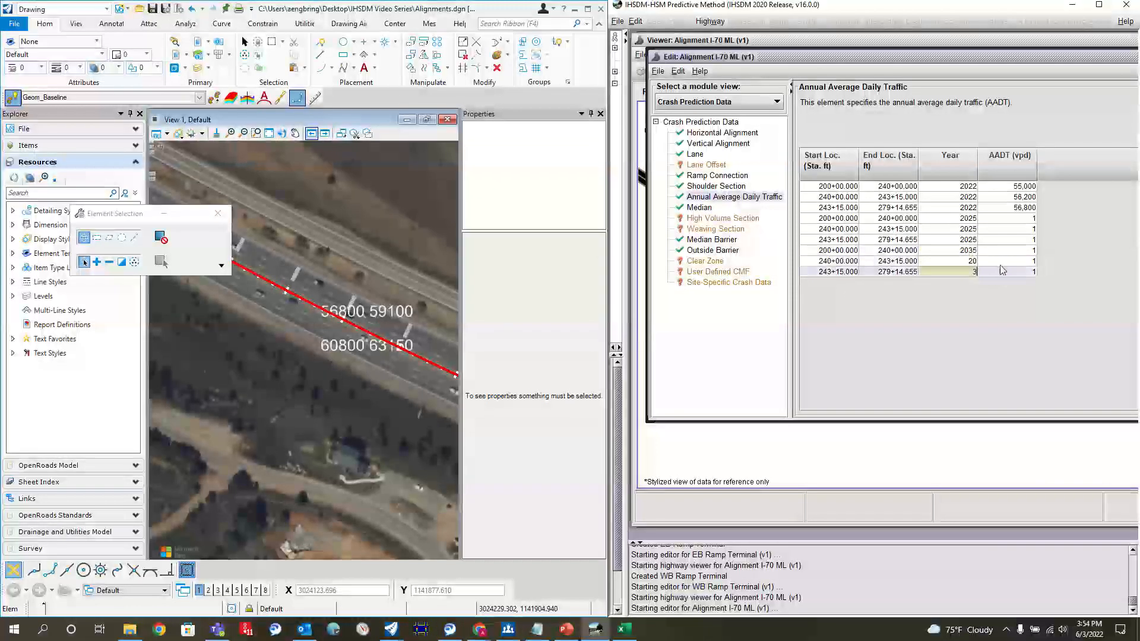
type("35")
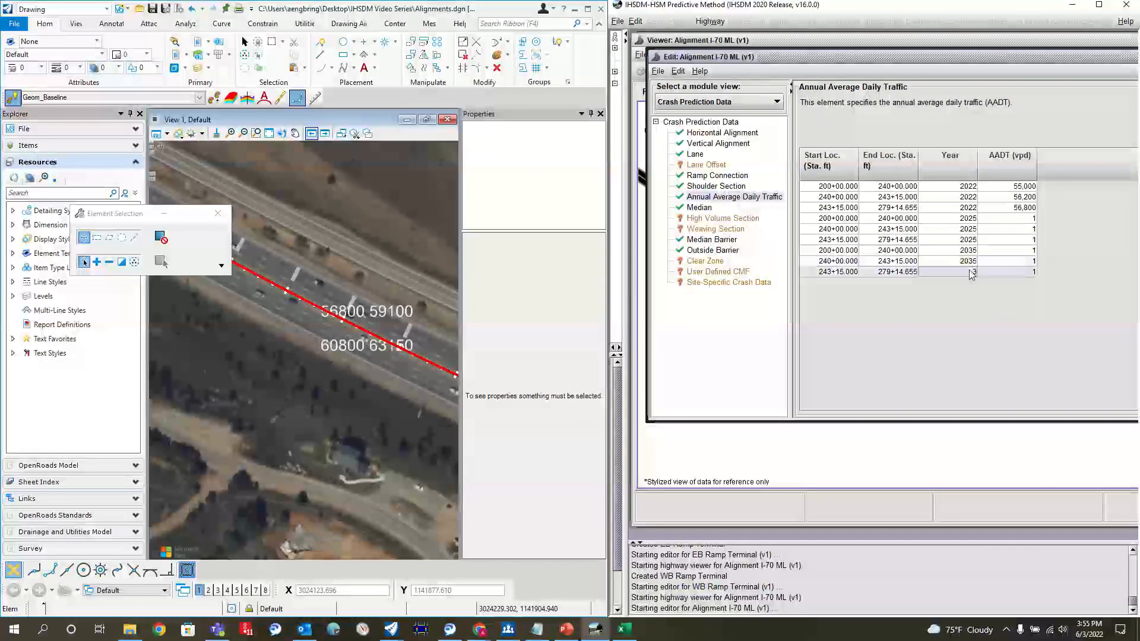
left_click(973, 272)
type("2035")
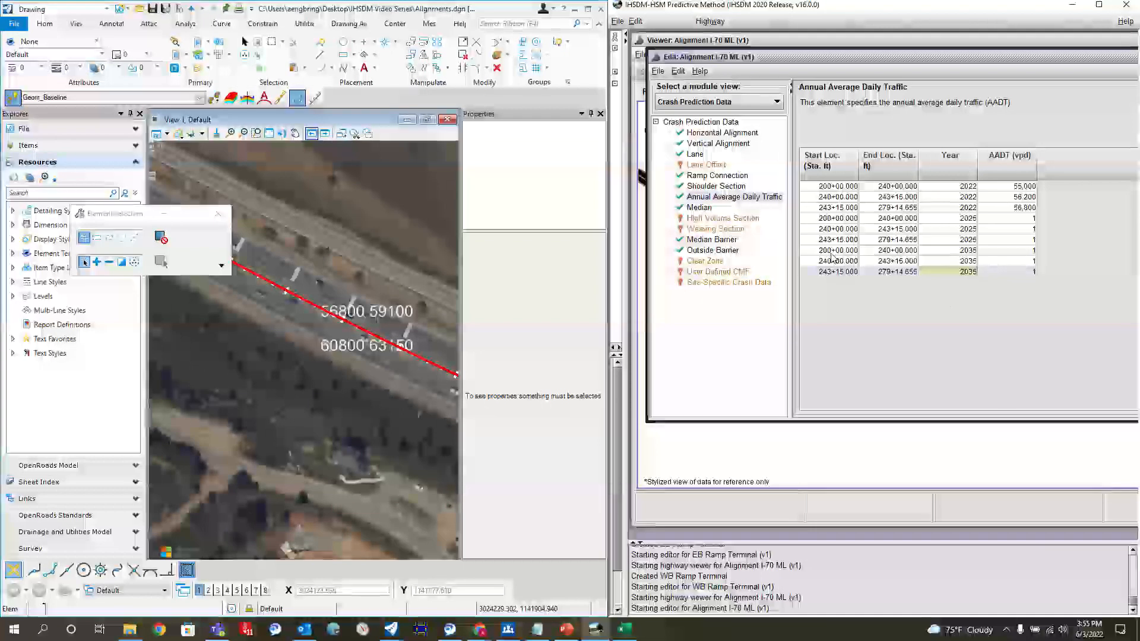
Step: Duplicate the three 2035 AADT rows and set the year of the copies to 2045
left_click_drag(833, 251, 831, 275)
key("ctrl+c")
key("ctrl+v")
left_click(950, 284)
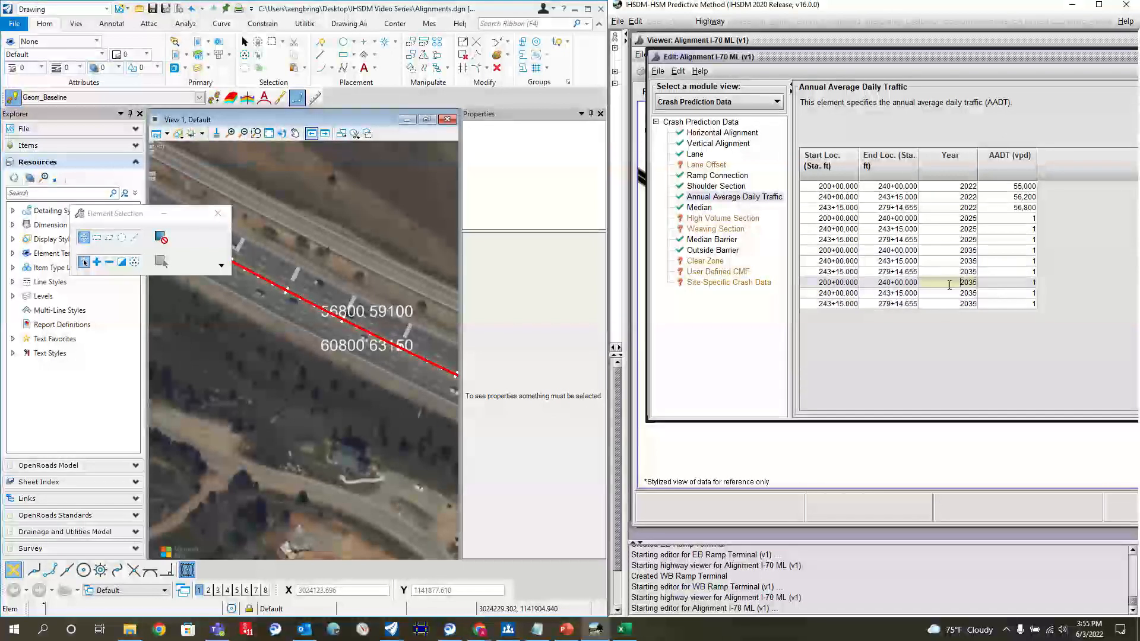
key("BackSpace")
key("BackSpace")
type("45")
left_click(967, 293)
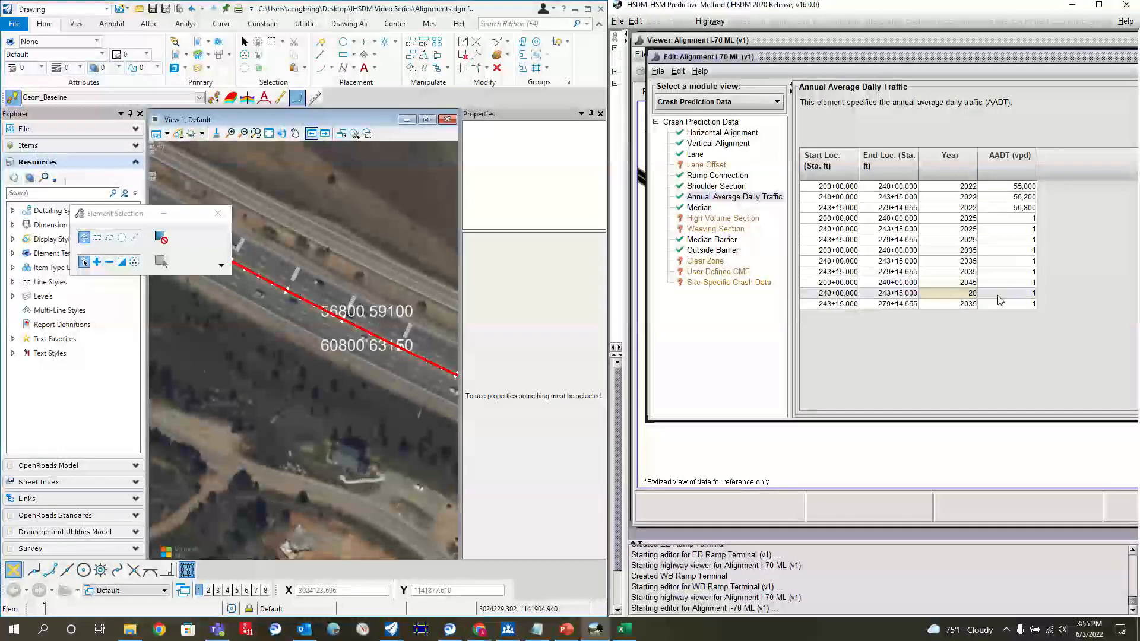
type("45")
left_click(947, 304)
type("45")
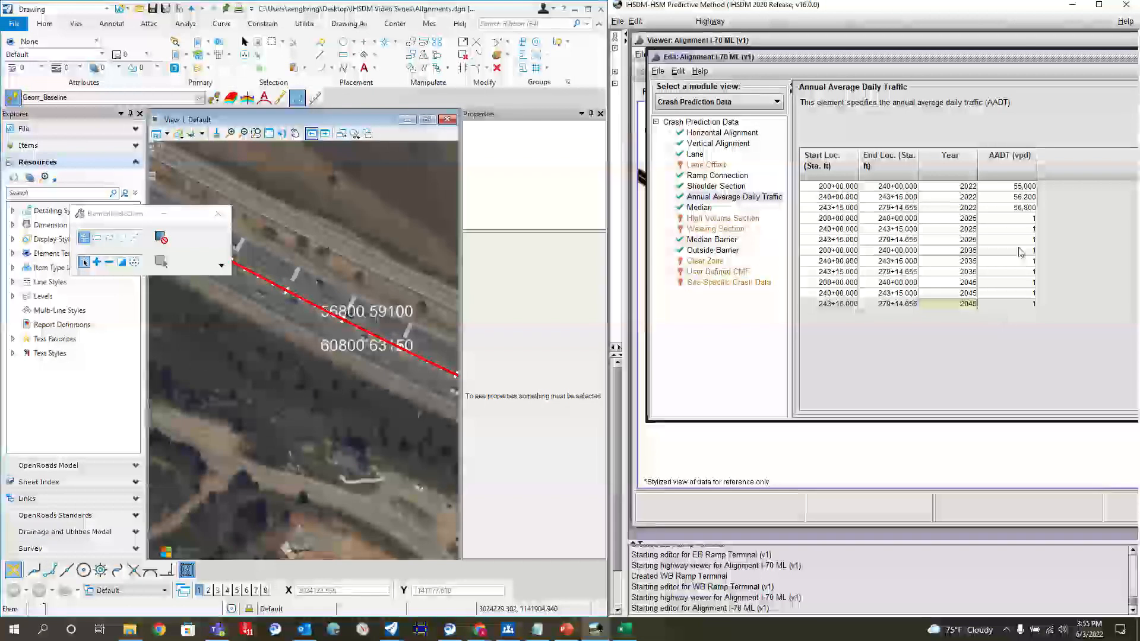
left_click(1033, 297)
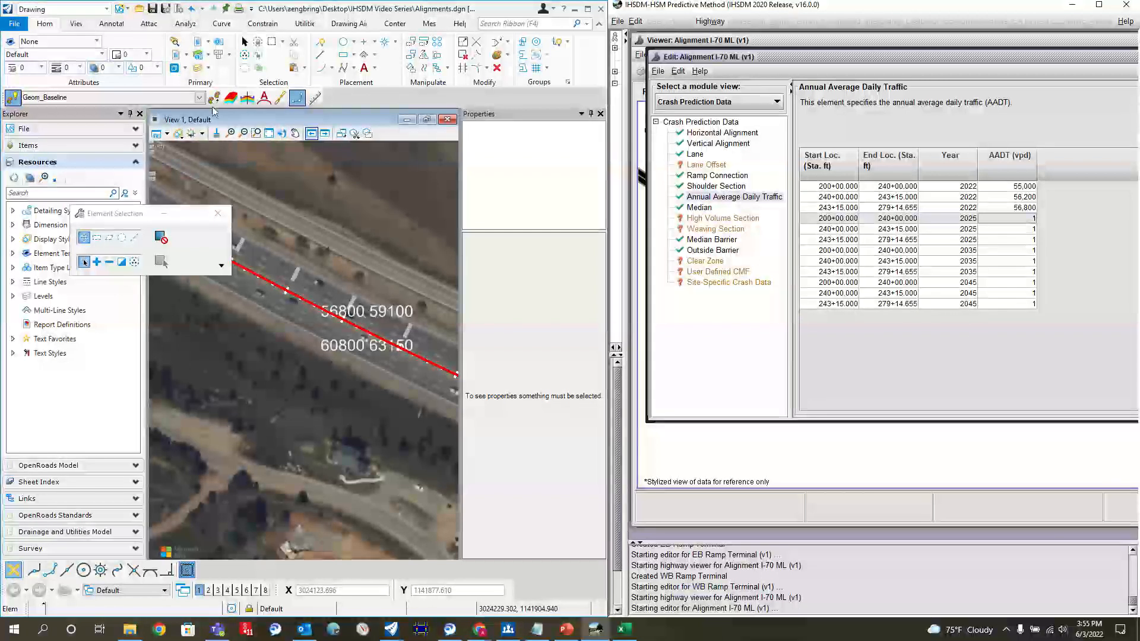
left_click(85, 262)
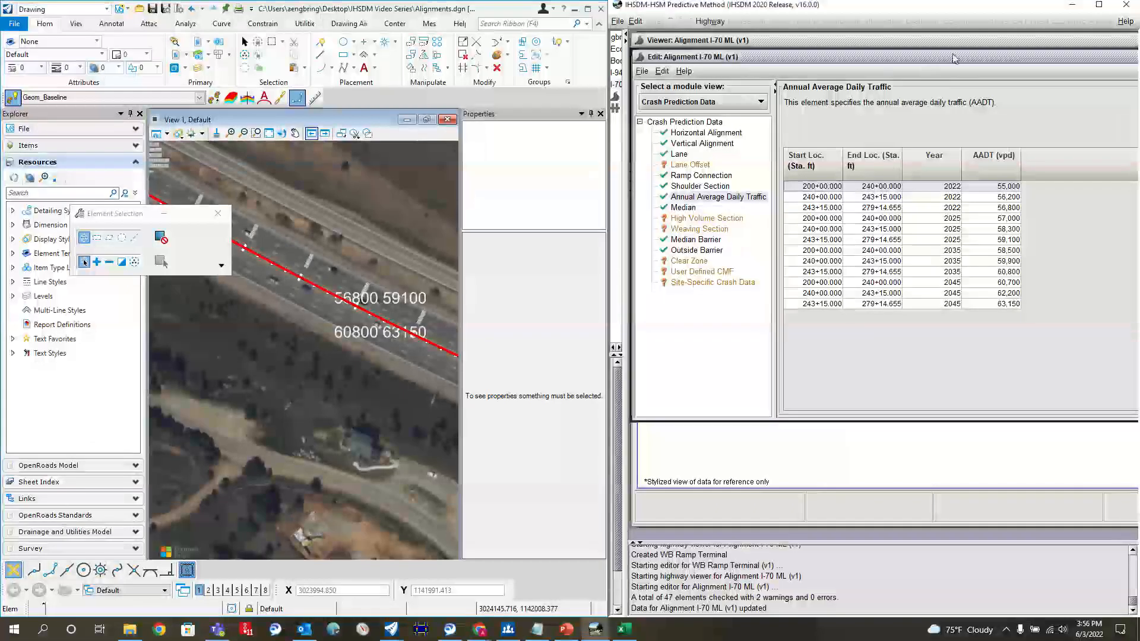
Step: Review the station ranges and AADT values for 2022, 2025, 2035 and 2045, repositioning the alignment editor window as needed
left_click_drag(954, 58, 922, 58)
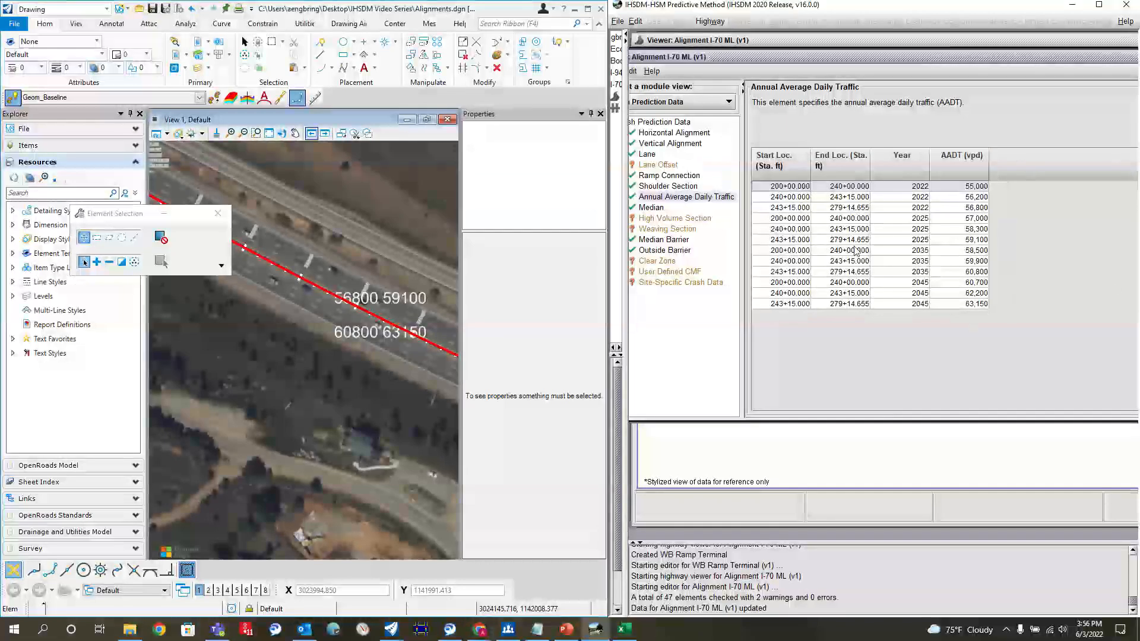
scroll(301, 296, "down", 5)
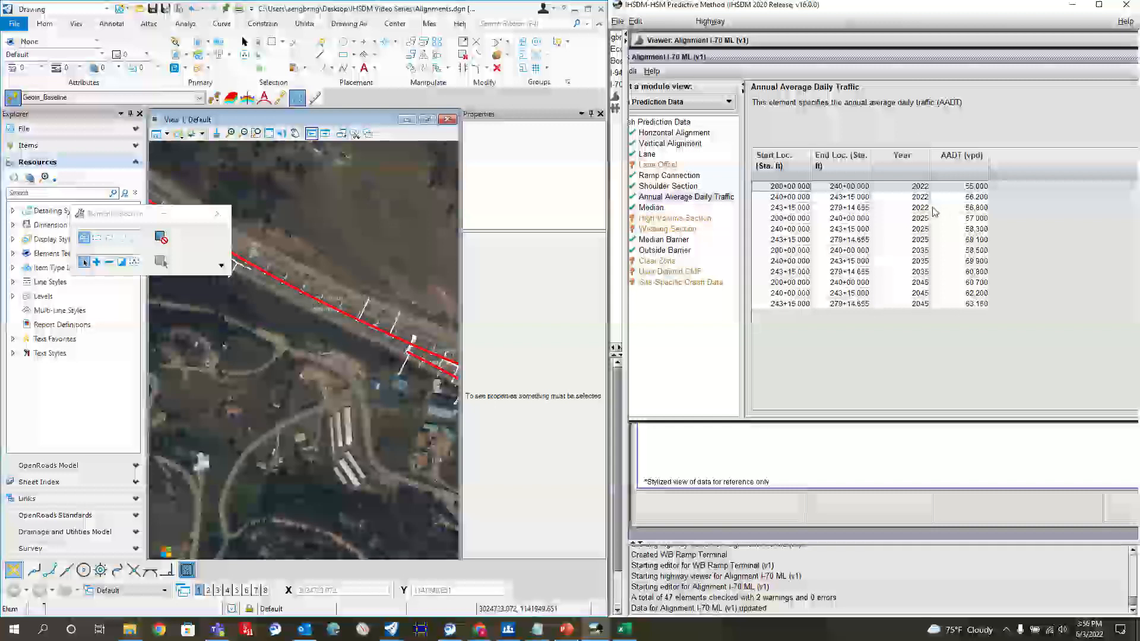
left_click(792, 200)
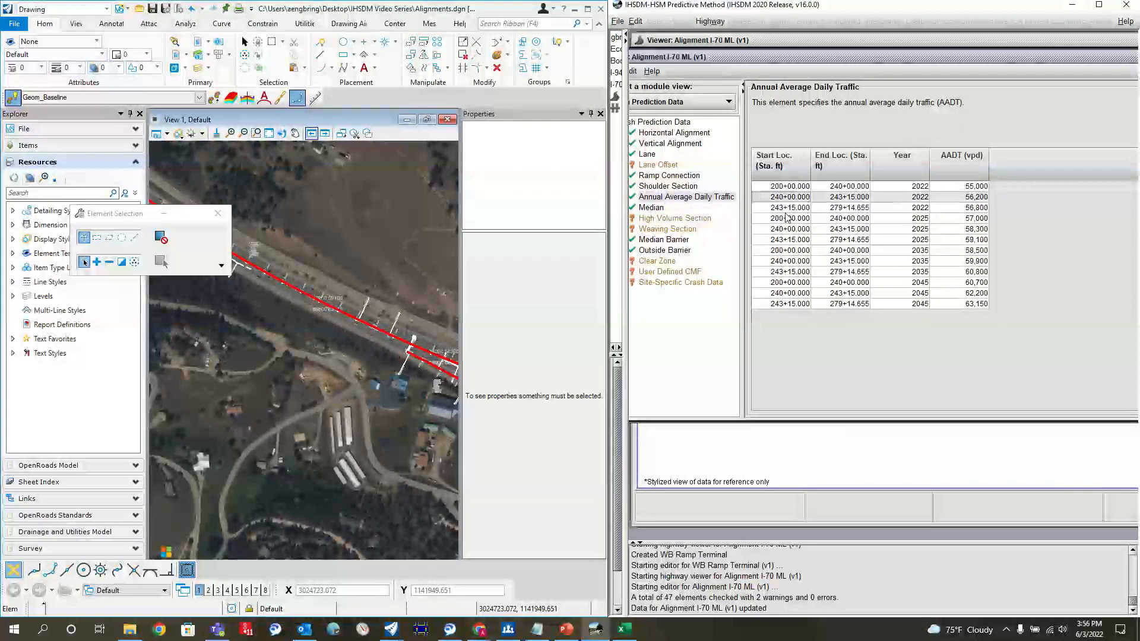
key("Down")
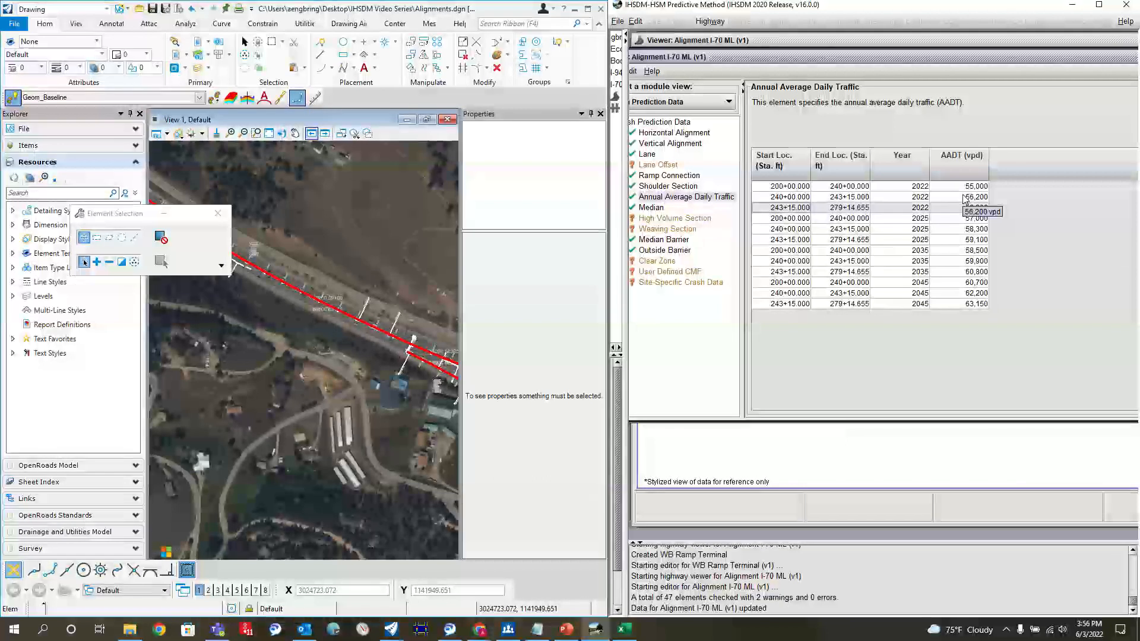
left_click(927, 221)
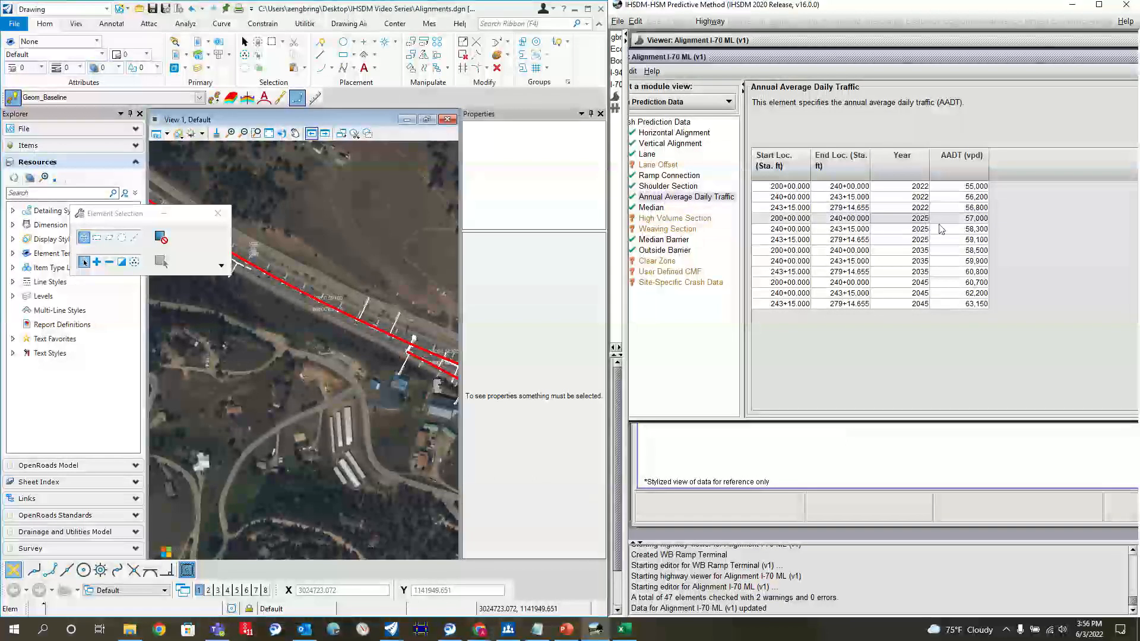
left_click(920, 250)
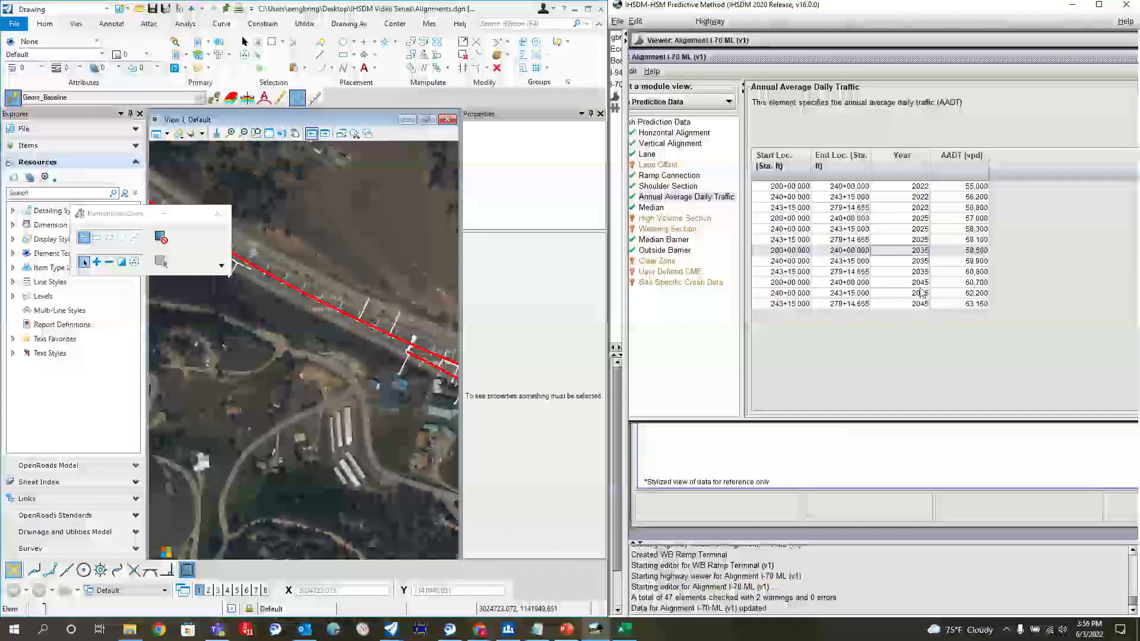
left_click(920, 285)
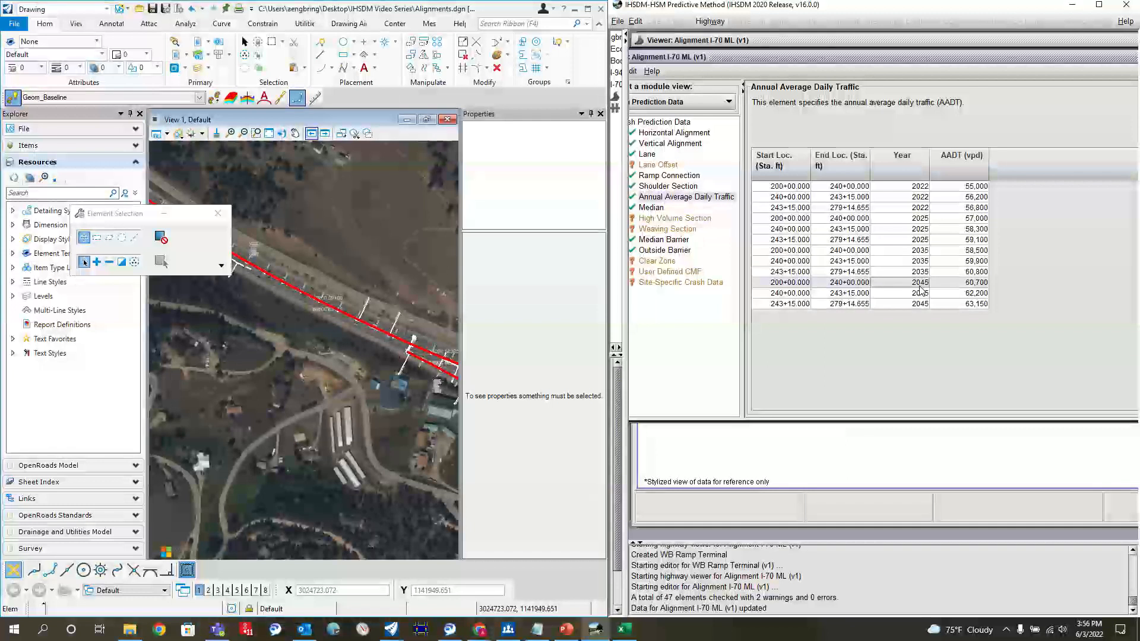
left_click_drag(742, 57, 811, 62)
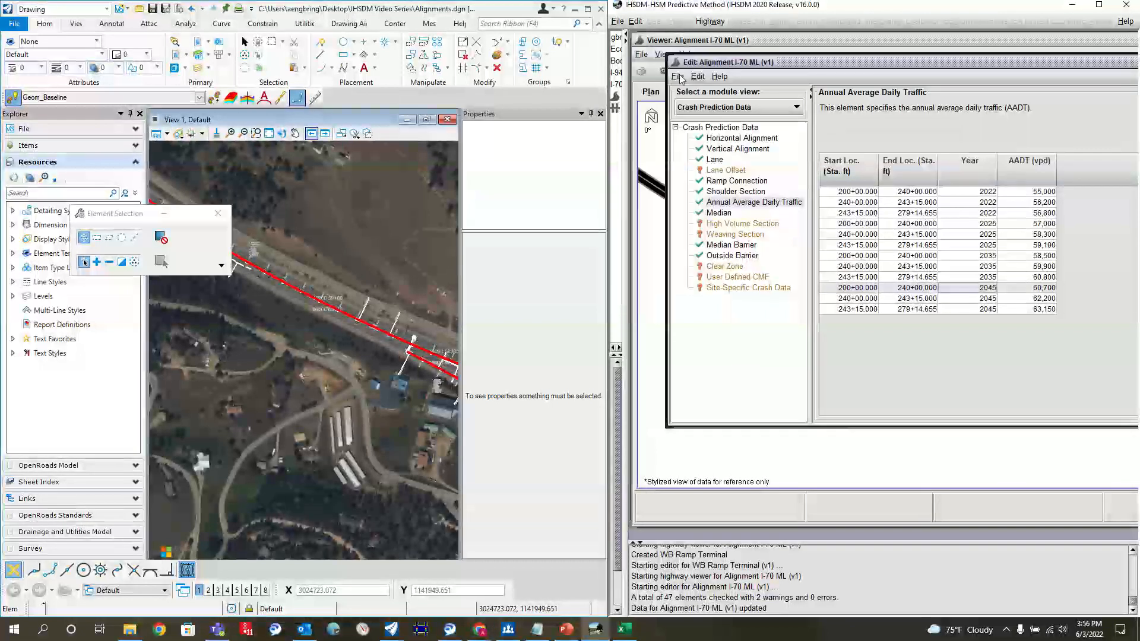
Step: Save the changes to Alignment I-70 ML in the same version and close its editor
left_click(610, 72)
left_click(701, 111)
left_click(886, 354)
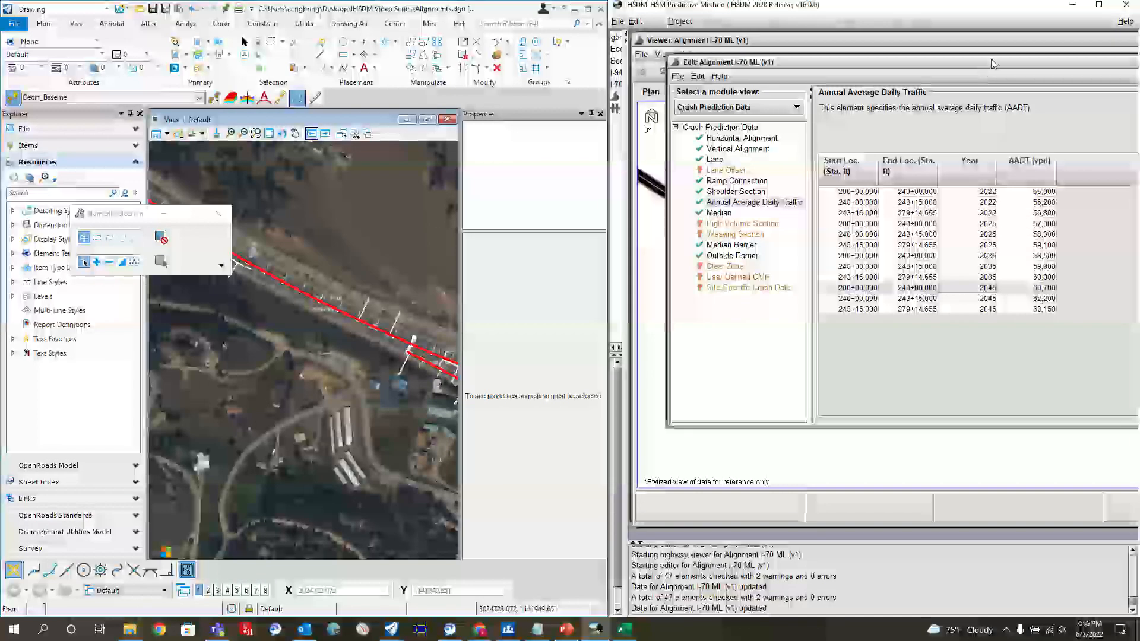
left_click_drag(993, 62, 844, 66)
left_click_drag(1101, 72, 945, 80)
left_click(1042, 74)
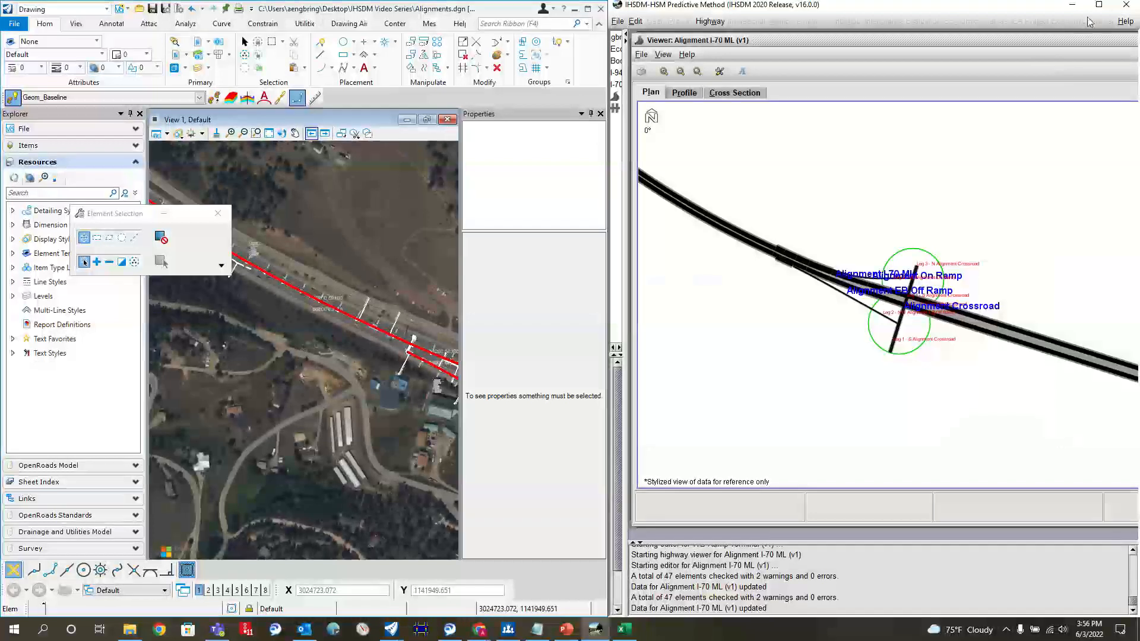
Step: Maximize IHSDM, expand Interchange 1 and open the Annual Average Daily Traffic data of Alignment EB Off Ramp for editing
left_click(1099, 6)
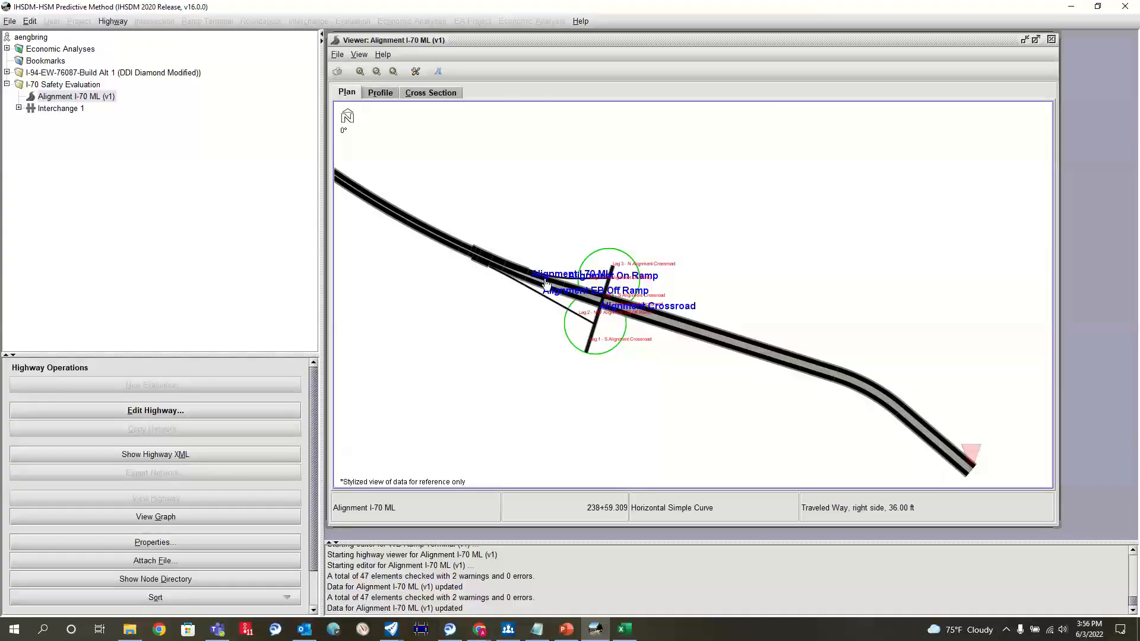
scroll(549, 274, "up", 2)
left_click_drag(684, 236, 816, 236)
scroll(593, 270, "up", 2)
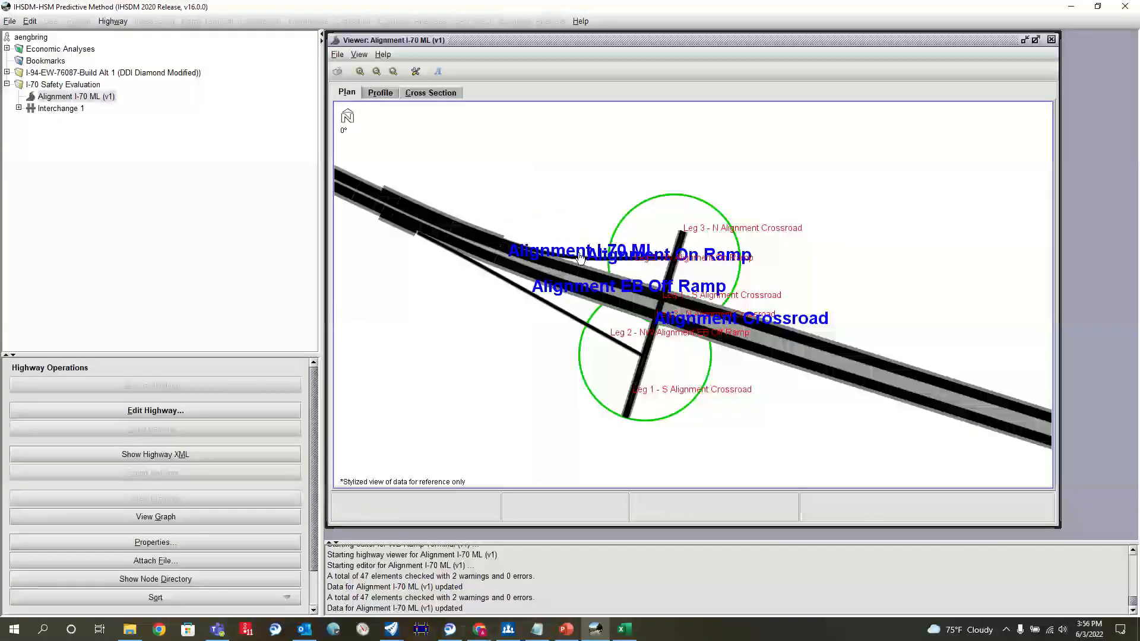
left_click(18, 108)
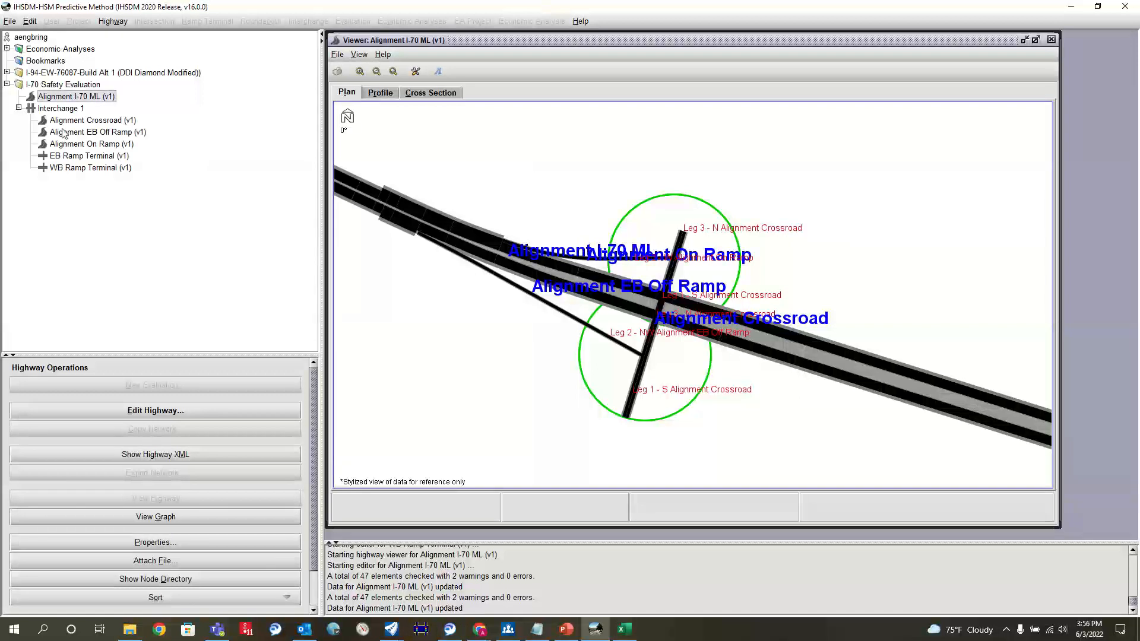
left_click(72, 134)
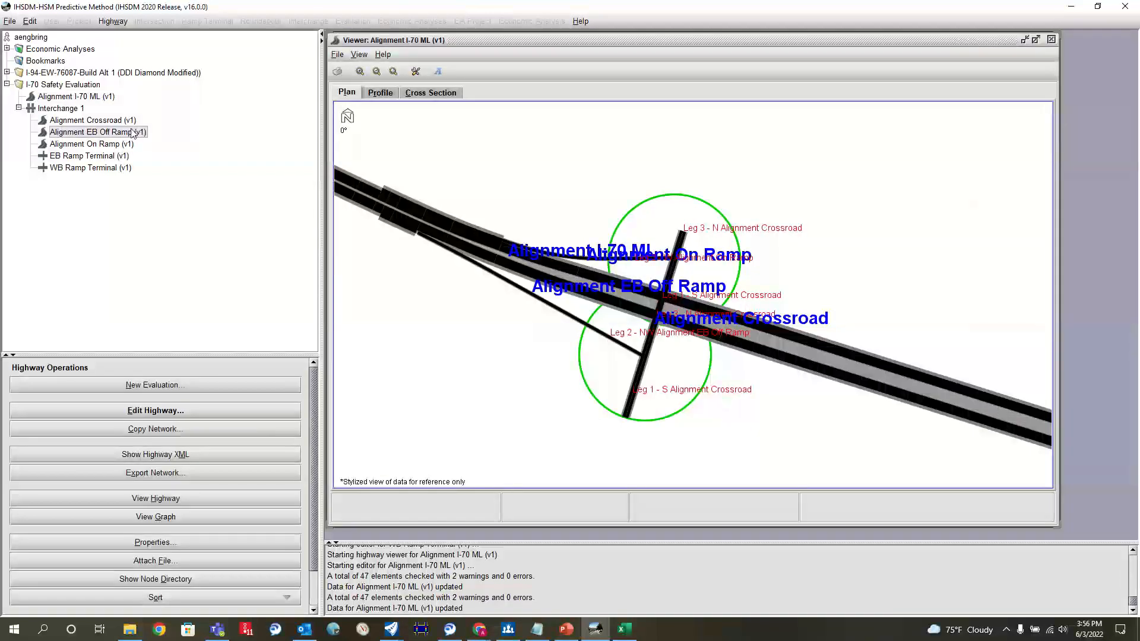
left_click(158, 414)
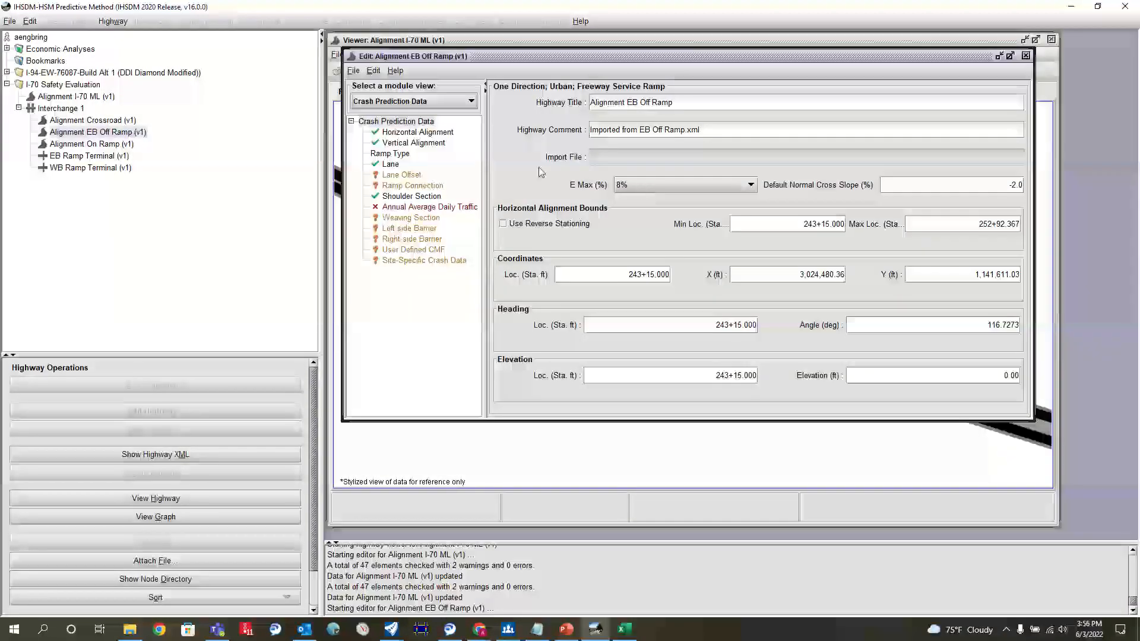
left_click(423, 207)
Step: Add a 2022 AADT entry with placeholder value 1 to the EB Off Ramp, covering the default range 243+15.000 to 252+92.367
left_click(991, 158)
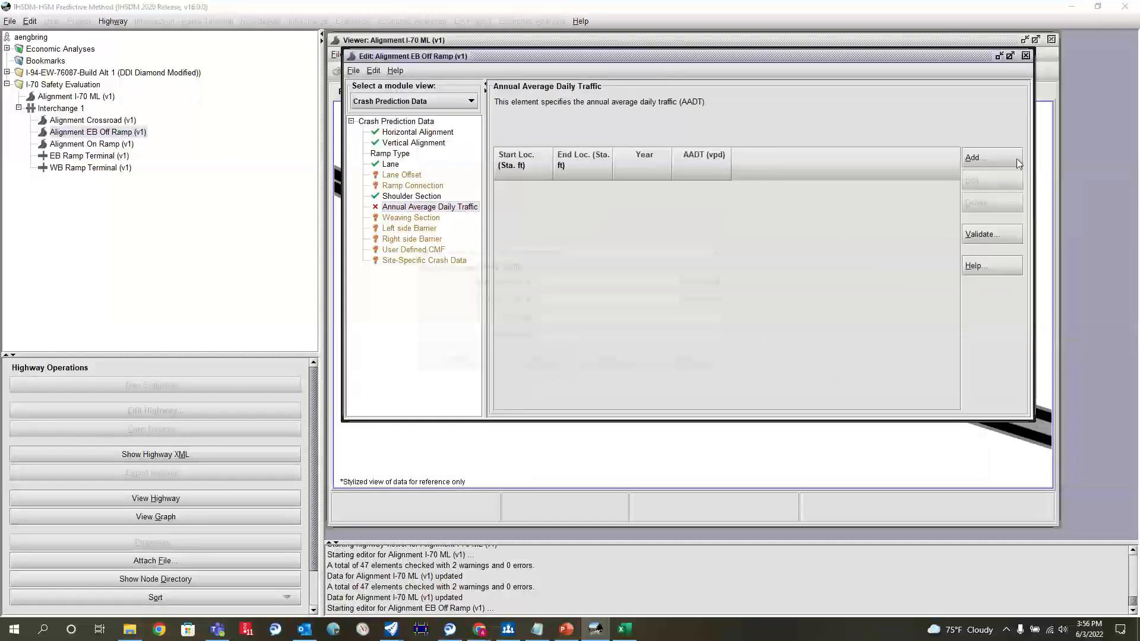
left_click(642, 322)
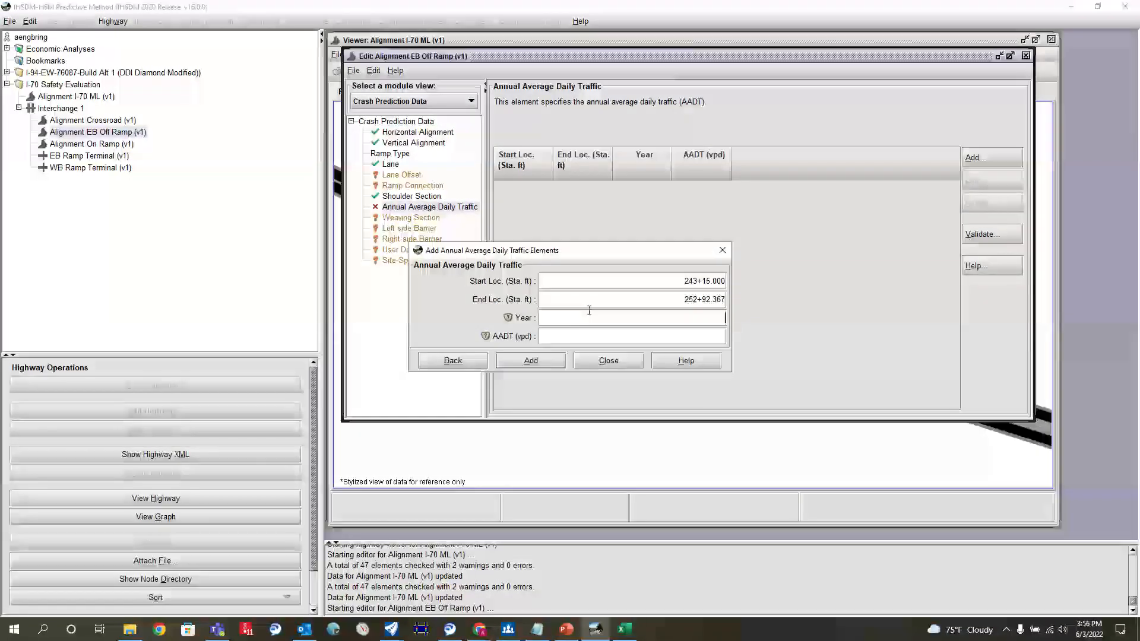
type("2022")
left_click(541, 334)
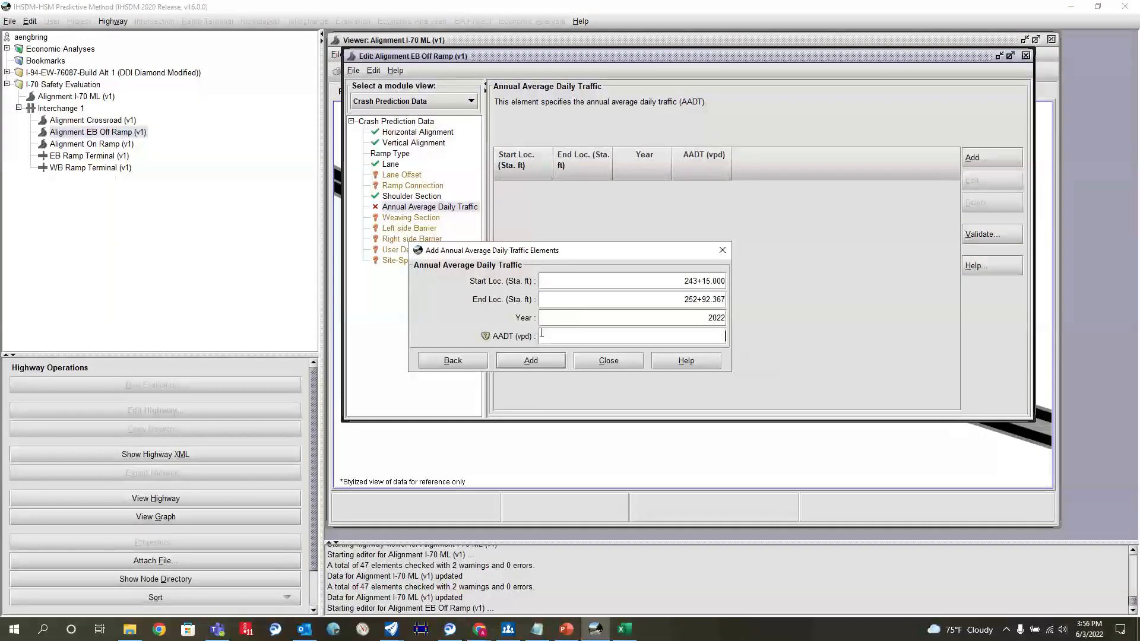
type("1")
left_click(526, 361)
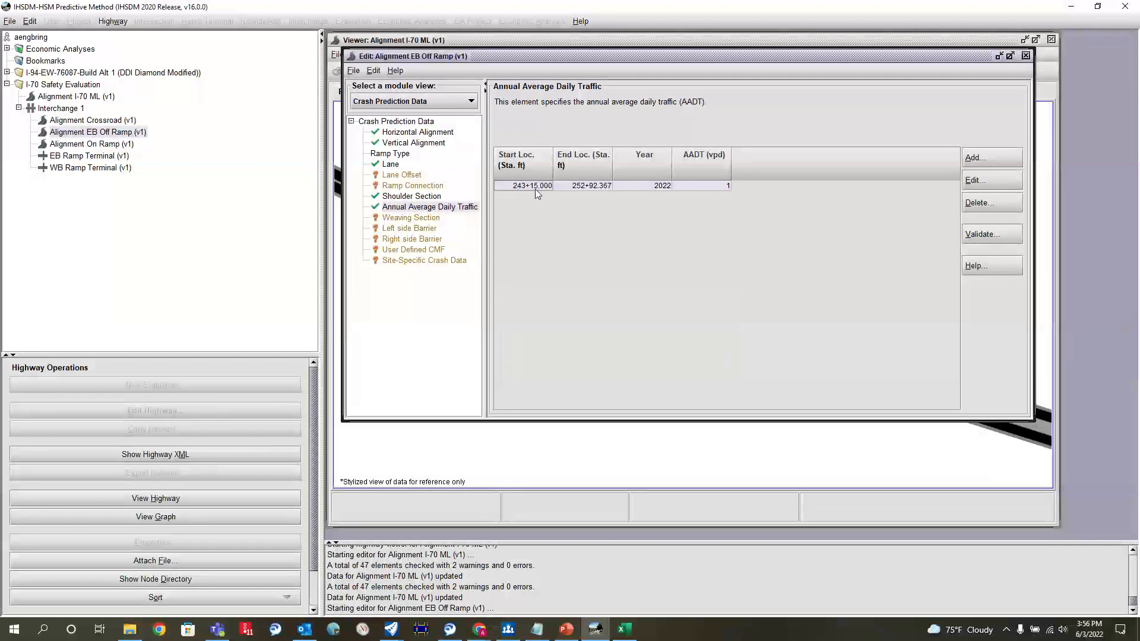
Step: Duplicate the EB Off Ramp's 2022 AADT row three times and set the year of the first copy to 2025
key("ctrl+v")
key("ctrl+v")
double_click(658, 197)
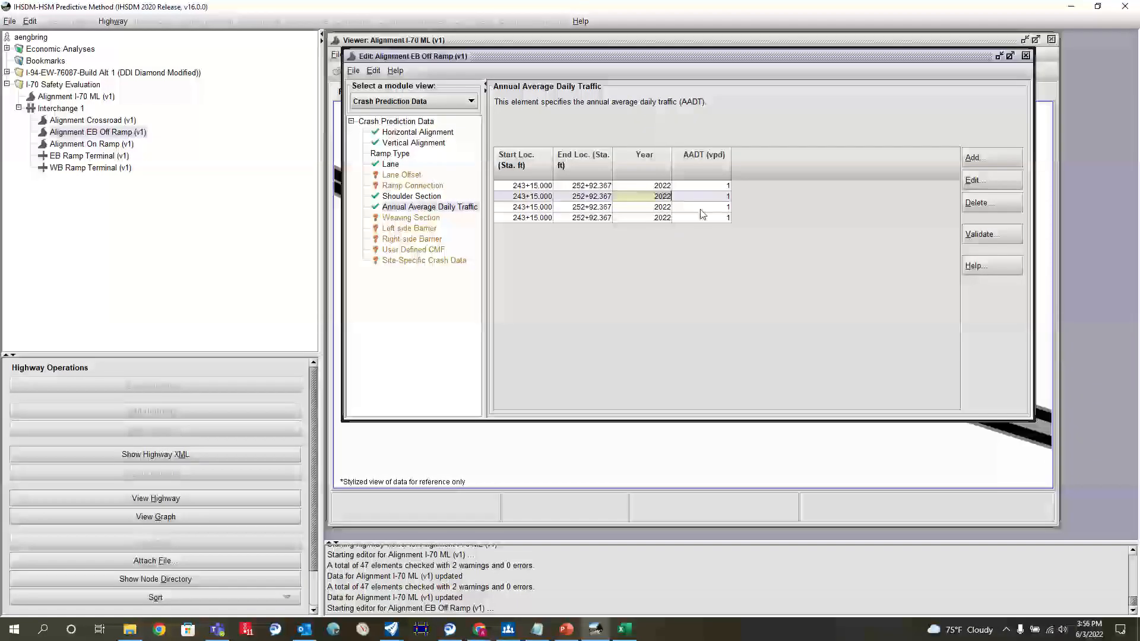
key("BackSpace")
key("BackSpace")
type("25")
Step: Set the years of the remaining two duplicated EB Off Ramp AADT rows to 2035 and 2045
double_click(659, 207)
key("BackSpace")
key("BackSpace")
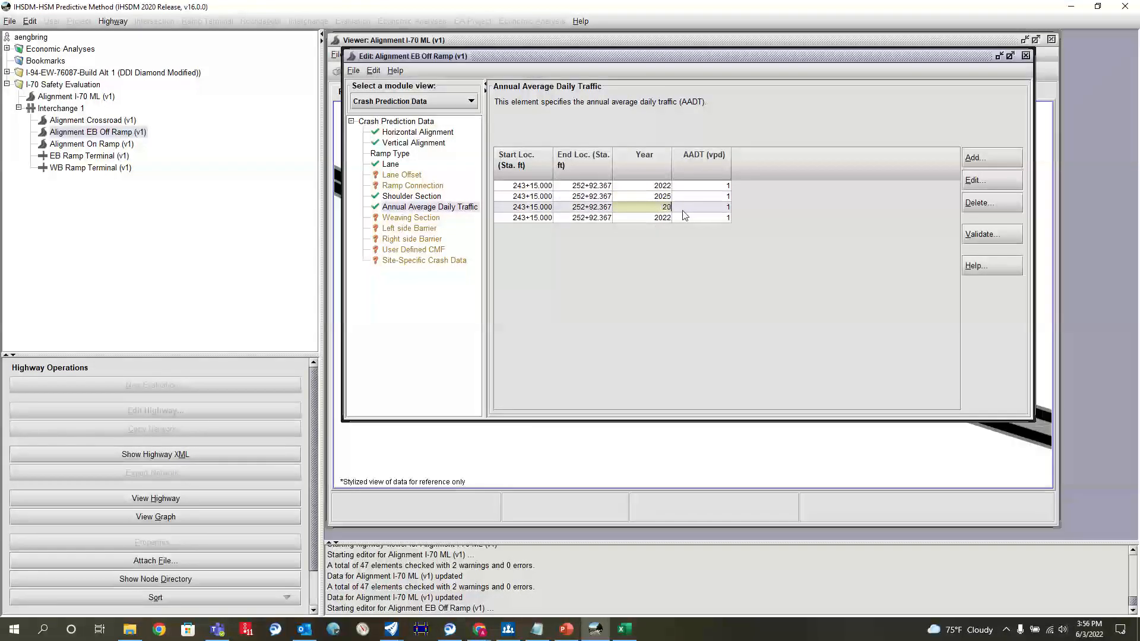
type("35")
double_click(656, 218)
key("BackSpace")
key("BackSpace")
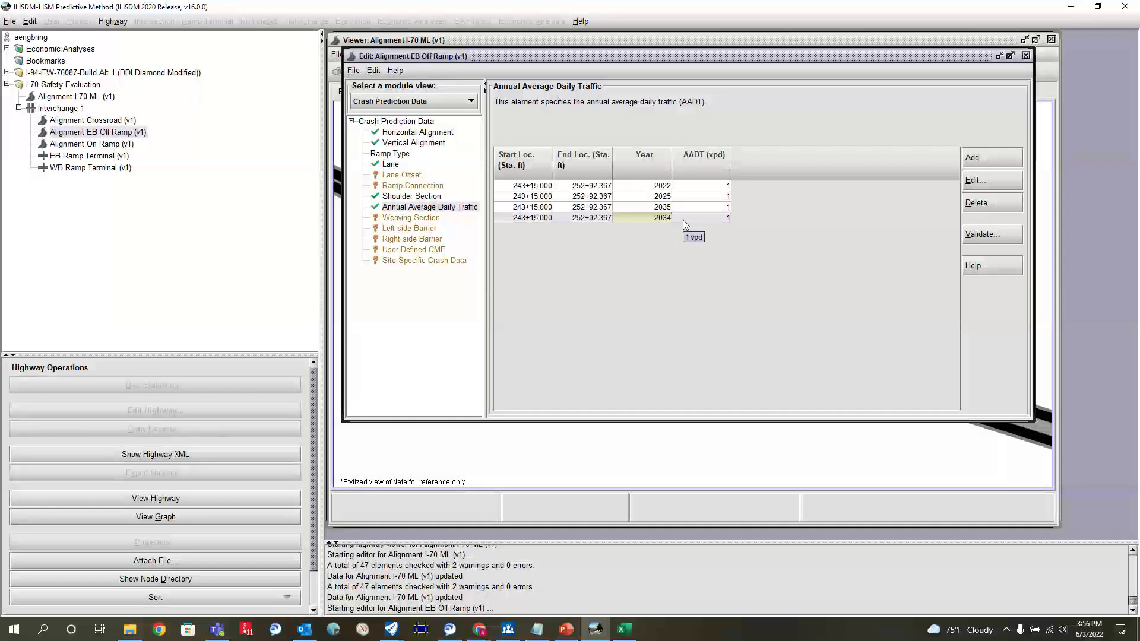
type("45")
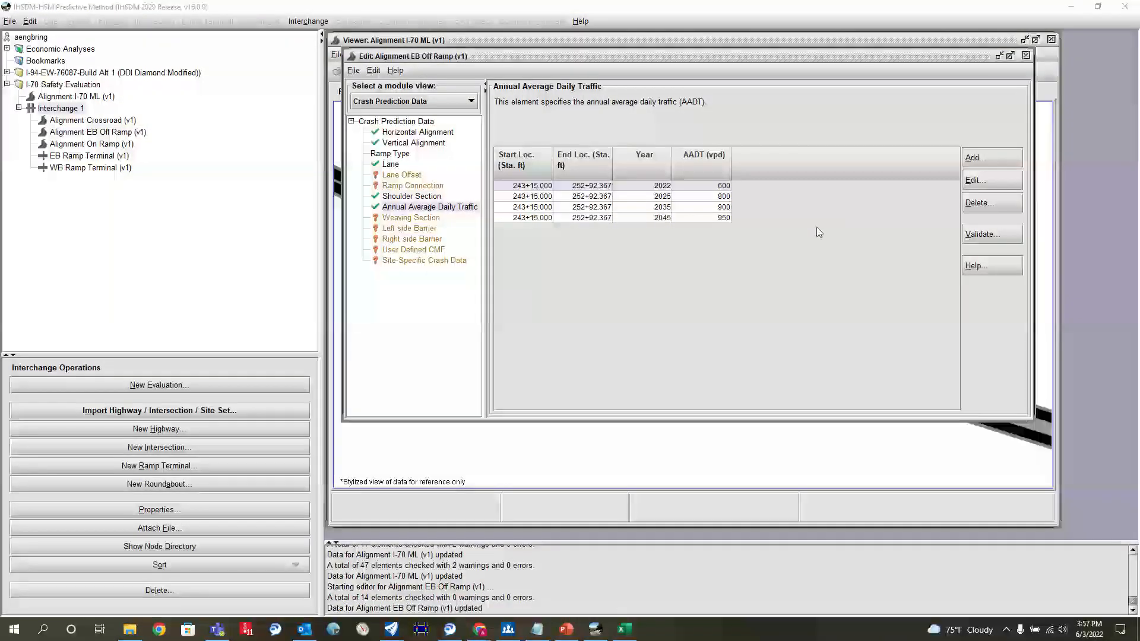
Step: Save the changes to Alignment EB Off Ramp in the same version and close its editor
left_click(353, 71)
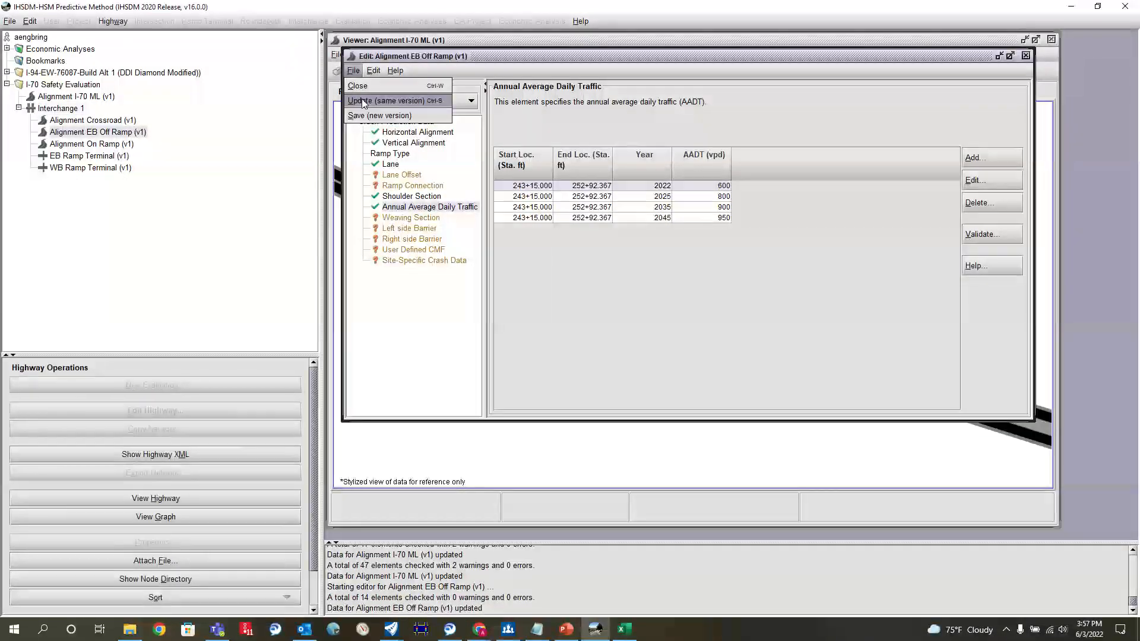
left_click(361, 99)
left_click(1025, 55)
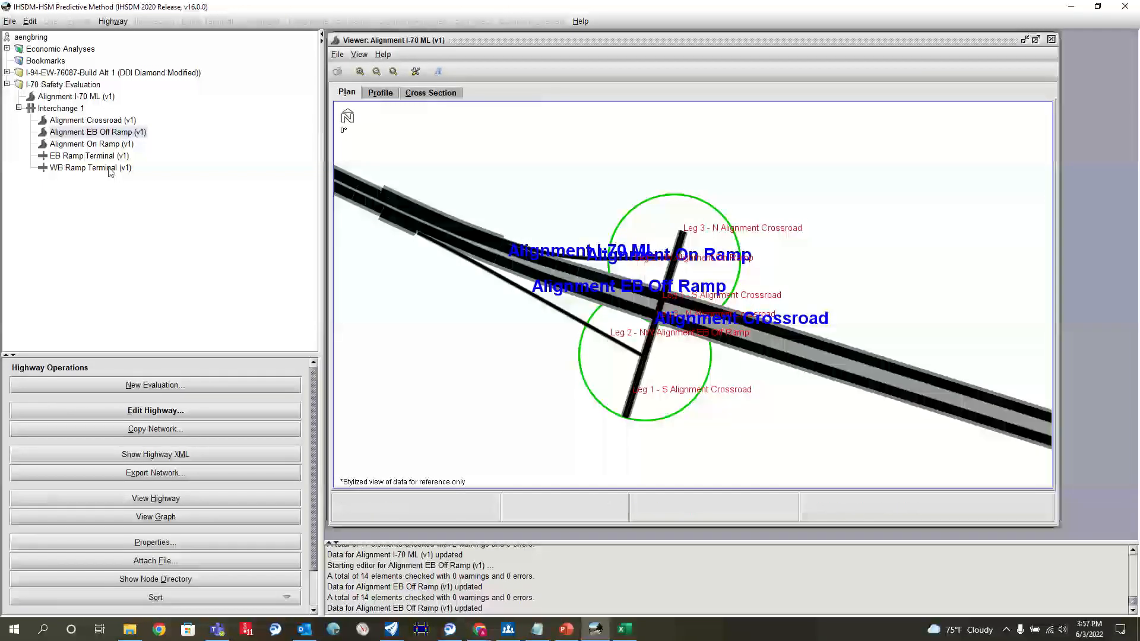
Step: Open the Annual Average Daily Traffic data of Alignment On Ramp for editing
left_click(95, 146)
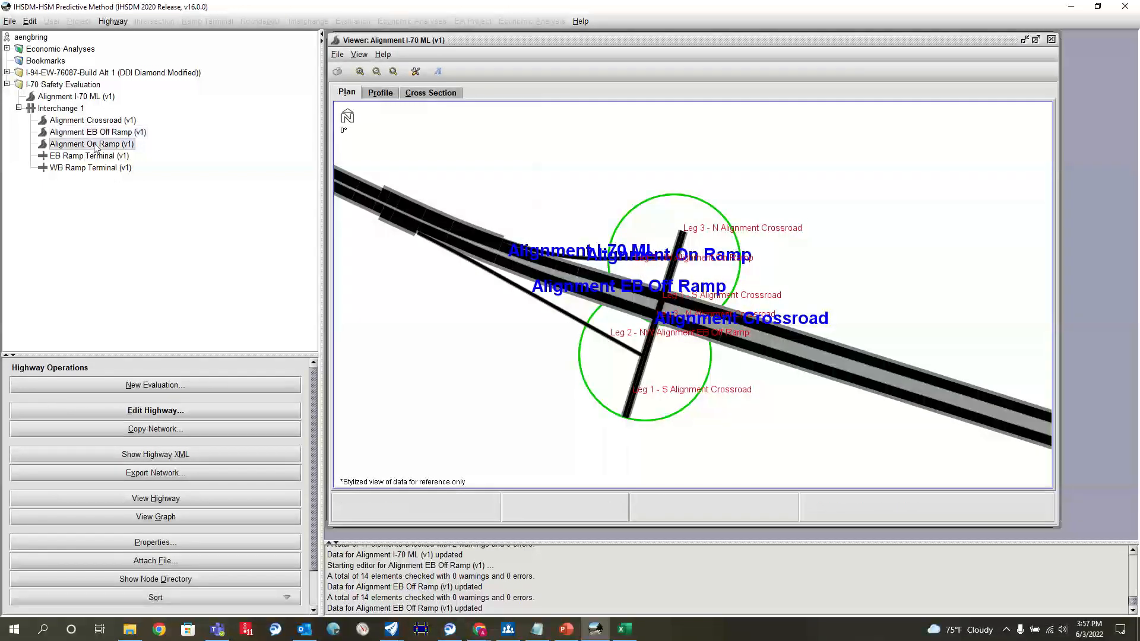
left_click(167, 413)
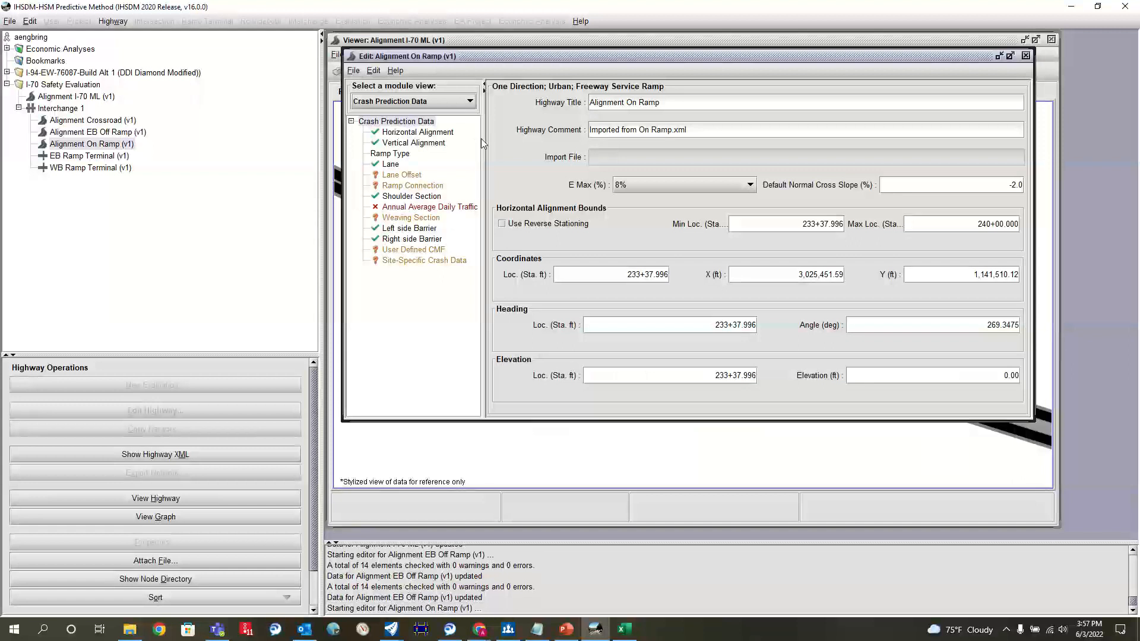
left_click(410, 208)
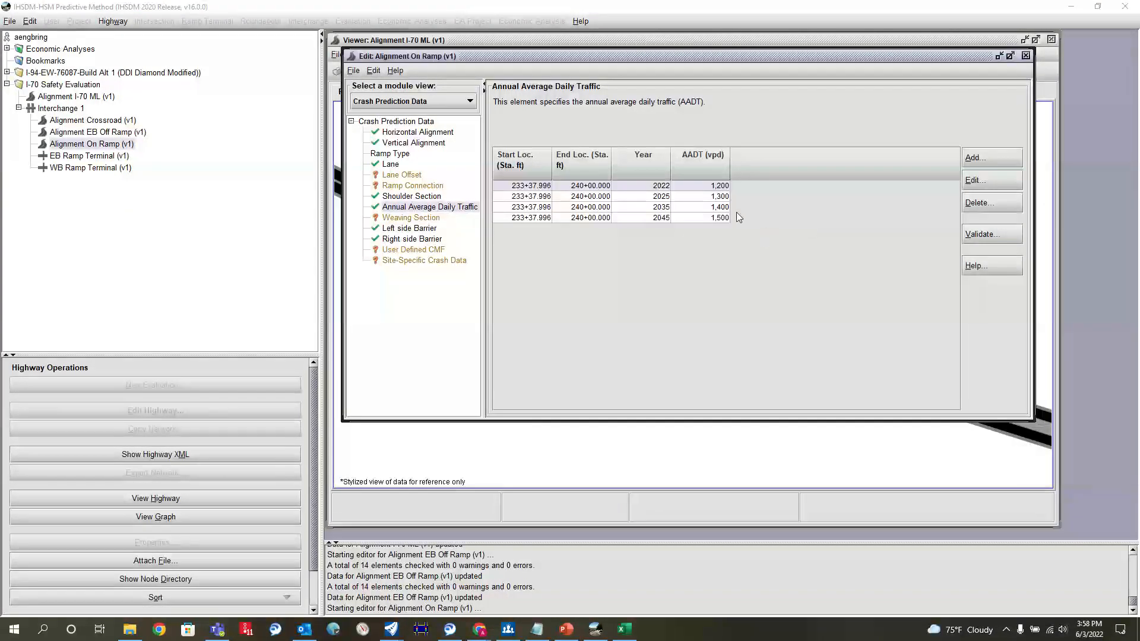
Step: Save the changes to Alignment On Ramp in the same version and close its editor
left_click(353, 71)
left_click(371, 109)
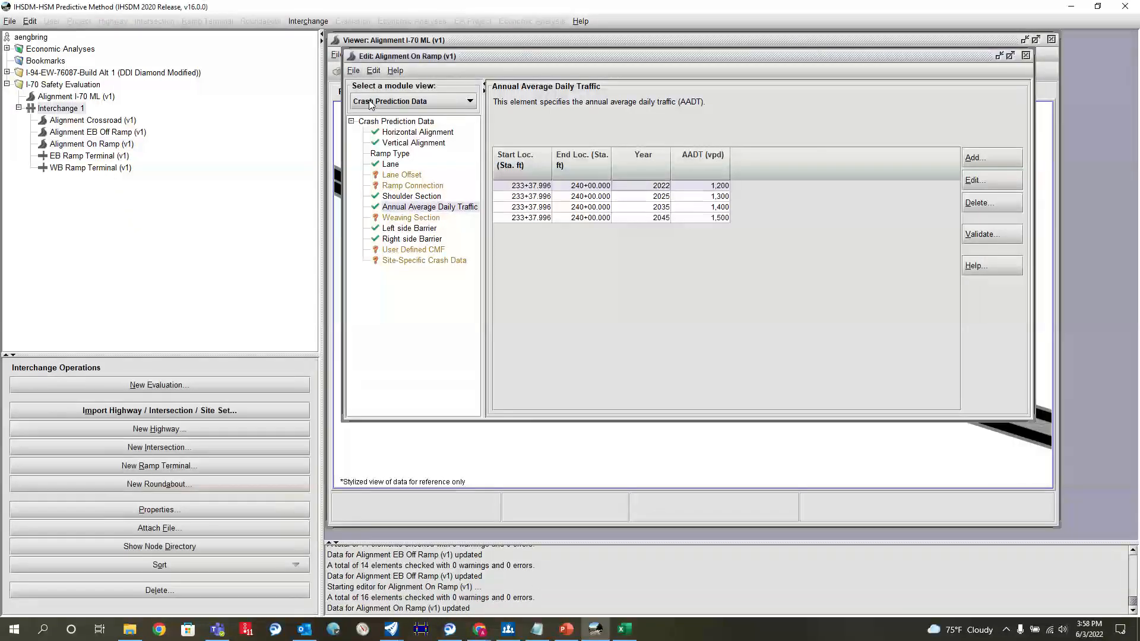
left_click(1026, 55)
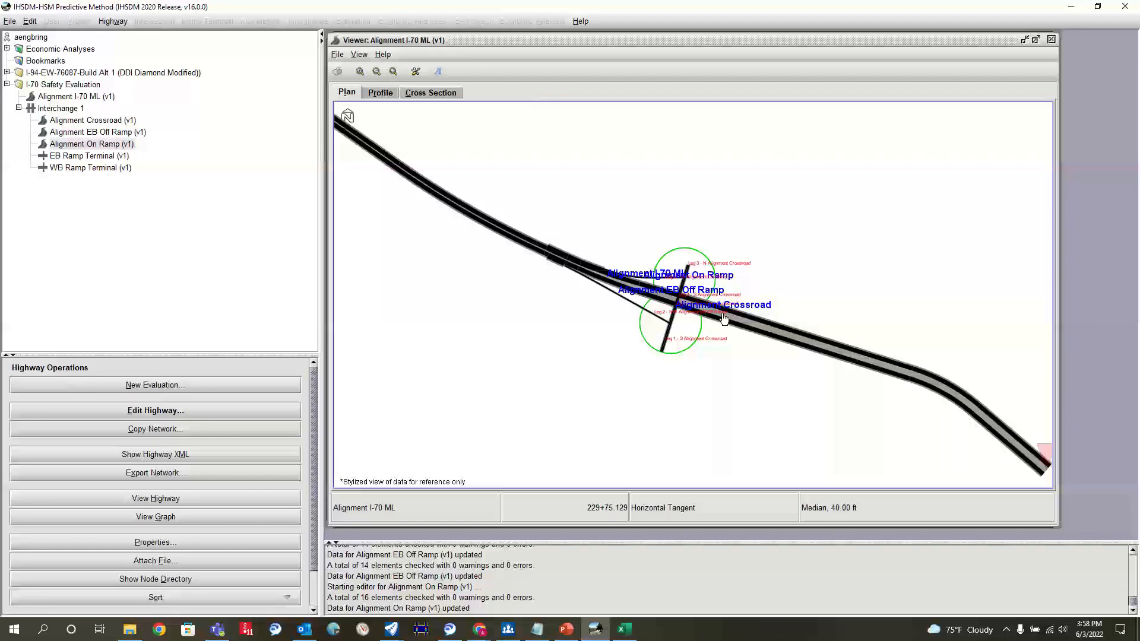
Step: Inspect the crossroad and its ramp terminals in the plan view, and open the AADT data of Alignment Crossroad for editing
scroll(724, 319, "up", 3)
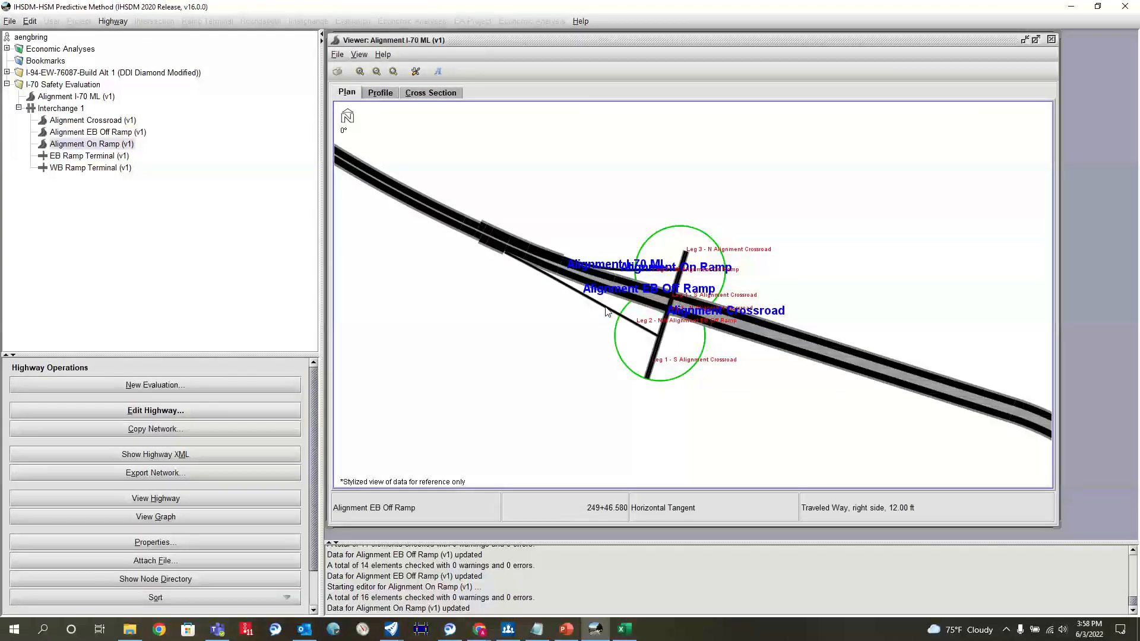
scroll(597, 285, "up", 2)
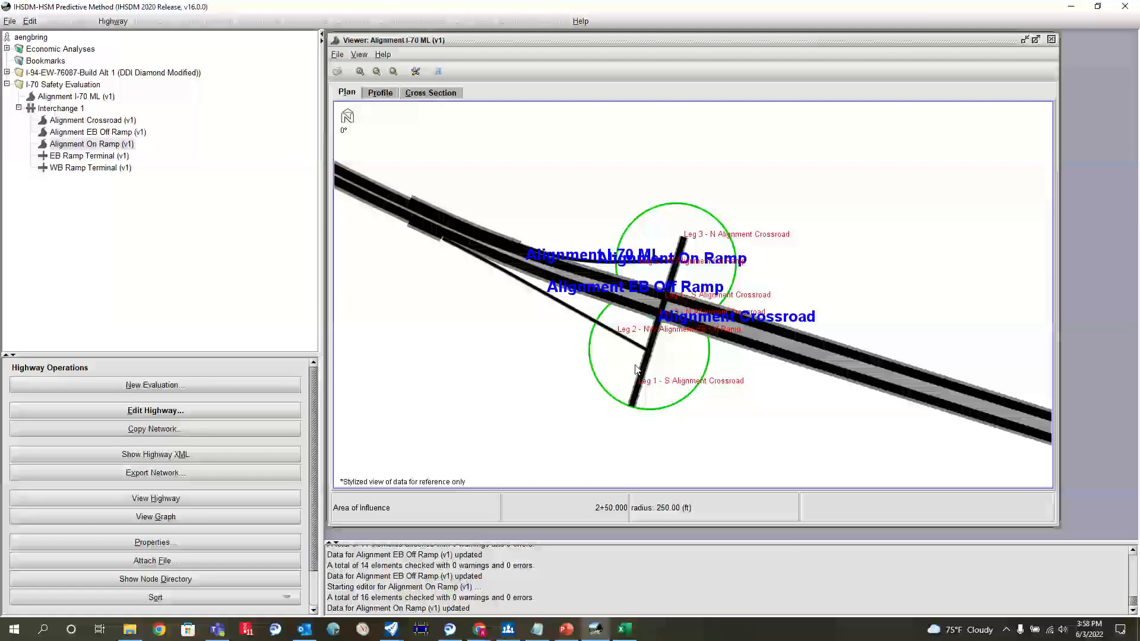
scroll(641, 373, "up", 2)
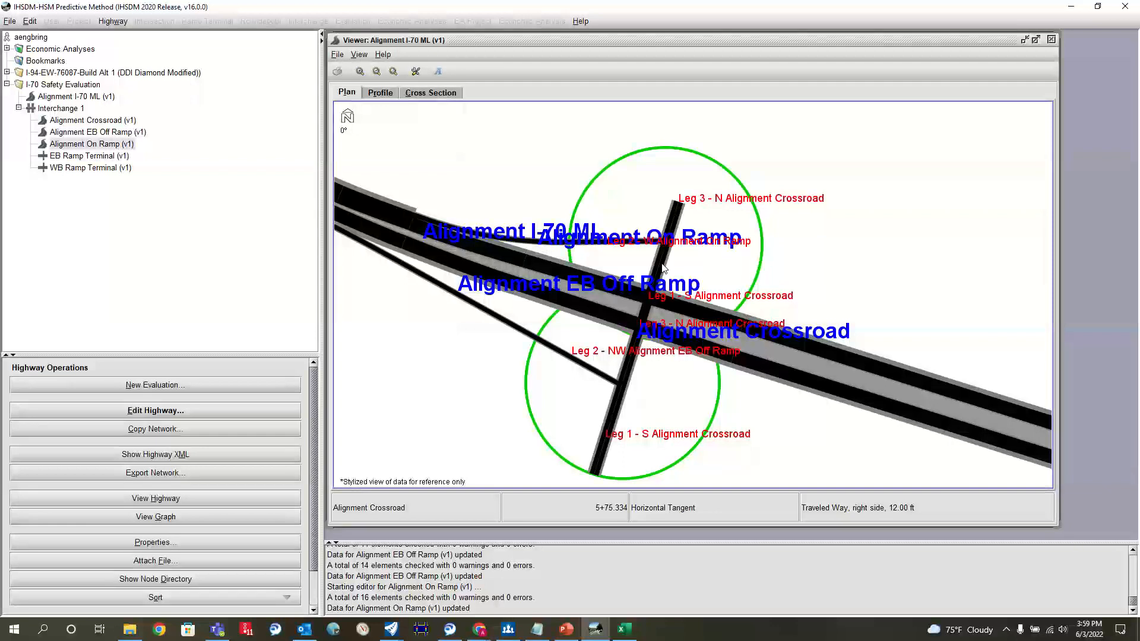
scroll(627, 364, "down", 1)
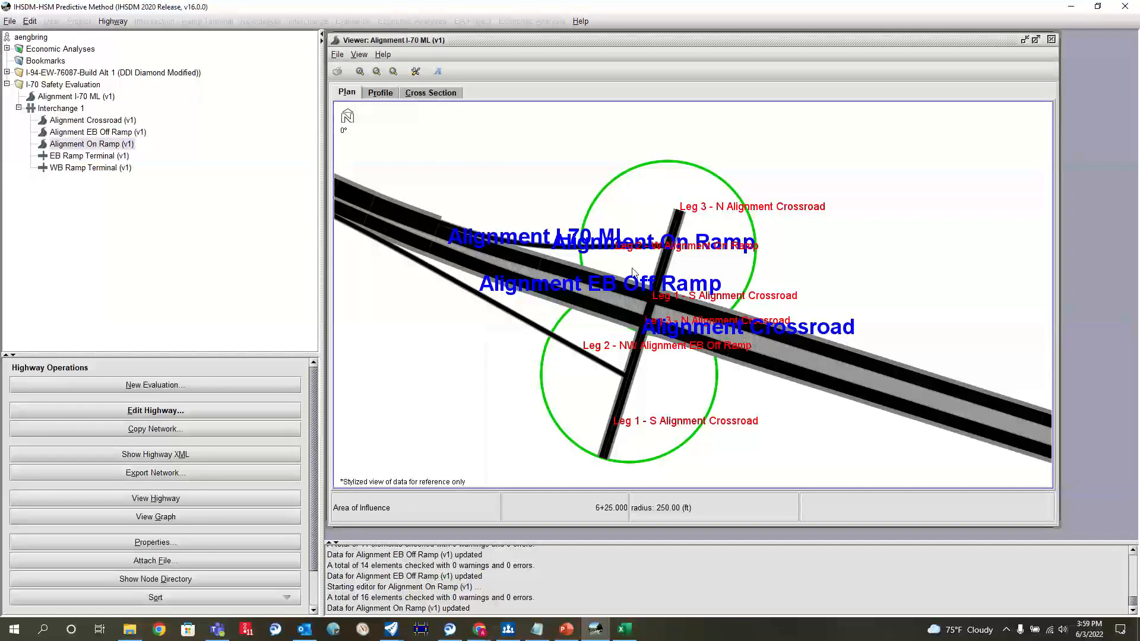
left_click(92, 122)
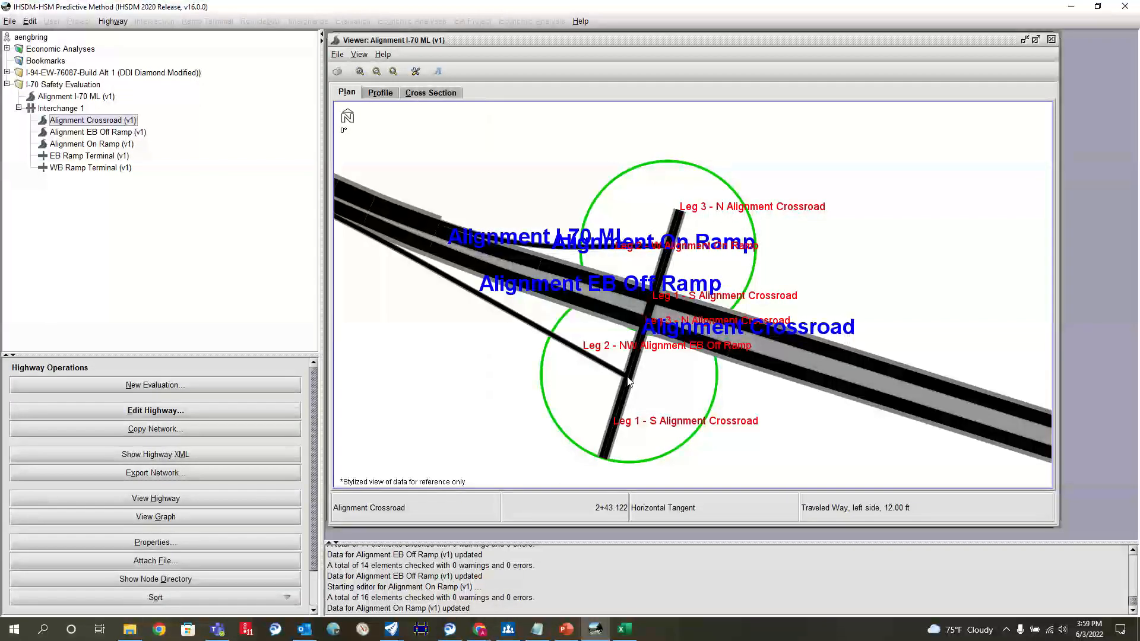
scroll(629, 381, "up", 3)
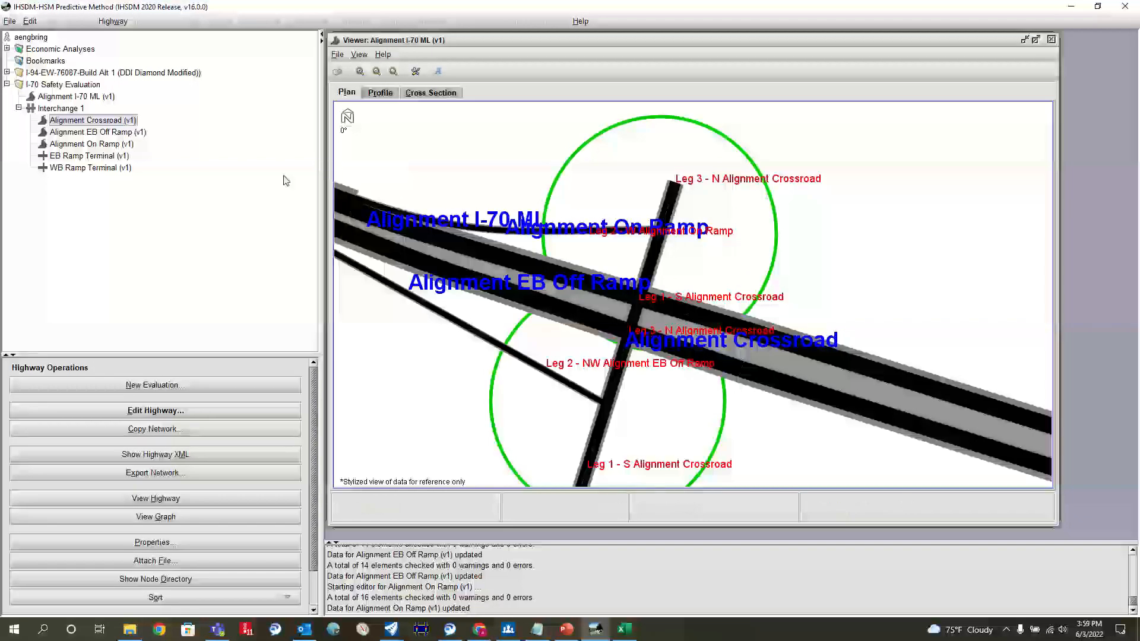
left_click(185, 410)
left_click(430, 207)
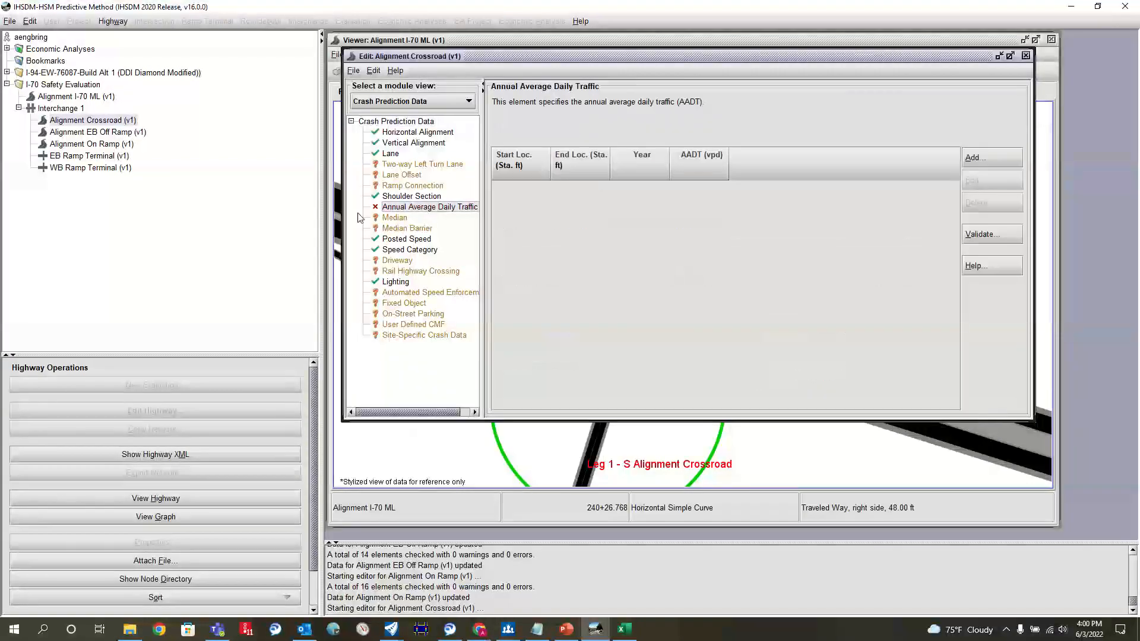
Step: Start a new AADT entry for the crossroad and check the first ramp intersection's station in the OpenRoads drawing Alignments.dgn
left_click(1002, 159)
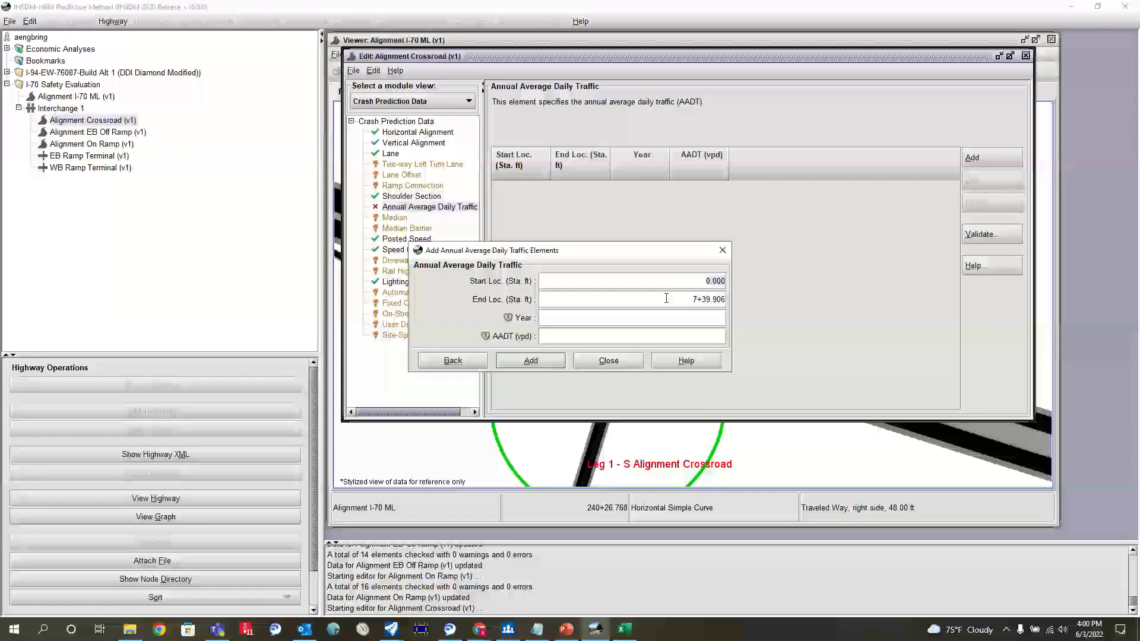
mouse_move(404, 633)
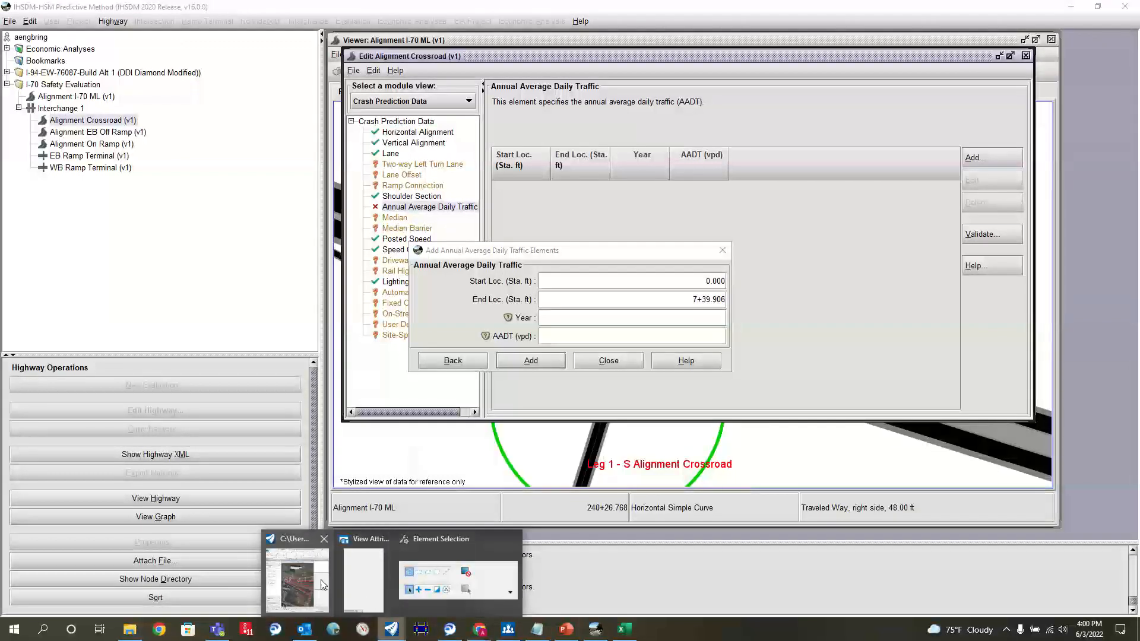
left_click(297, 573)
scroll(389, 447, "up", 5)
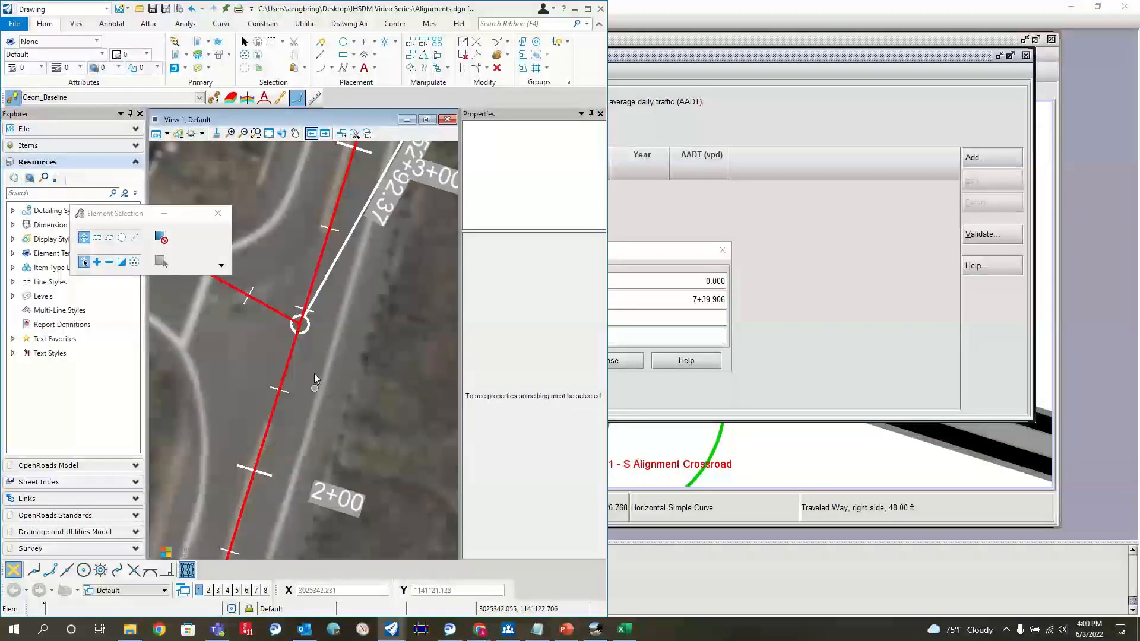
Step: Back in IHSDM, add the crossroad AADT entry from station 0.000 to 2+50 for year 2022 with an AADT of 1
left_click(769, 274)
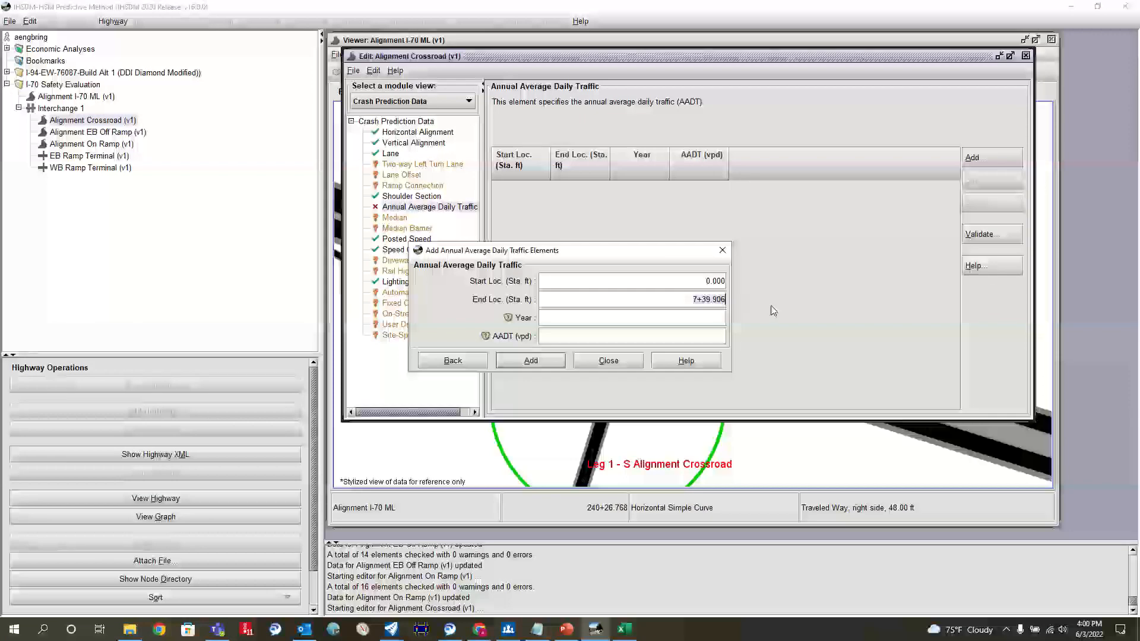
key("ctrl+a")
type("2+500")
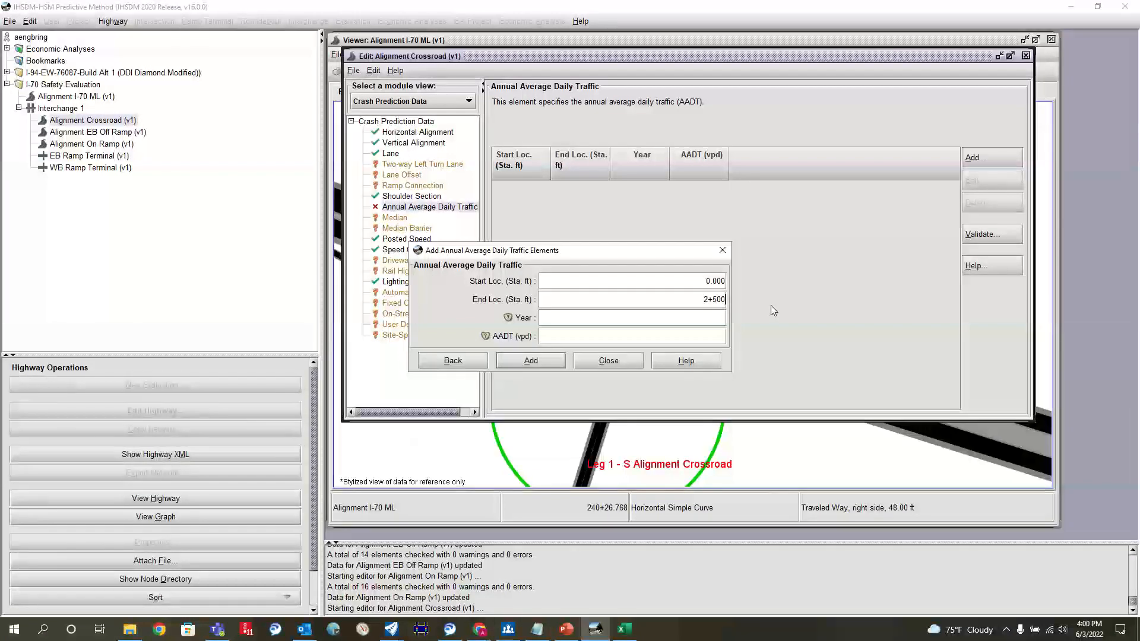
key("BackSpace")
key("BackSpace")
key("BackSpace")
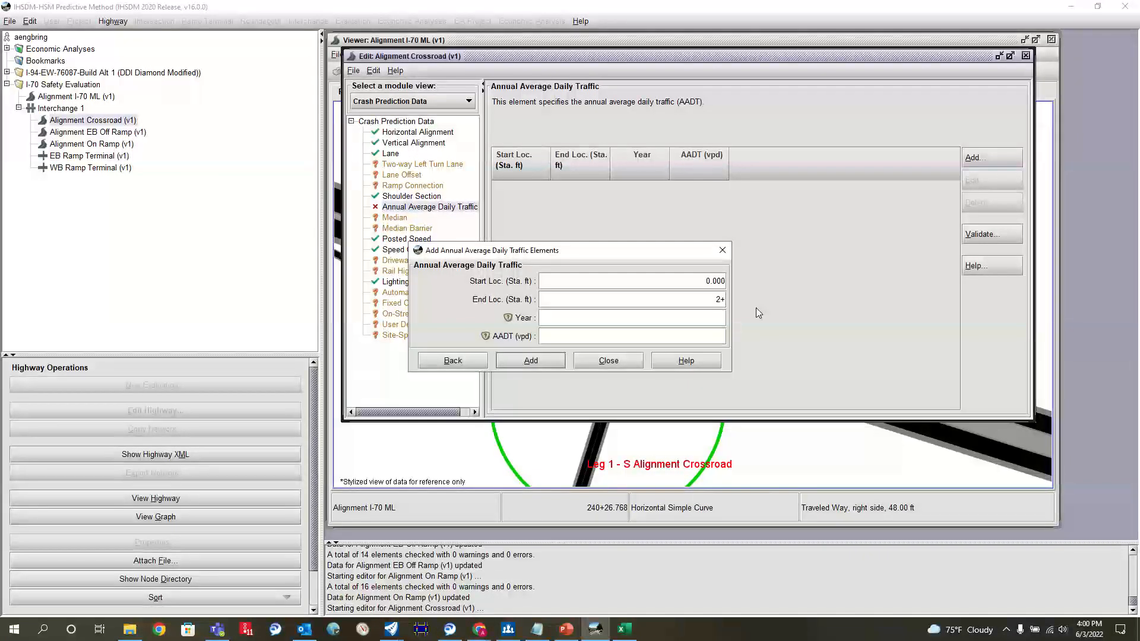
type("50")
left_click(644, 319)
type("2022")
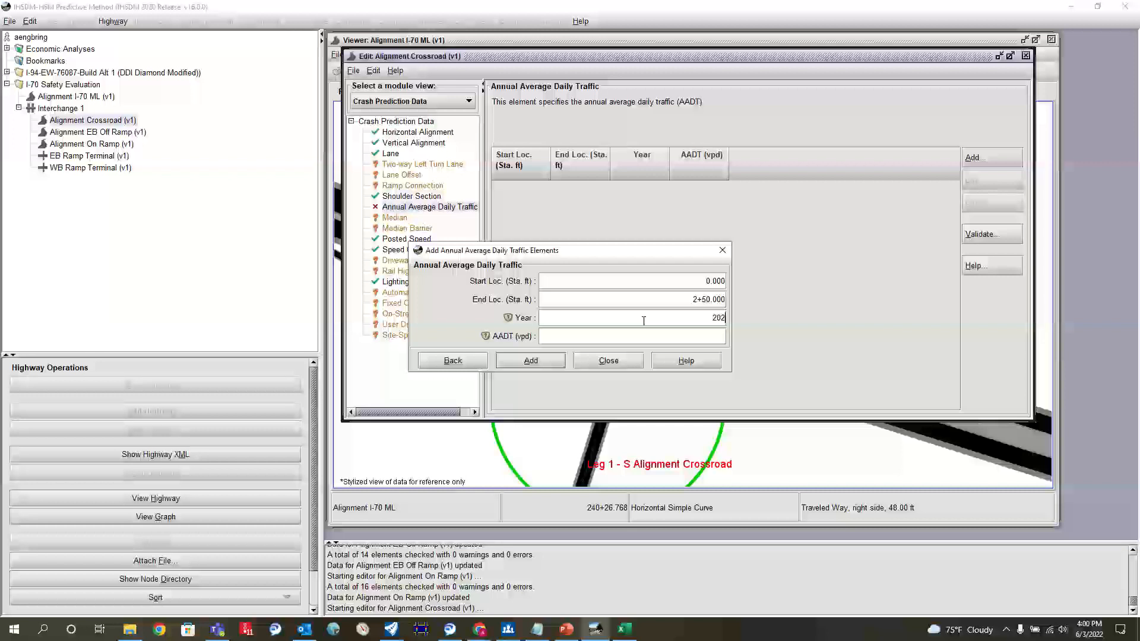
left_click(649, 335)
left_click(531, 360)
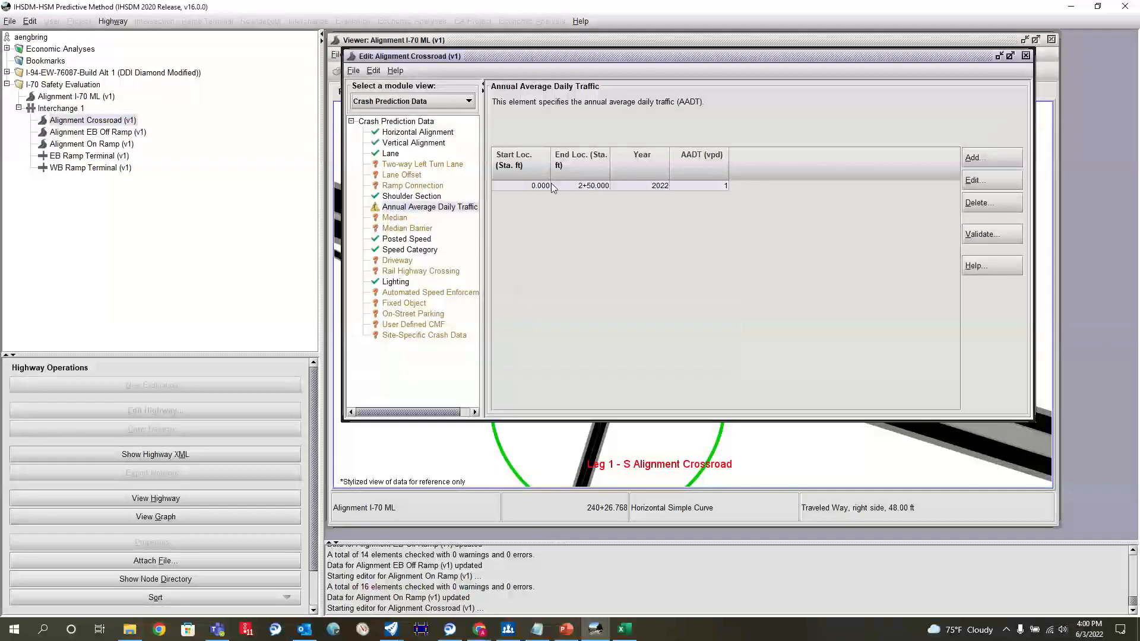
Step: Check the station of the second ramp intersection along the crossroad in the OpenRoads drawing Alignments.dgn, and return to IHSDM
left_click(549, 185)
left_click(508, 630)
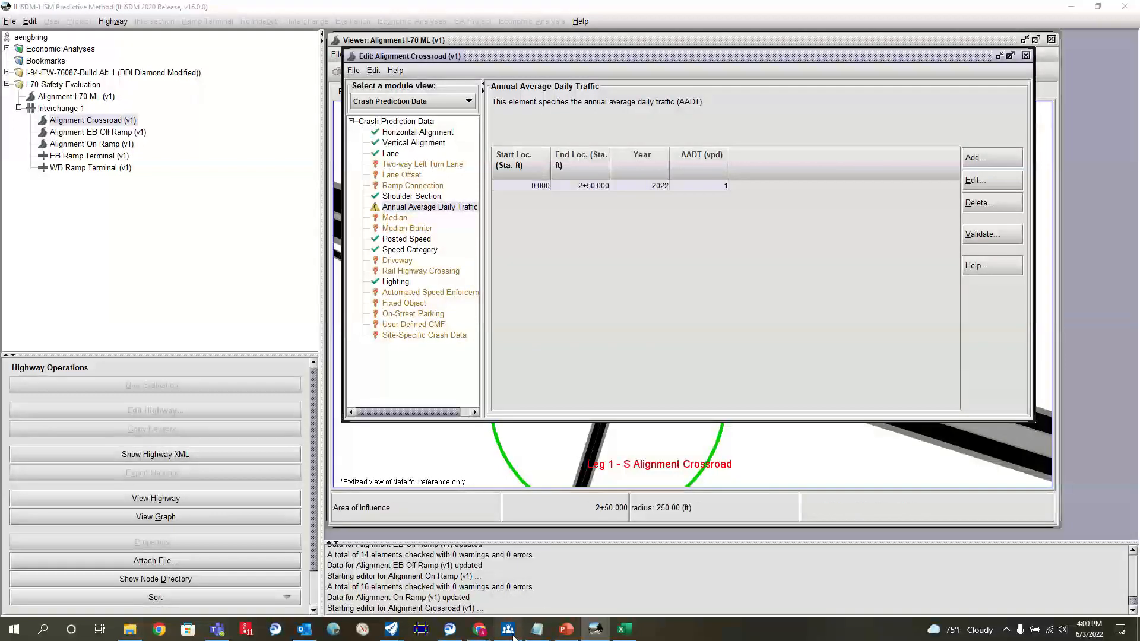
left_click(392, 629)
left_click(297, 579)
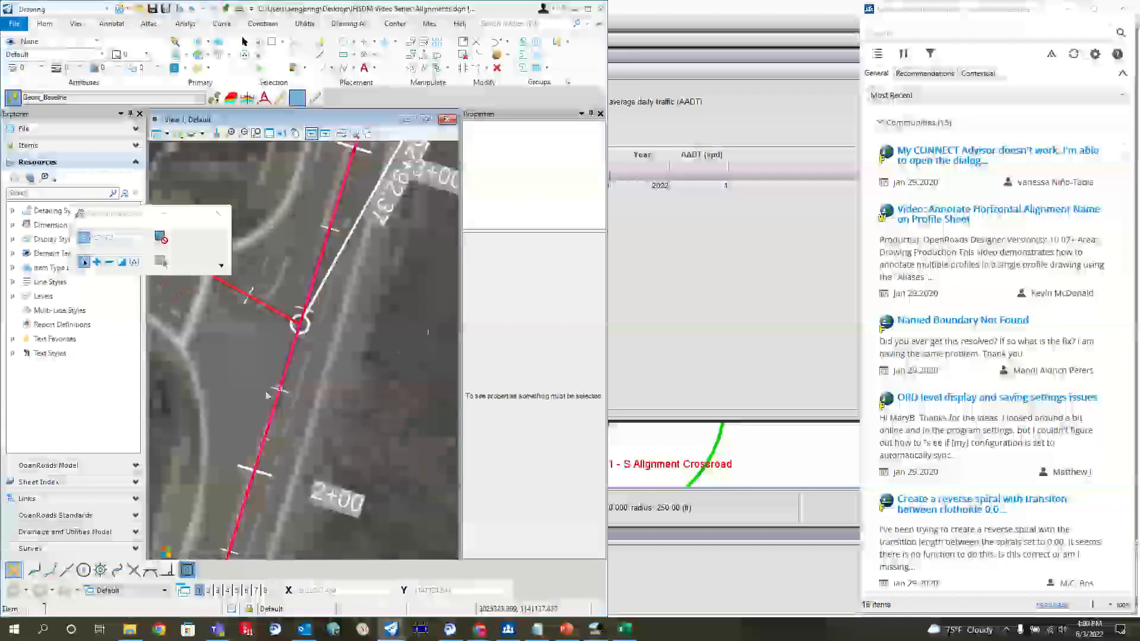
scroll(308, 279, "up", 4)
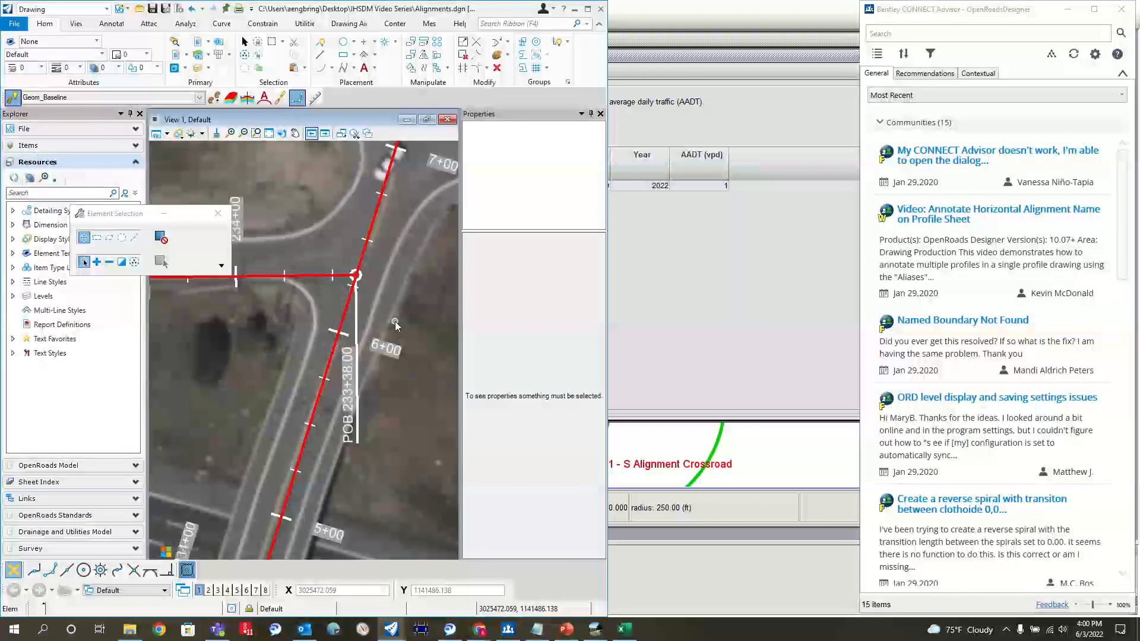
left_click(647, 213)
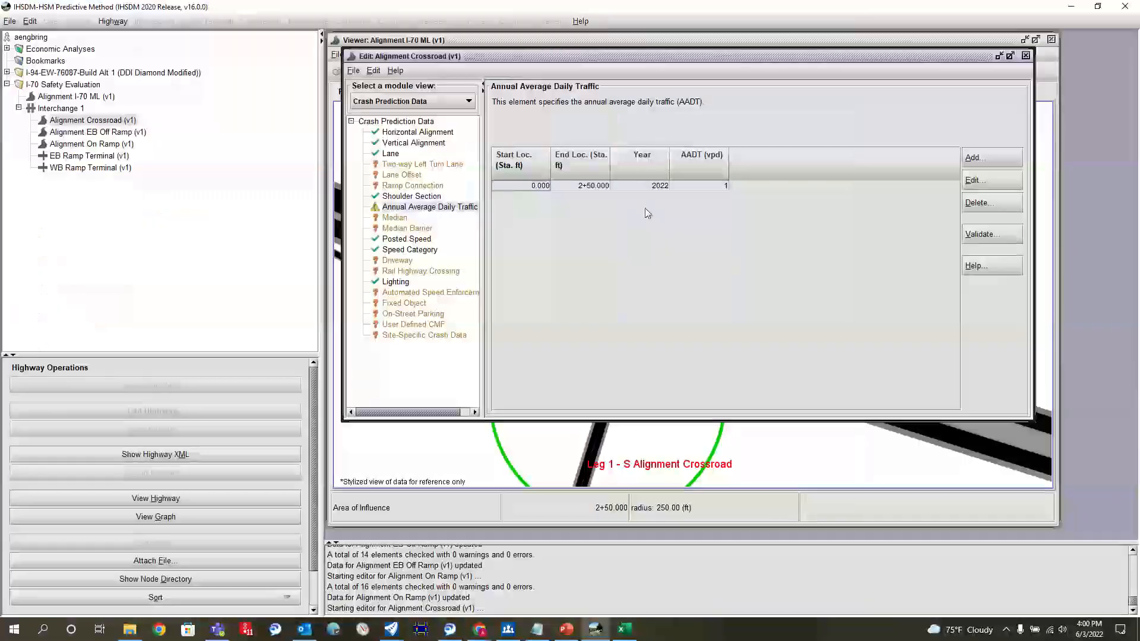
Step: Add an AADT entry from station 2+50 to 6+25 for year 2022 with an AADT of 1
left_click(1010, 163)
type("2+50")
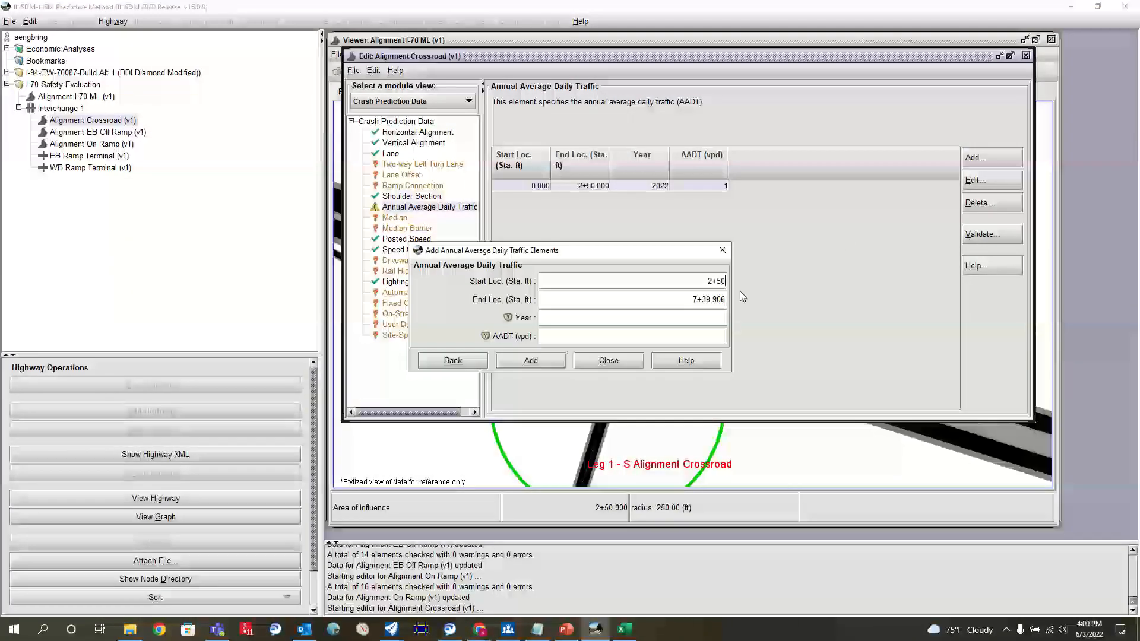
key("Tab")
type("6+25")
key("Tab")
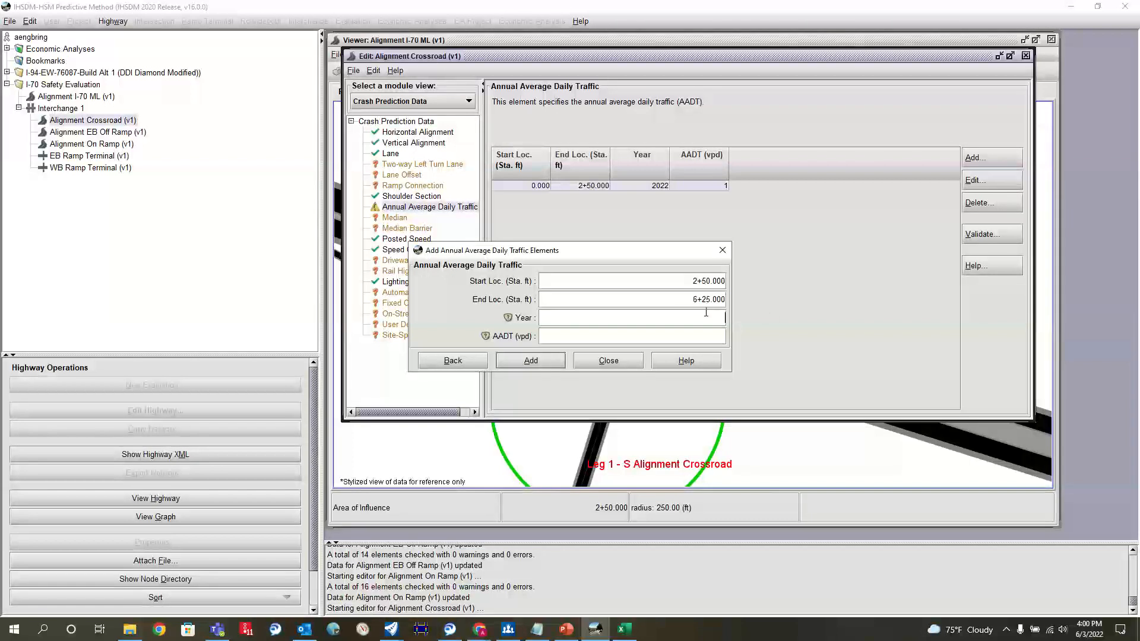
type("2022")
left_click(558, 361)
left_click(599, 361)
left_click(974, 180)
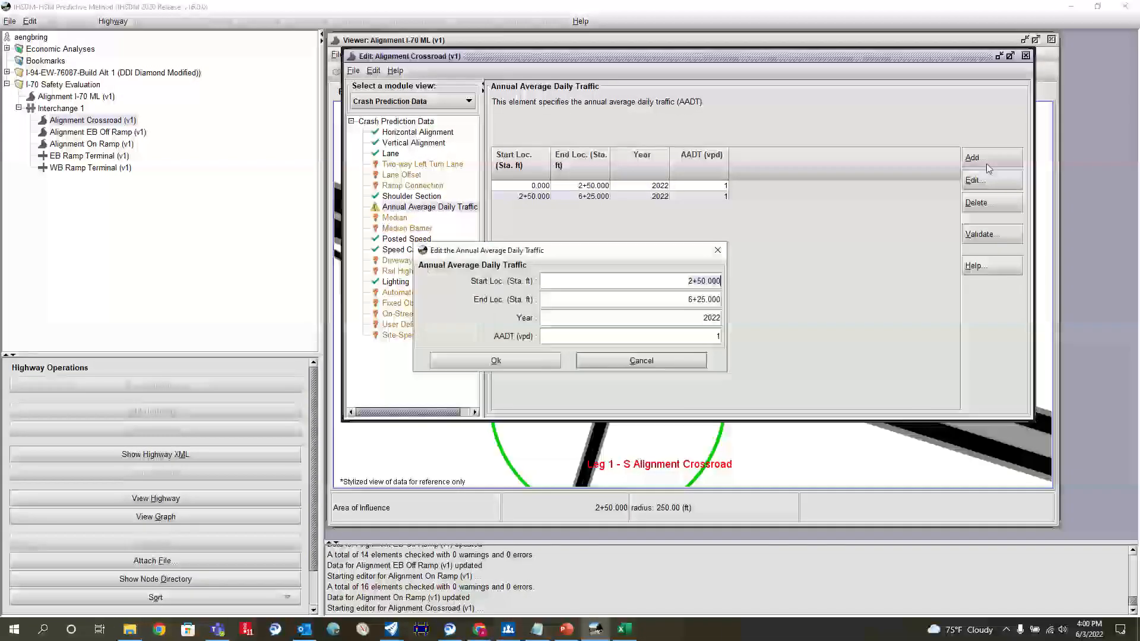
type("6+25")
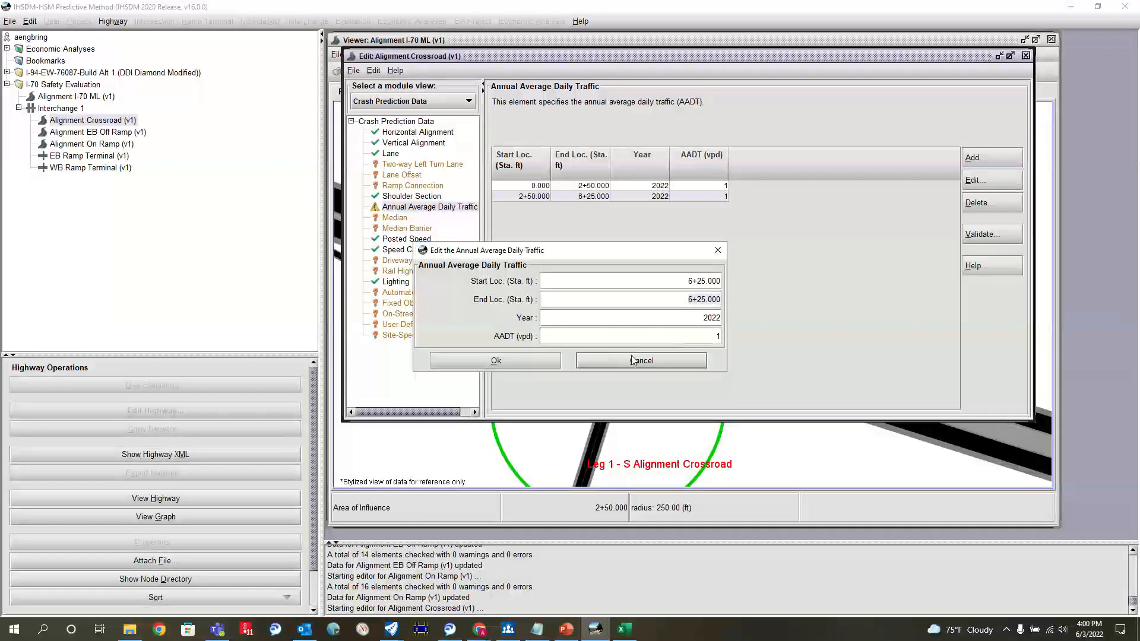
left_click(609, 357)
Step: Add an AADT entry from station 6+25 to the crossroad's end at 7+39.906 for year 2022 with an AADT of 1
left_click(975, 158)
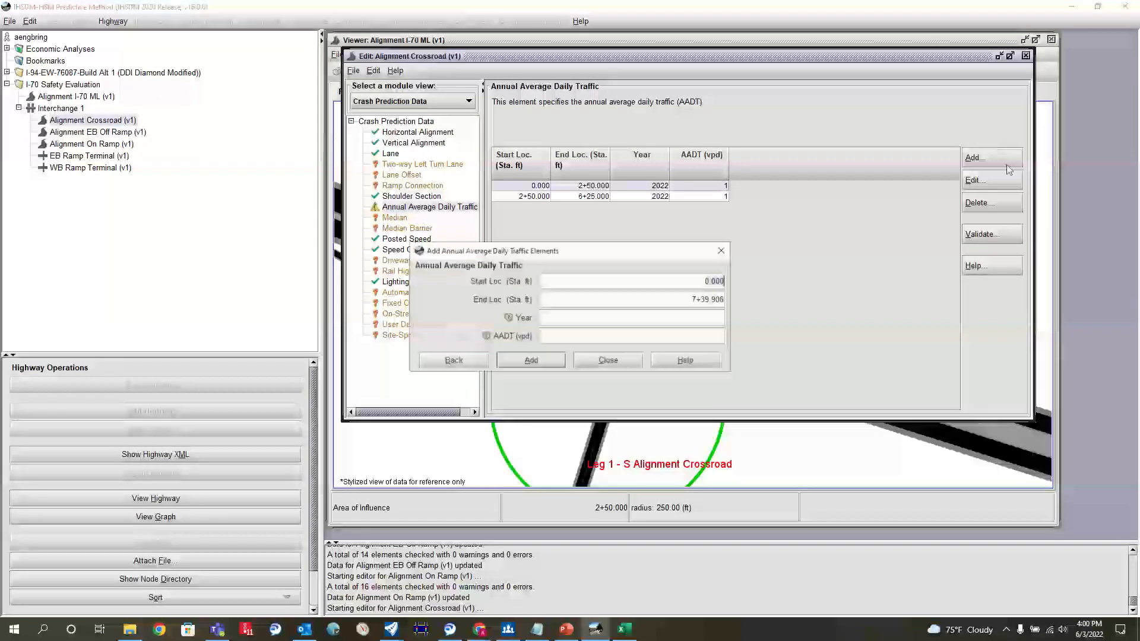
triple_click(672, 279)
type("6+25")
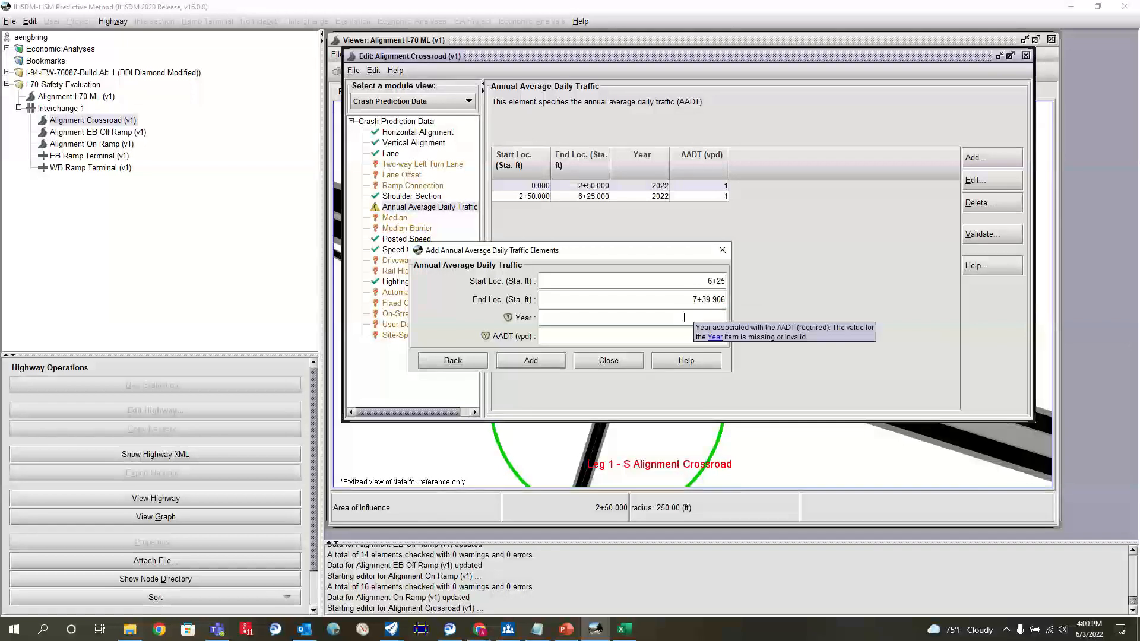
left_click(684, 318)
type("2022")
key("Tab")
type("1")
left_click(530, 362)
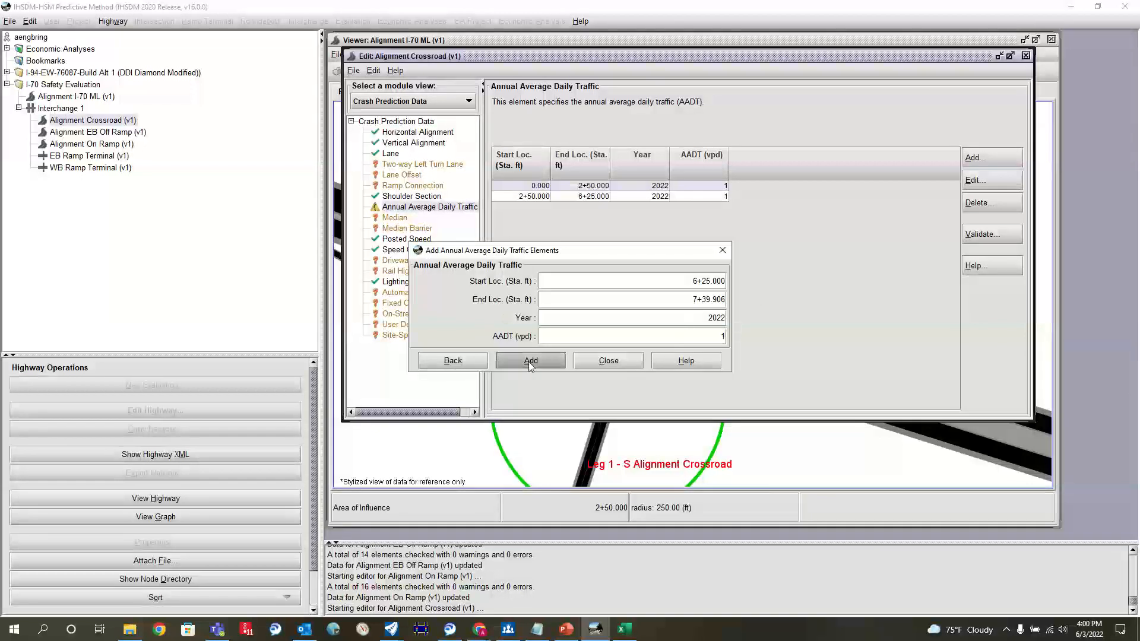
Step: Duplicate the three 2022 AADT rows and set the year of the copies to 2025
left_click_drag(517, 185, 514, 206)
key("ctrl+v")
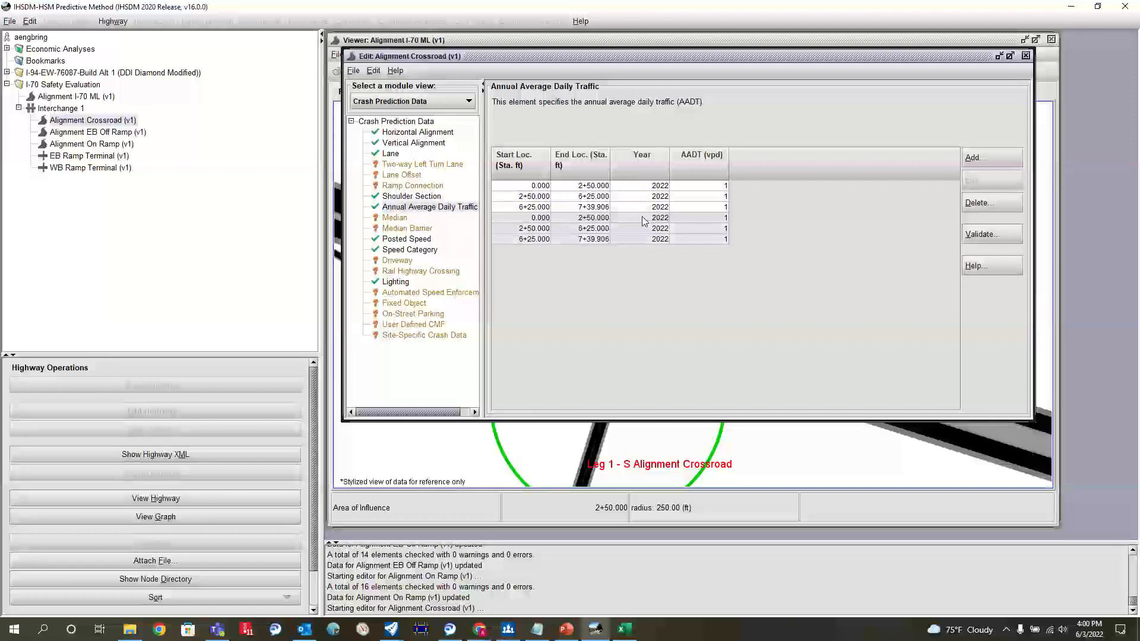
key("BackSpace")
type("5")
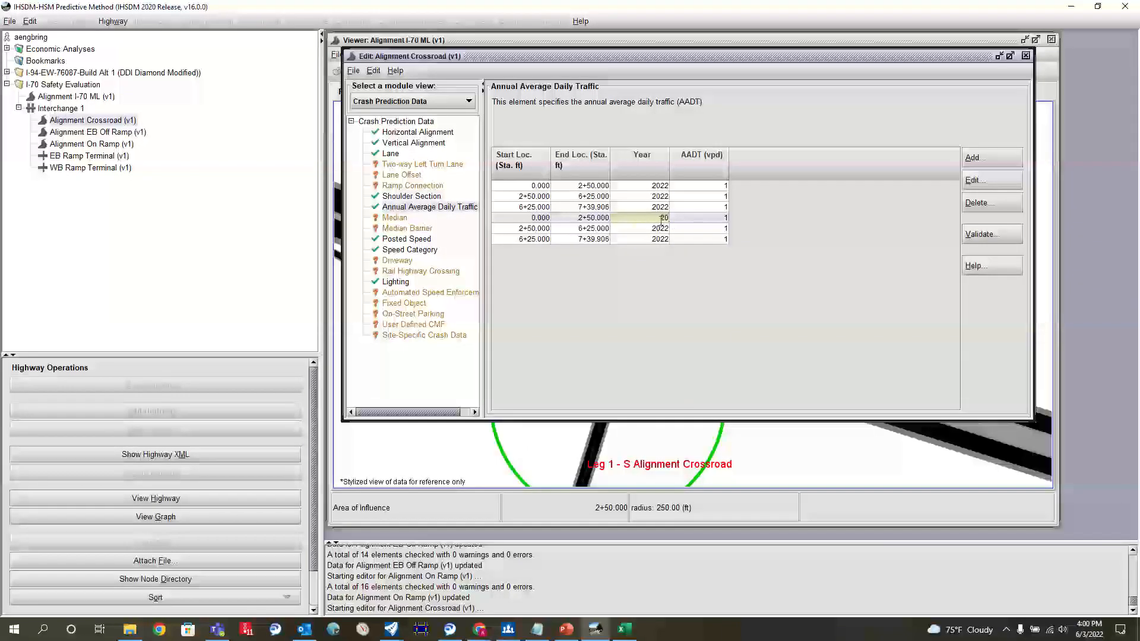
left_click(665, 229)
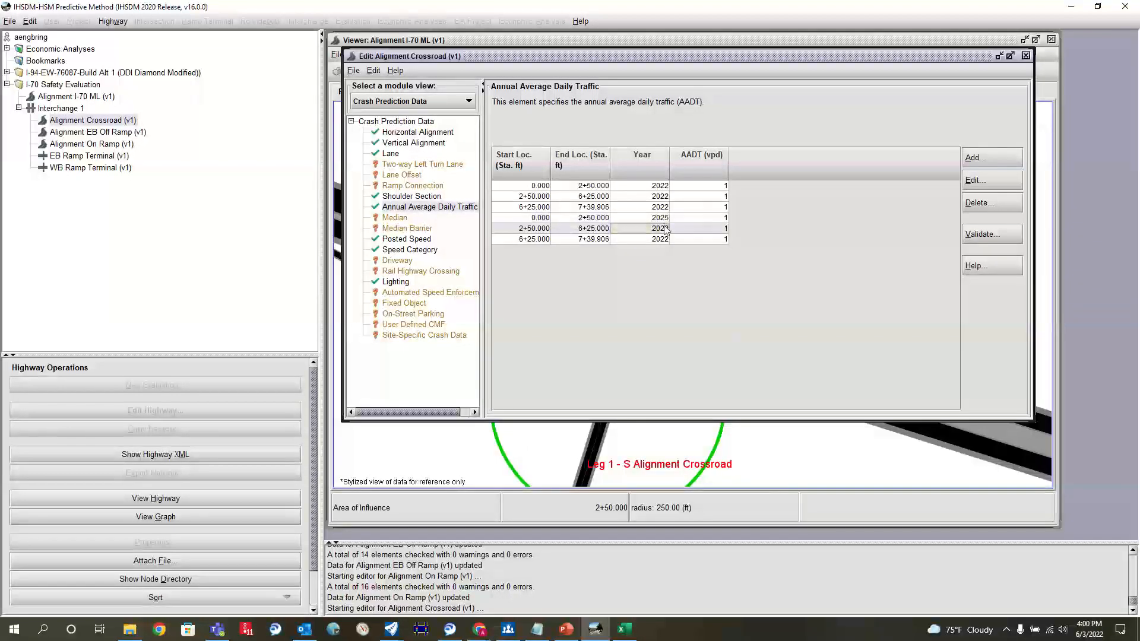
key("BackSpace")
type("5")
left_click(679, 241)
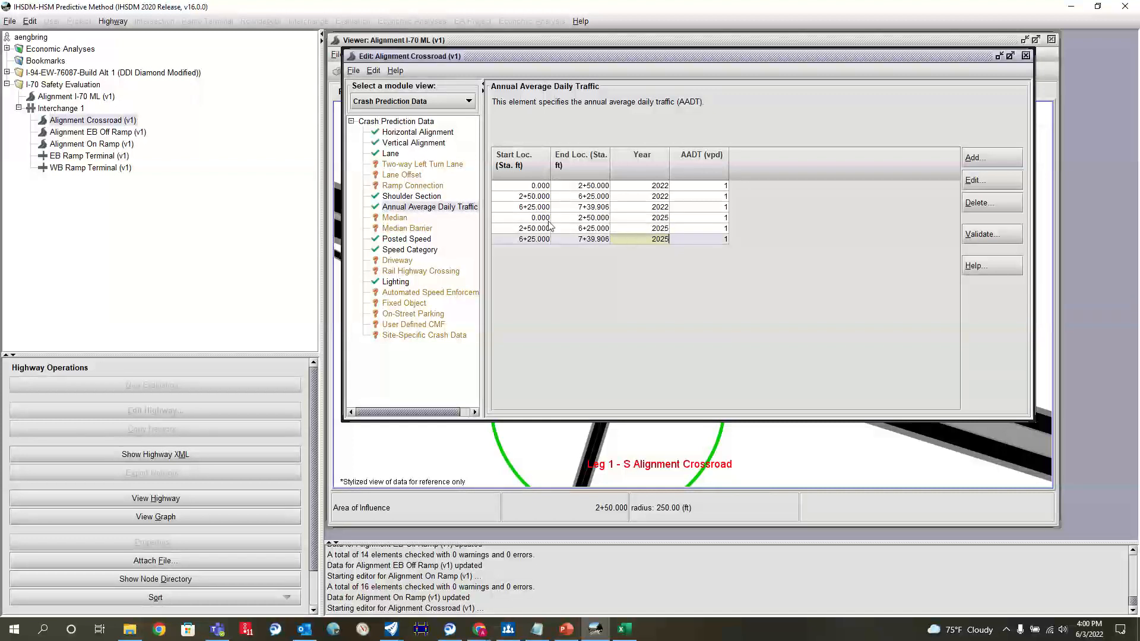
Step: Duplicate the three 2025 AADT rows and set the year of the first copy, starting at station 0.000, to 2035
left_click_drag(547, 219, 539, 240)
key("ctrl+c")
key("ctrl+v")
left_click(661, 251)
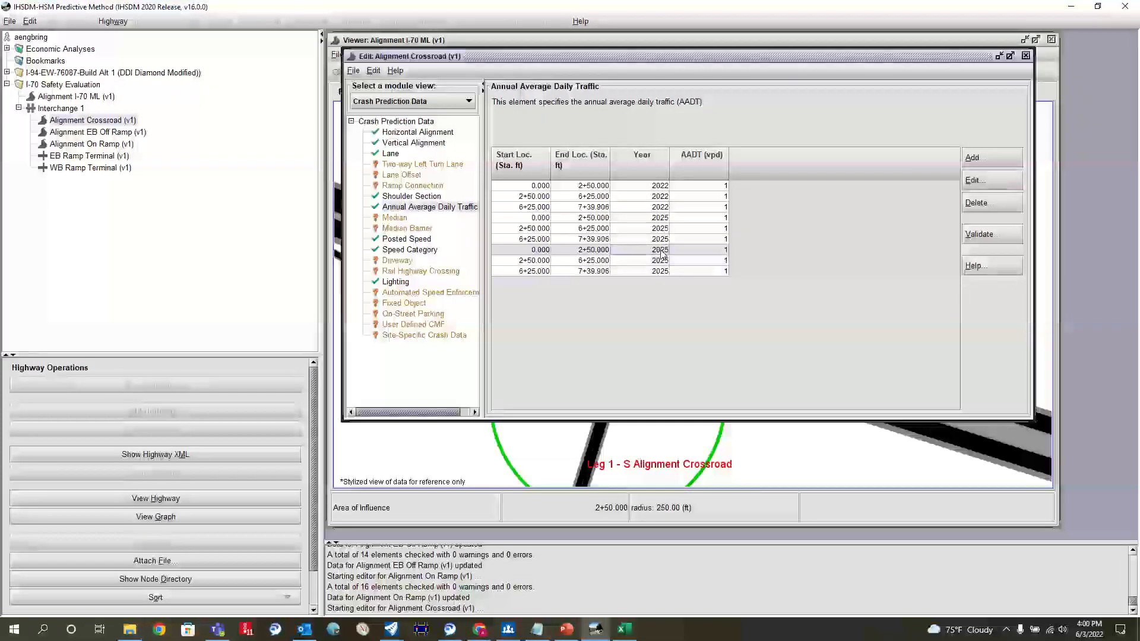
key("BackSpace")
key("BackSpace")
type("4")
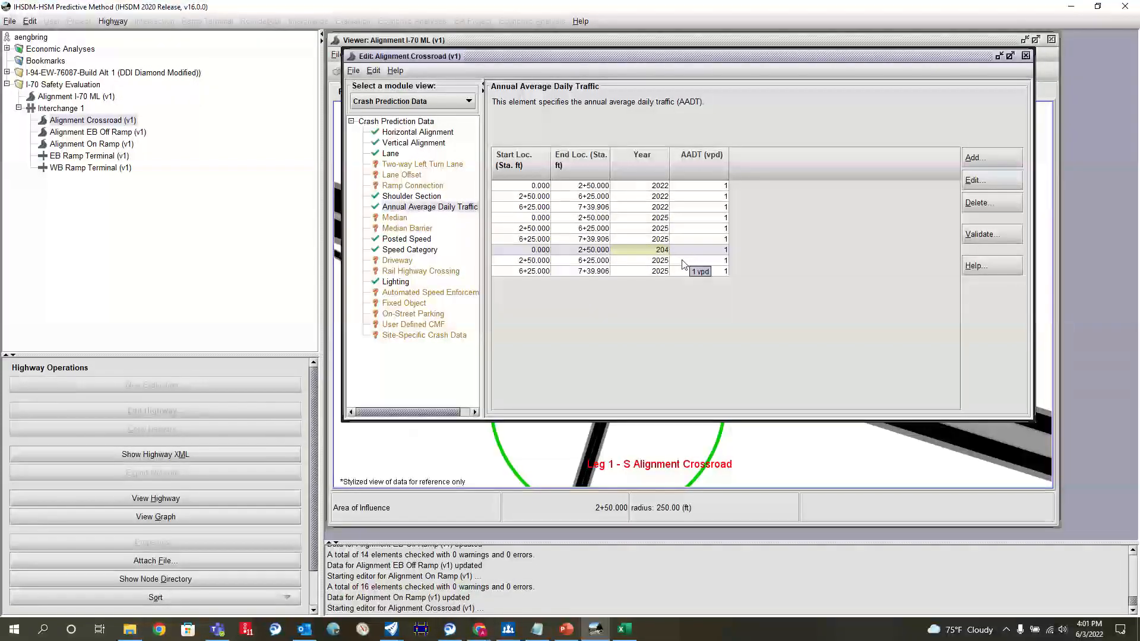
type("25")
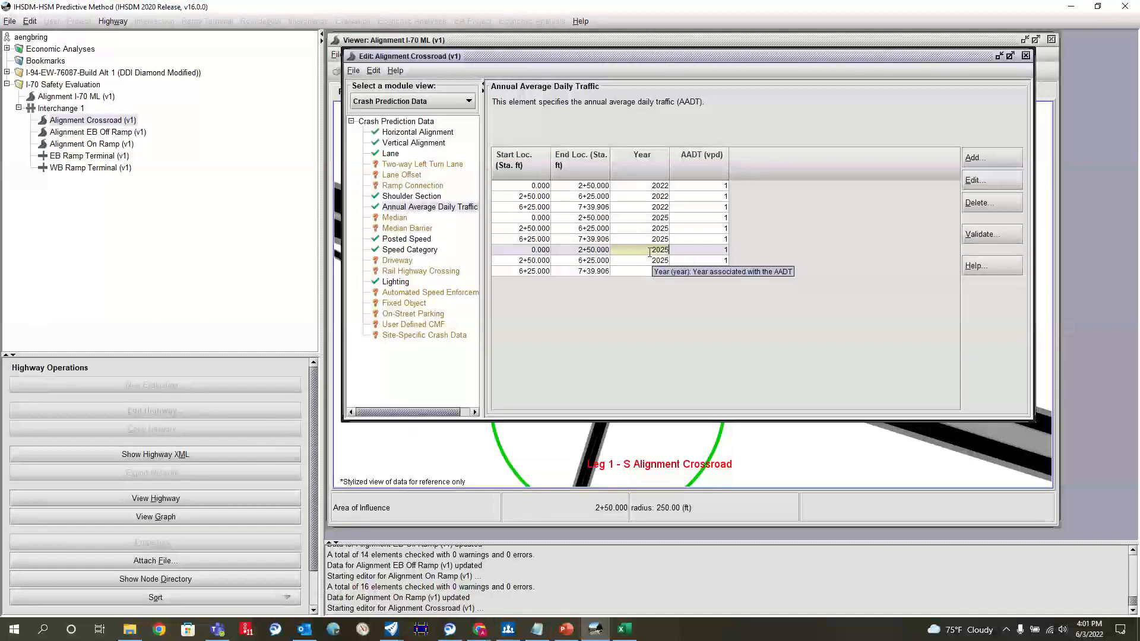
key("BackSpace")
key("BackSpace")
type("35")
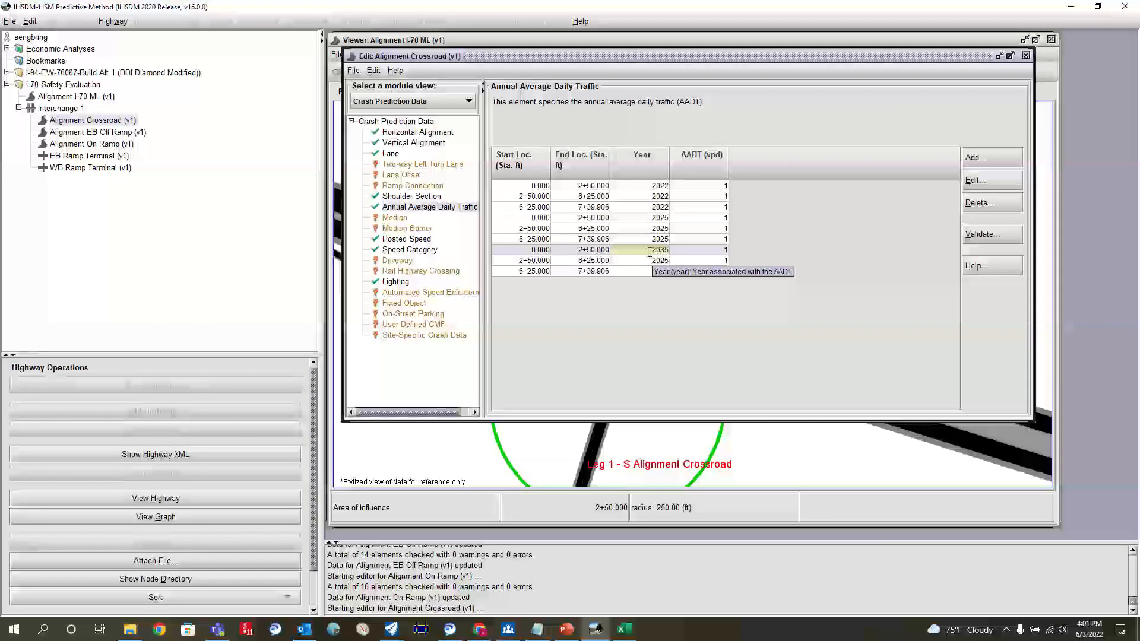
Step: Set the year to 2035 for the copied rows starting at stations 2+50 and 6+25
left_click(665, 261)
key("BackSpace")
key("BackSpace")
type("35")
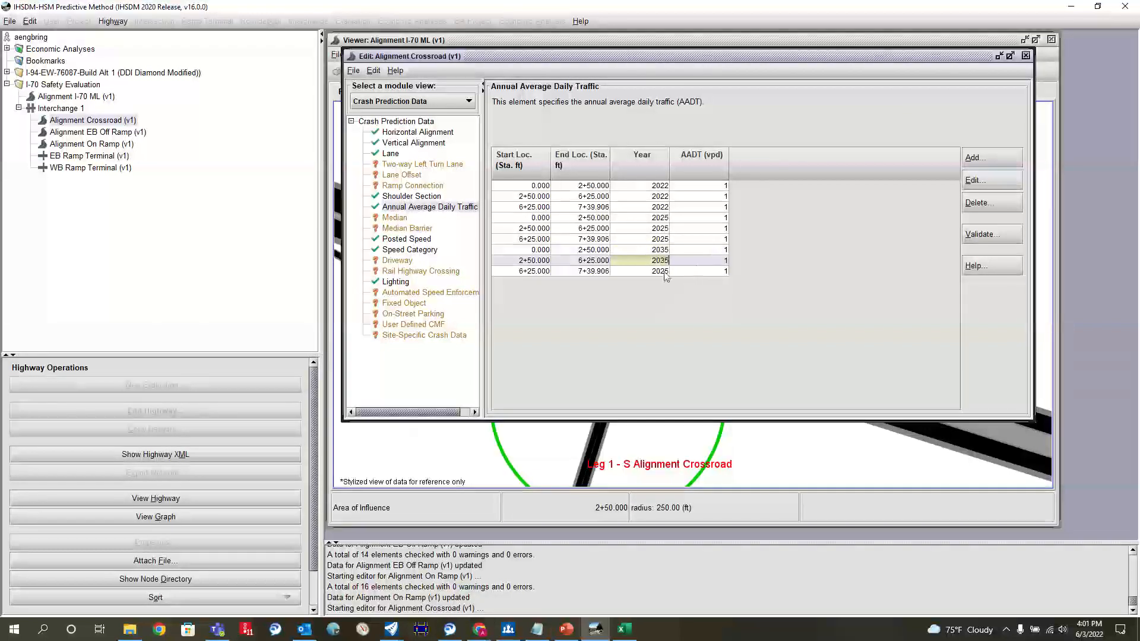
left_click(663, 272)
key("BackSpace")
key("BackSpace")
type("35")
Step: Duplicate the three 2035 AADT rows and set the year of the first copy, starting at station 0.000, to 2045
left_click_drag(522, 250, 521, 270)
key("ctrl+v")
left_click(651, 283)
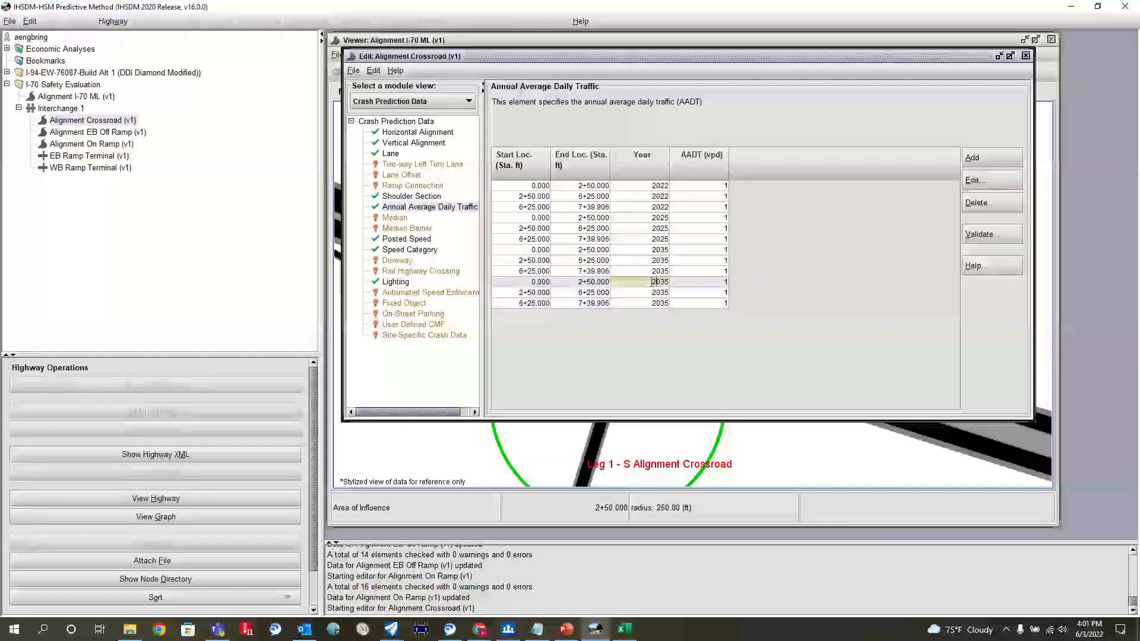
type("045")
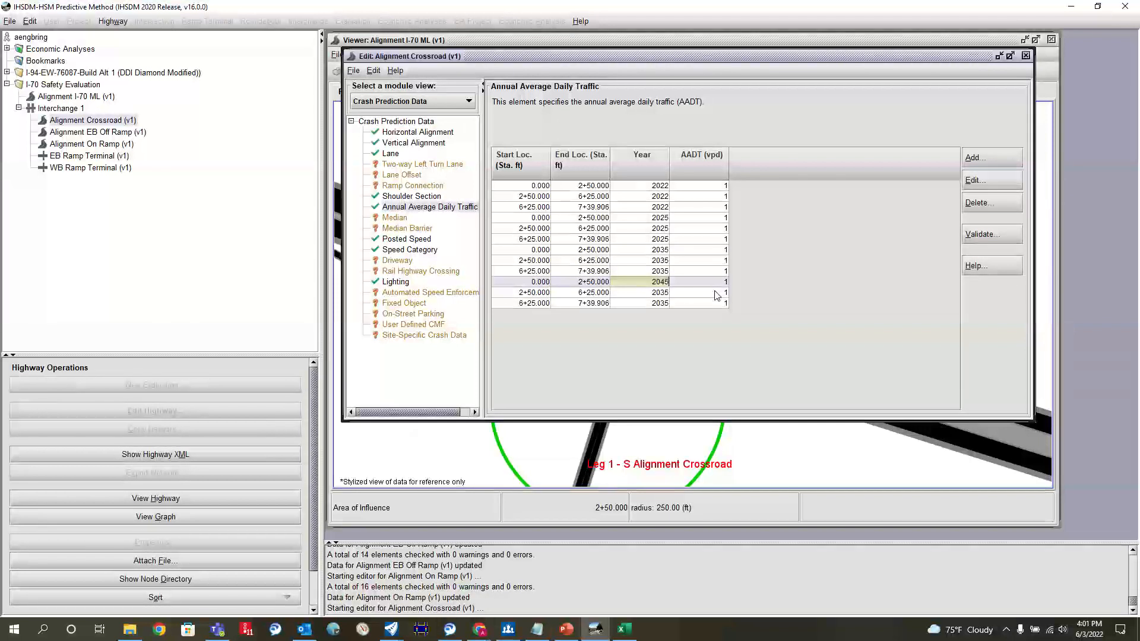
Step: Set the year to 2045 for the last two copied rows, starting at stations 2+50 and 6+25
double_click(663, 294)
key("ctrl+v")
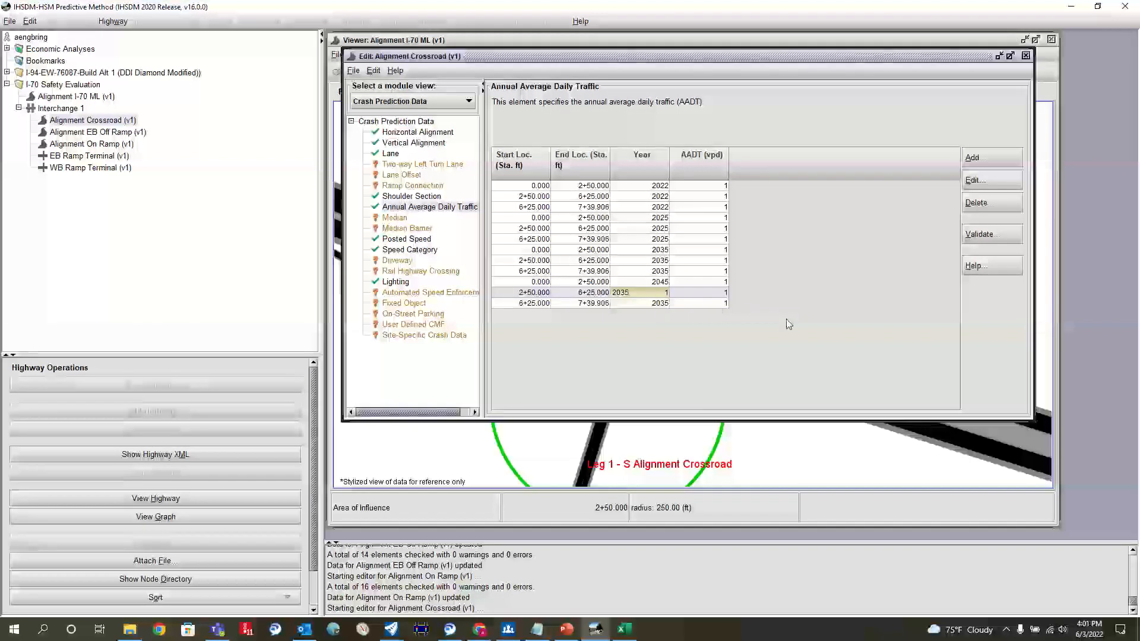
left_click(677, 292)
left_click(657, 293)
type("20")
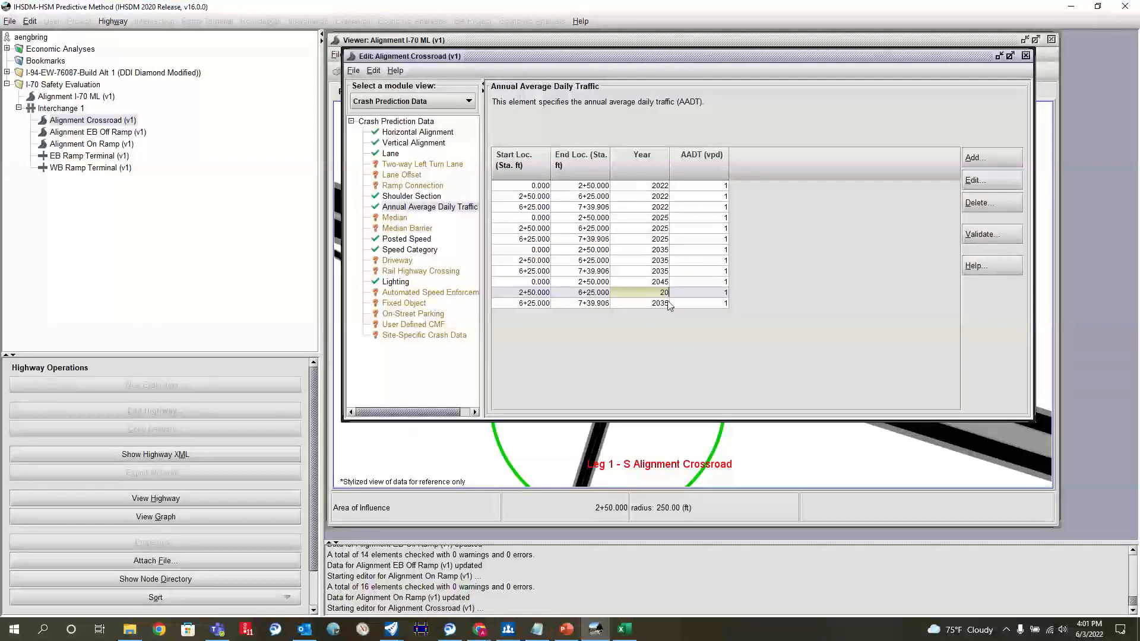
left_click(656, 306)
key("BackSpace")
key("BackSpace")
type("45")
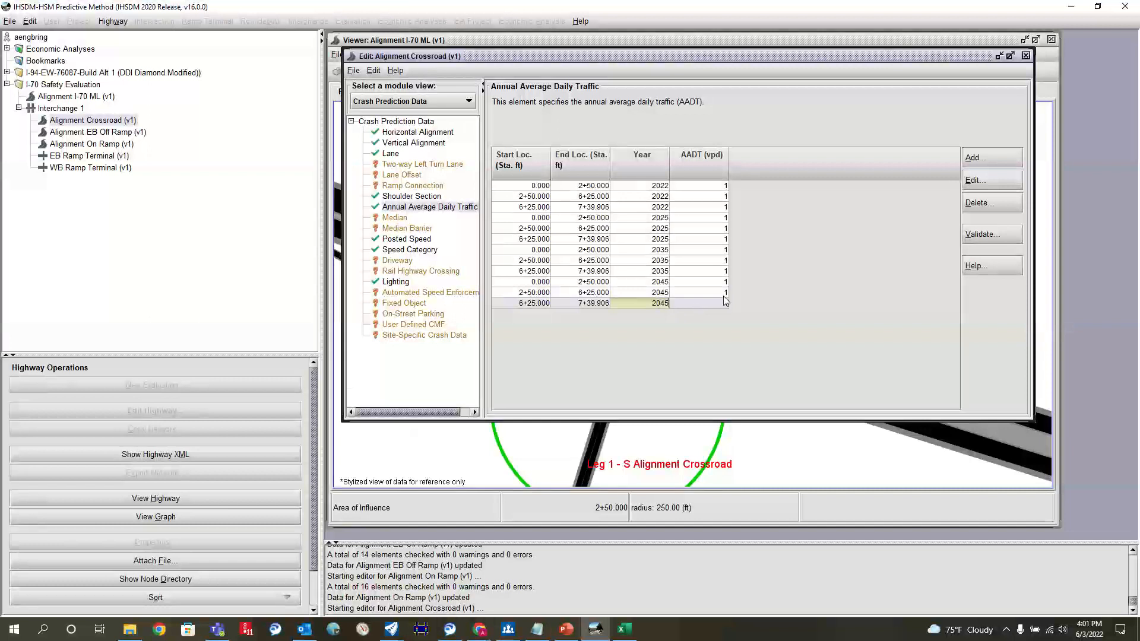
Step: Commit the AADT year entries, update Alignment Crossroad under the same version, and close its editor
left_click(637, 274)
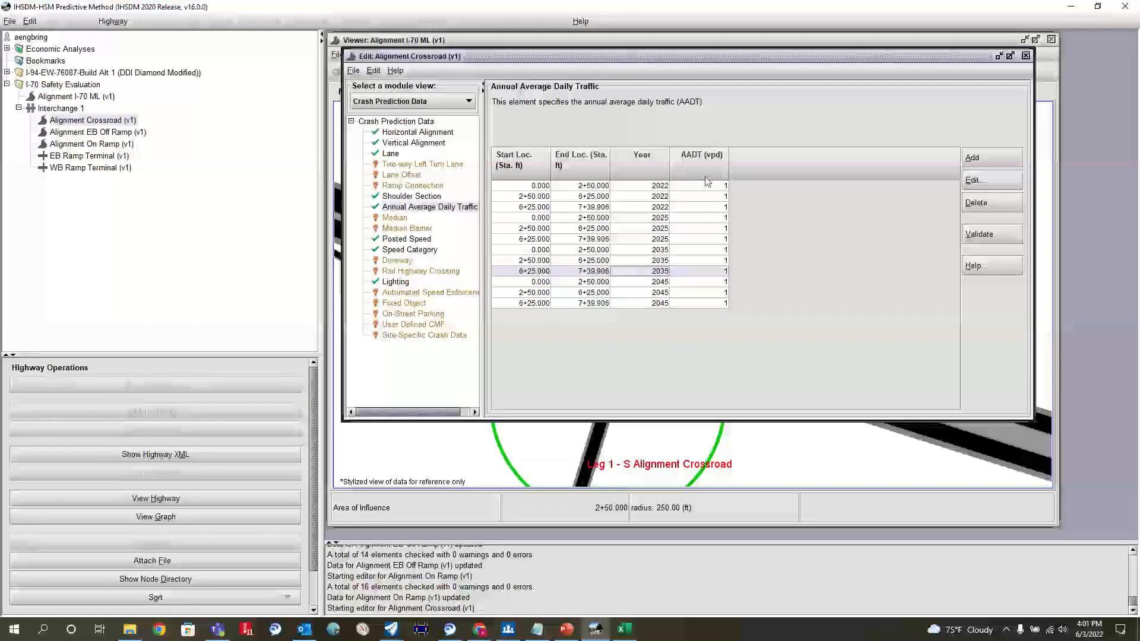
left_click(354, 71)
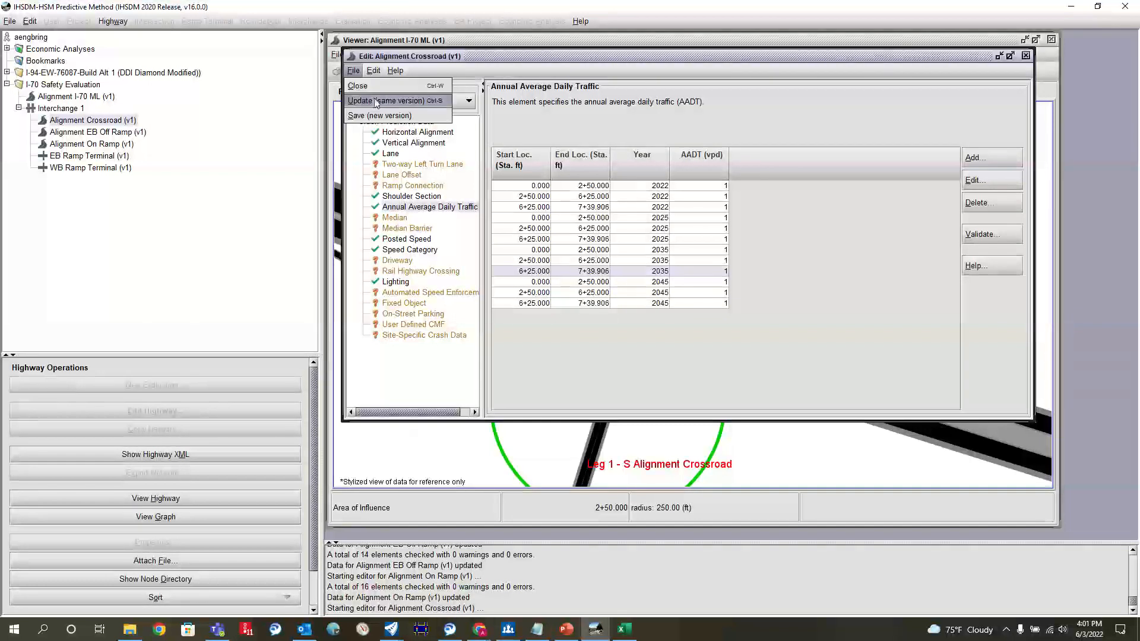
left_click(389, 101)
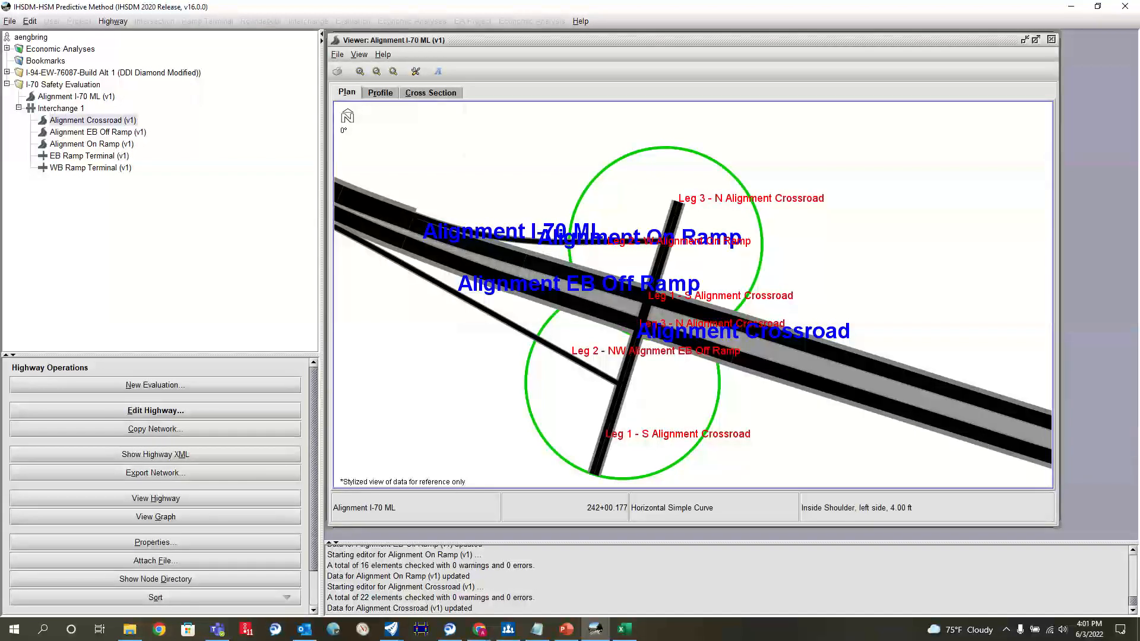
scroll(820, 270, "down", 5)
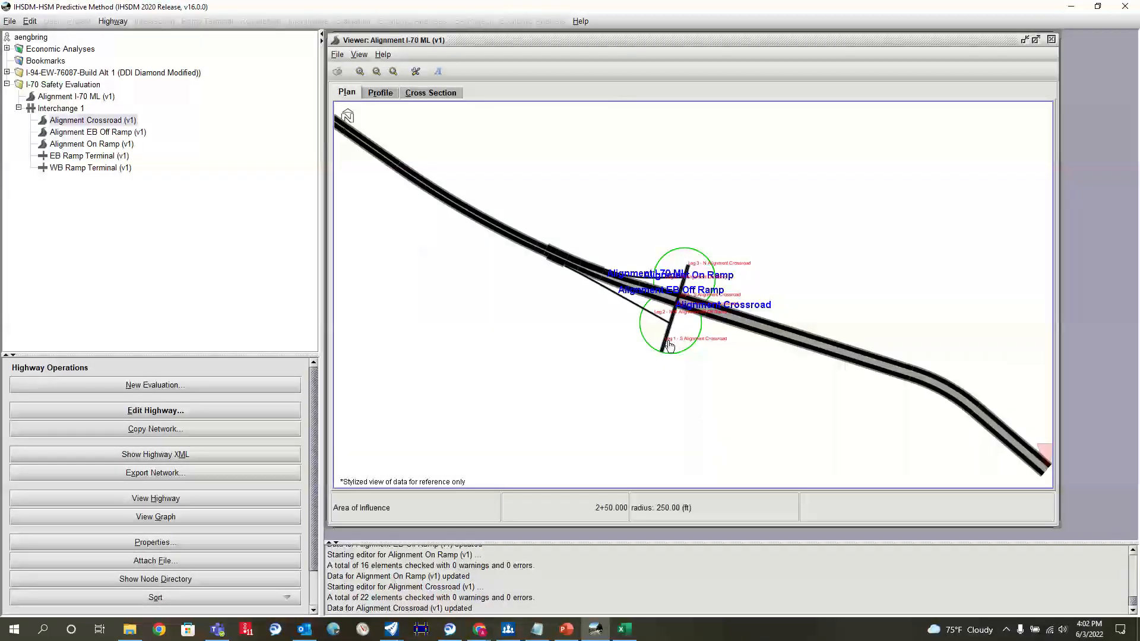
scroll(670, 346, "down", 3)
scroll(670, 346, "up", 2)
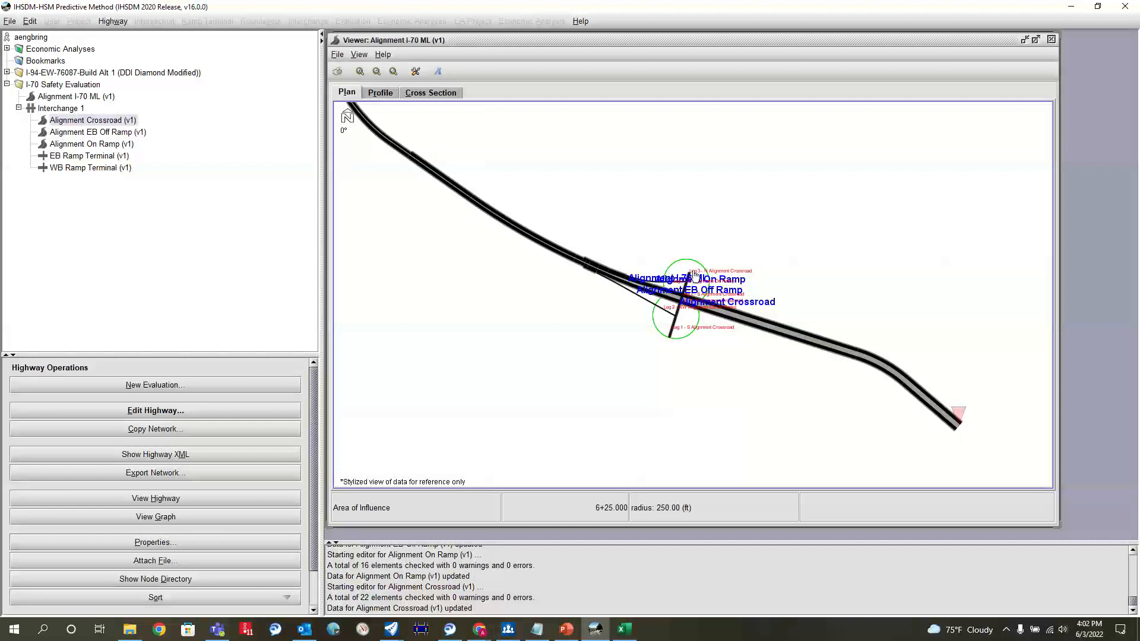
scroll(694, 274, "up", 2)
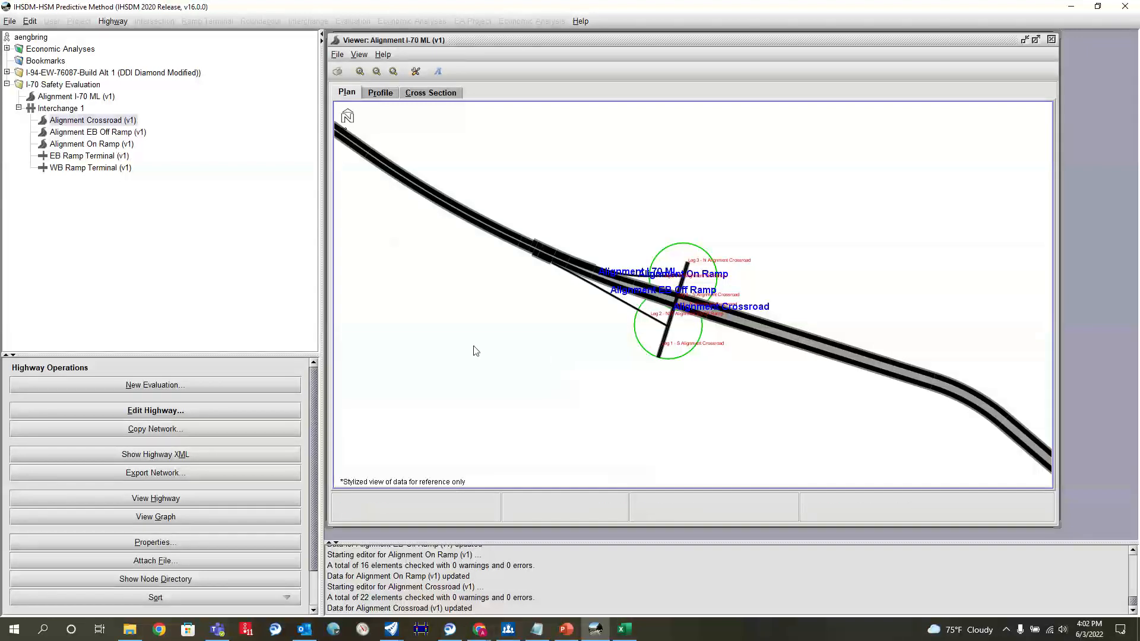
scroll(675, 234, "down", 4)
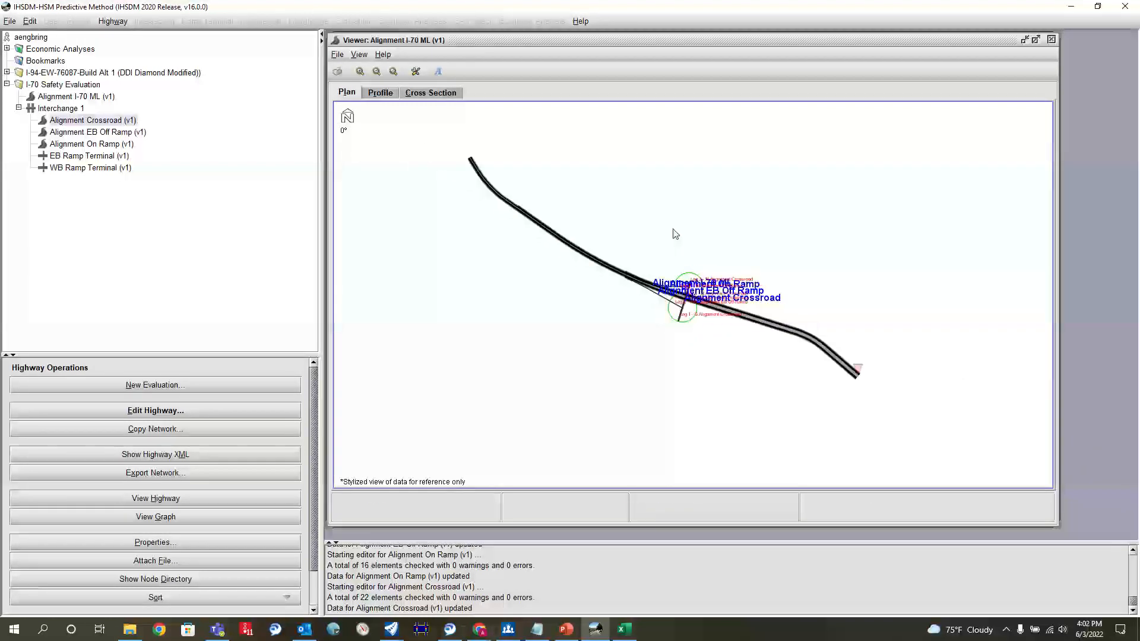
scroll(674, 234, "up", 1)
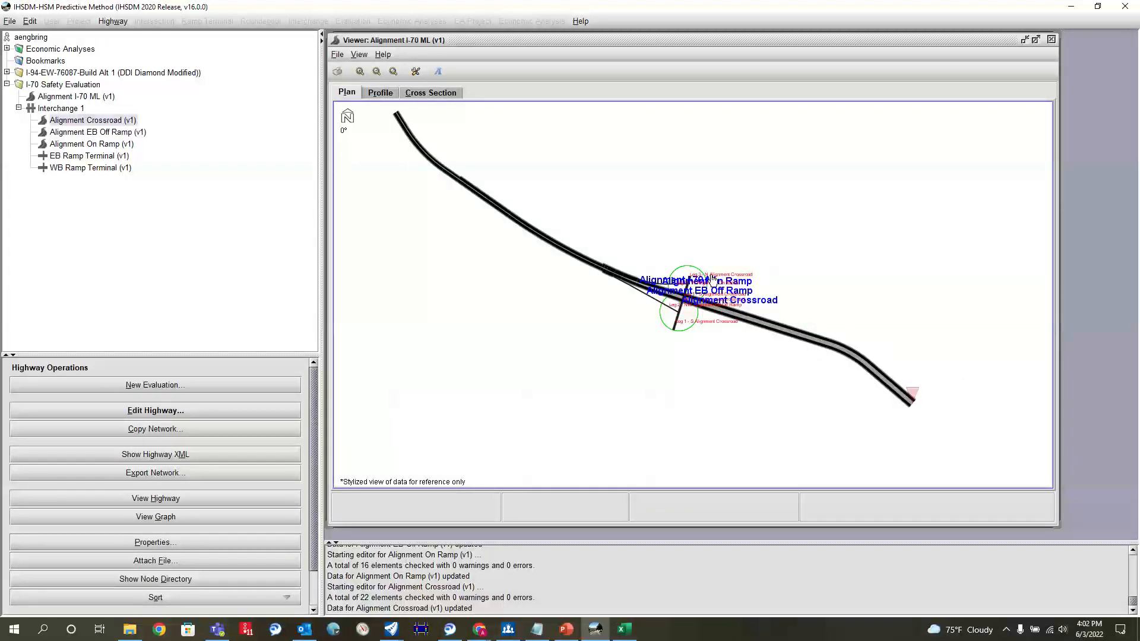